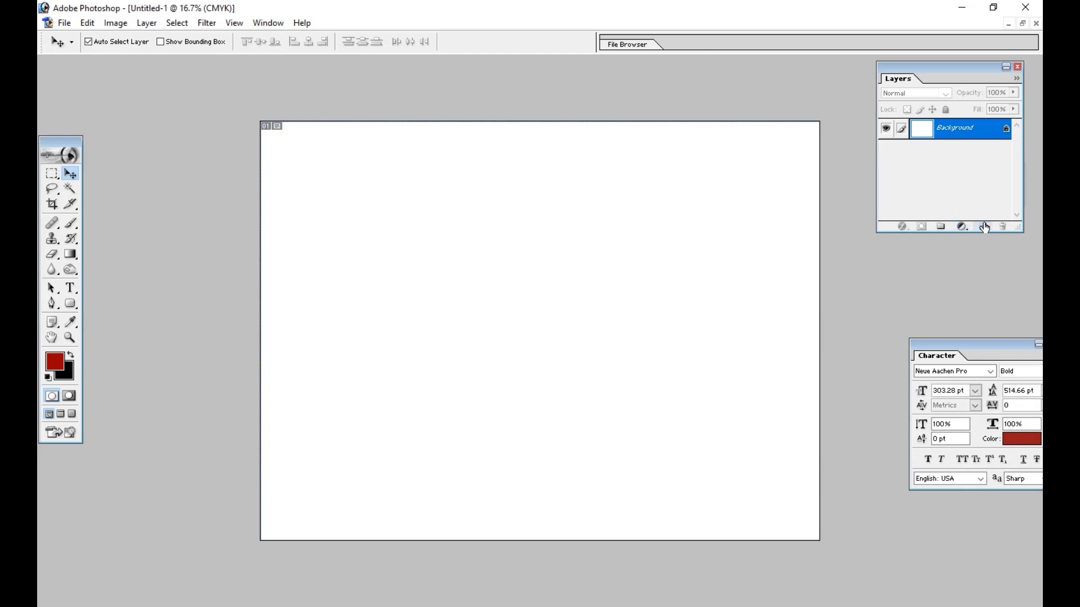
Add a new layer above the background and fill it with the dark red colour.
click(985, 228)
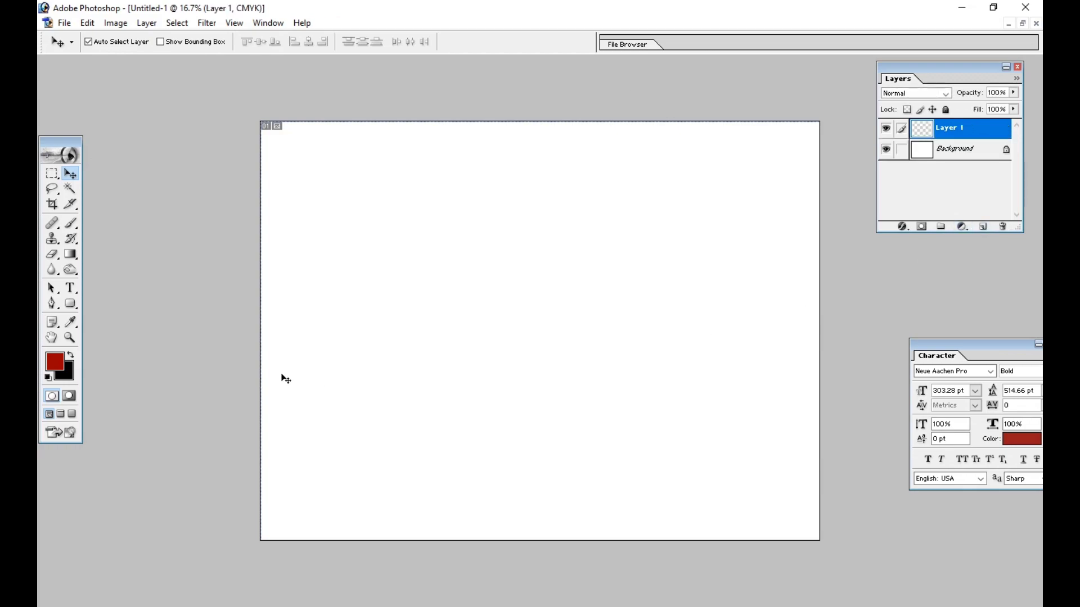
click(70, 356)
key(ctrl+BackSpace)
Add a Gradient Overlay effect to the red layer and set its style to Radial.
click(901, 226)
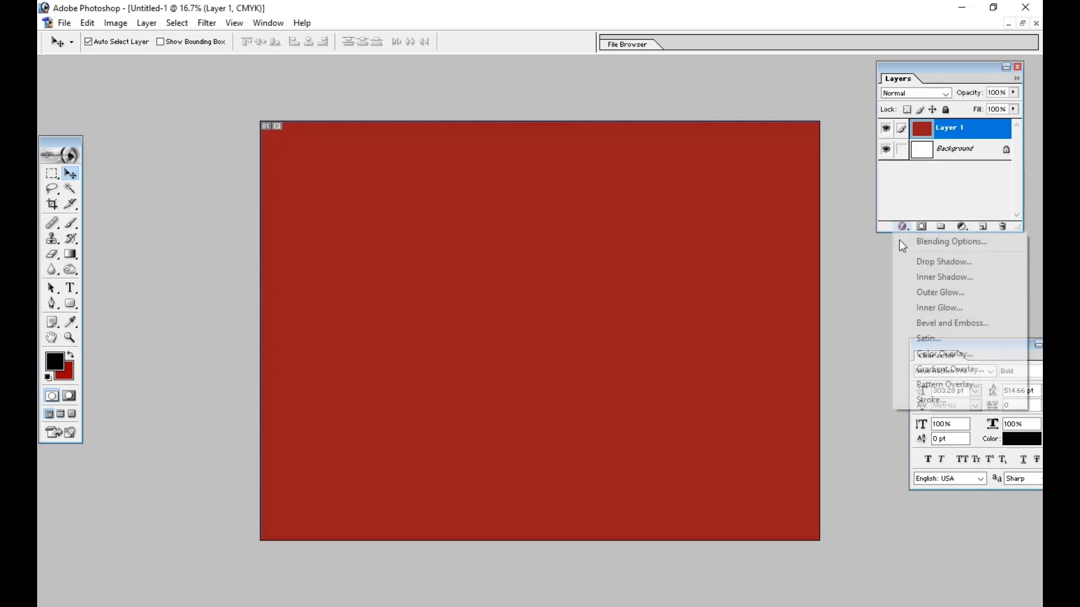
click(933, 370)
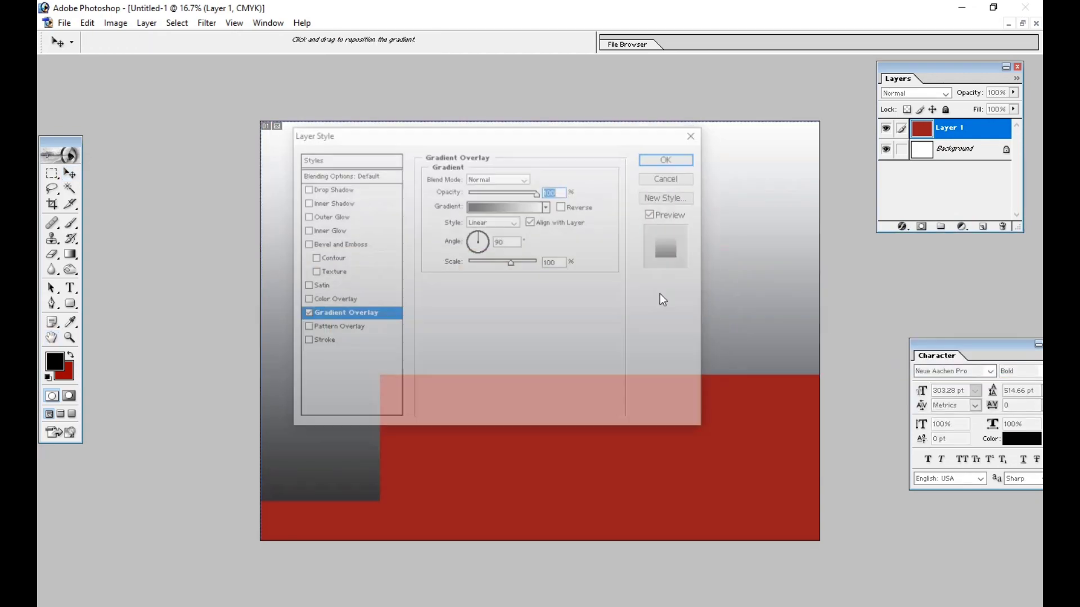
drag(501, 131, 568, 91)
click(567, 185)
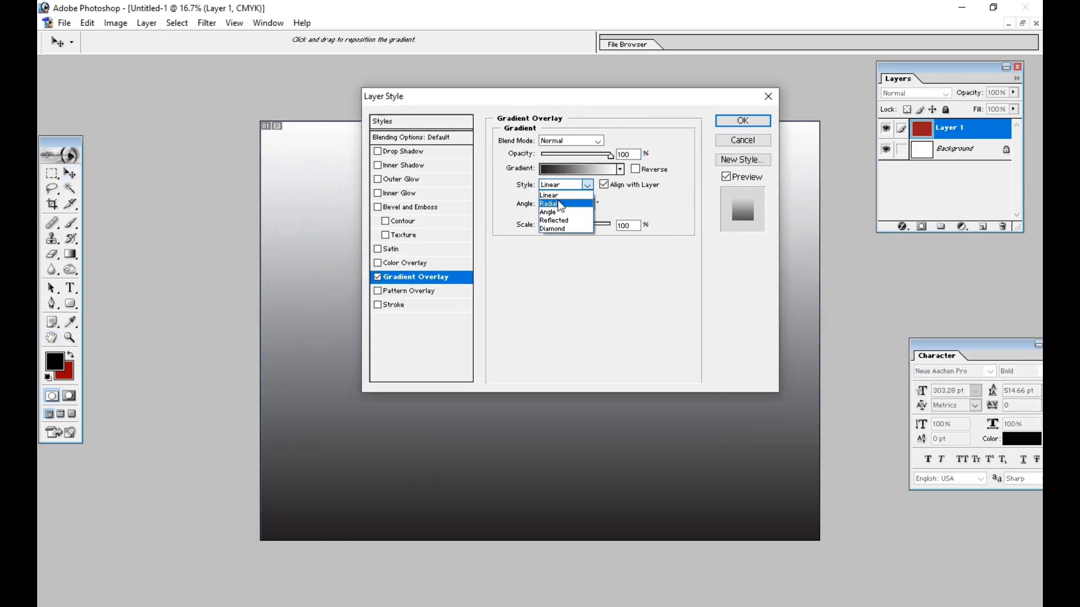
click(559, 201)
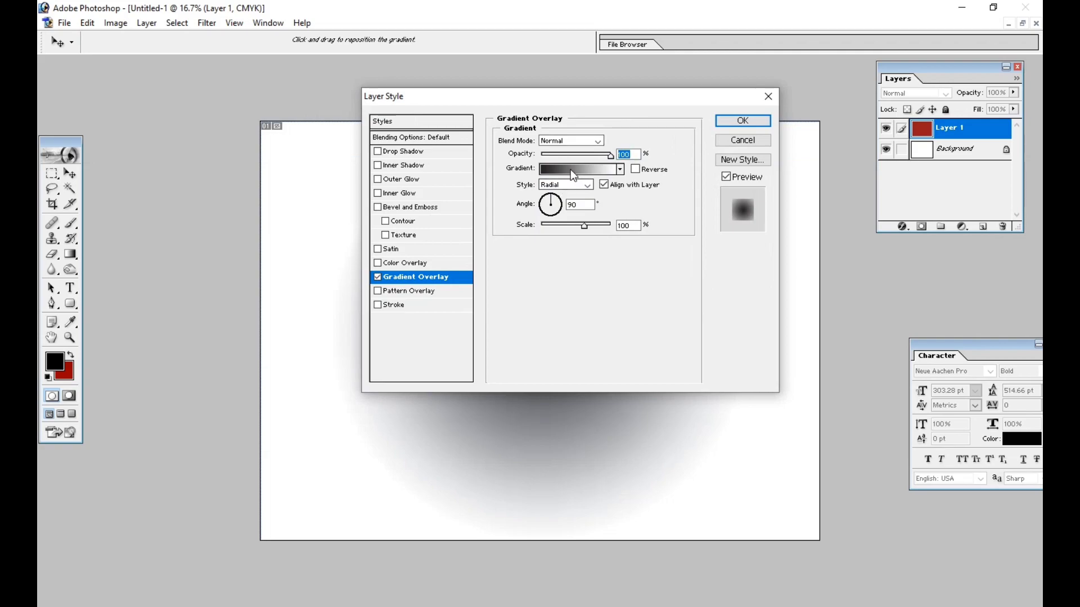
Change the gradient's starting colour stop to bright red FF0000.
click(571, 170)
click(658, 311)
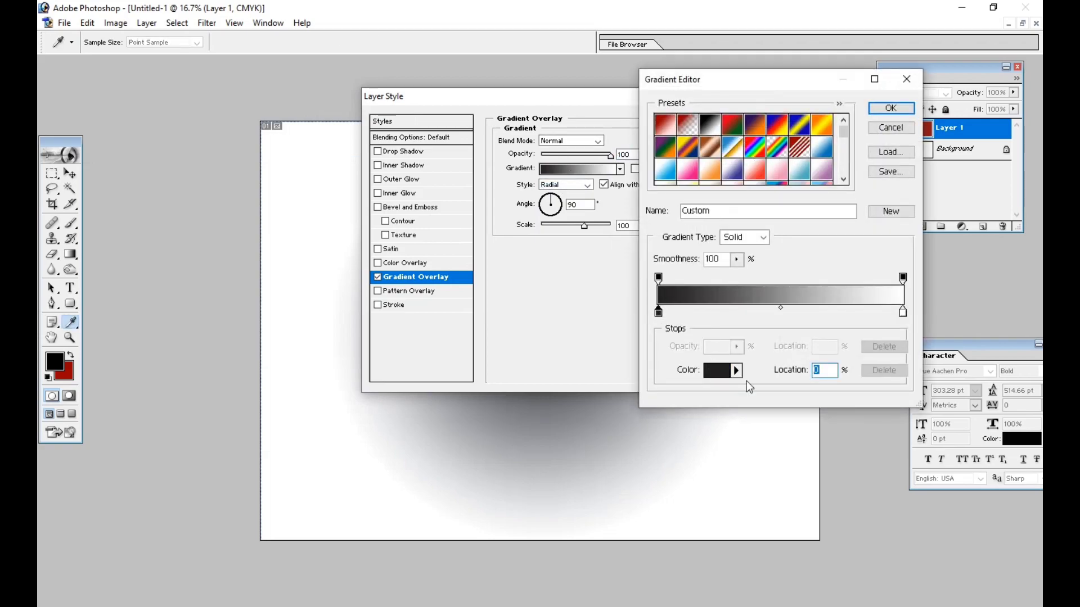
click(720, 371)
drag(880, 155, 870, 120)
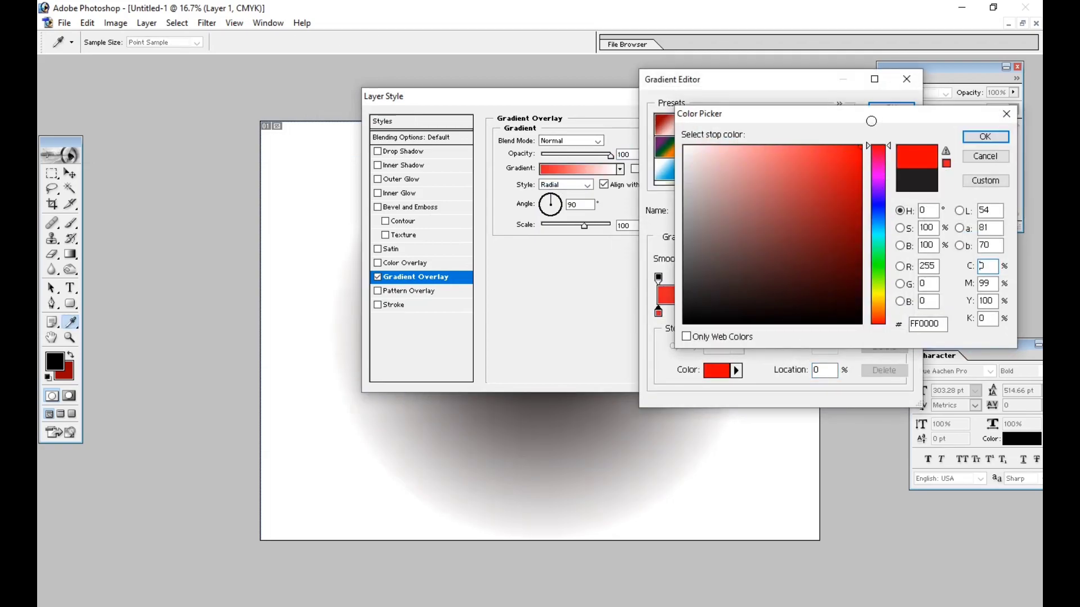
key(Return)
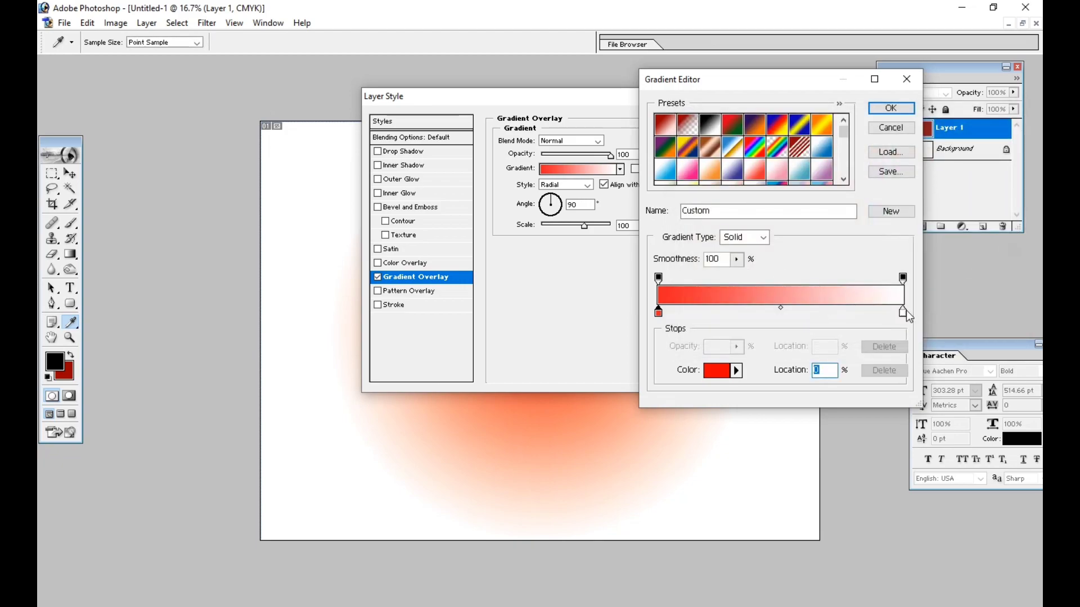
Change the gradient's end colour stop to dark red 720000 and accept the edited gradient.
click(903, 312)
click(724, 371)
click(856, 202)
drag(856, 202, 880, 244)
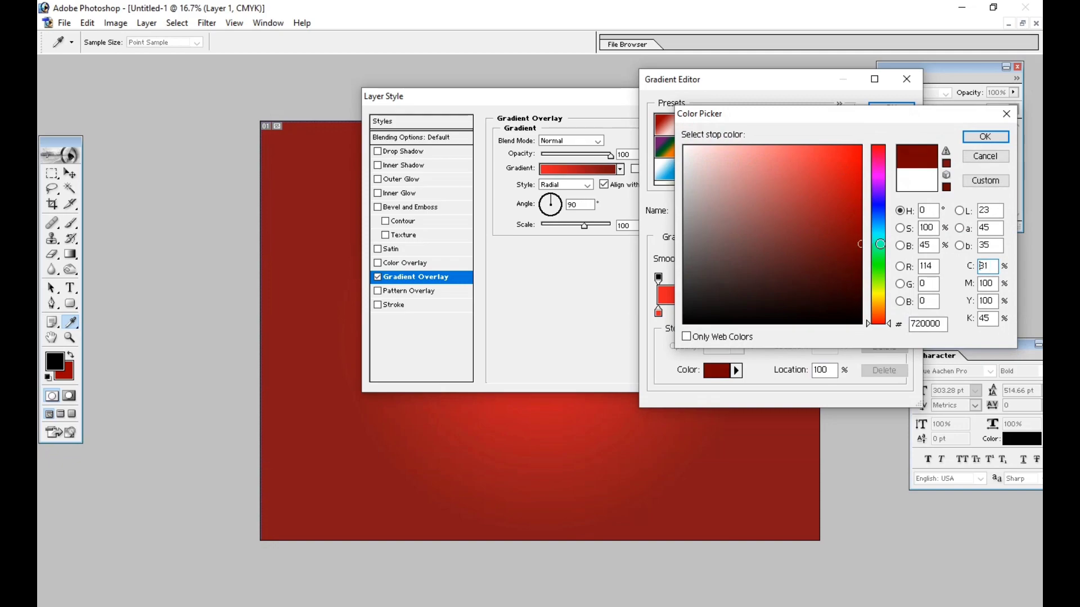
key(Return)
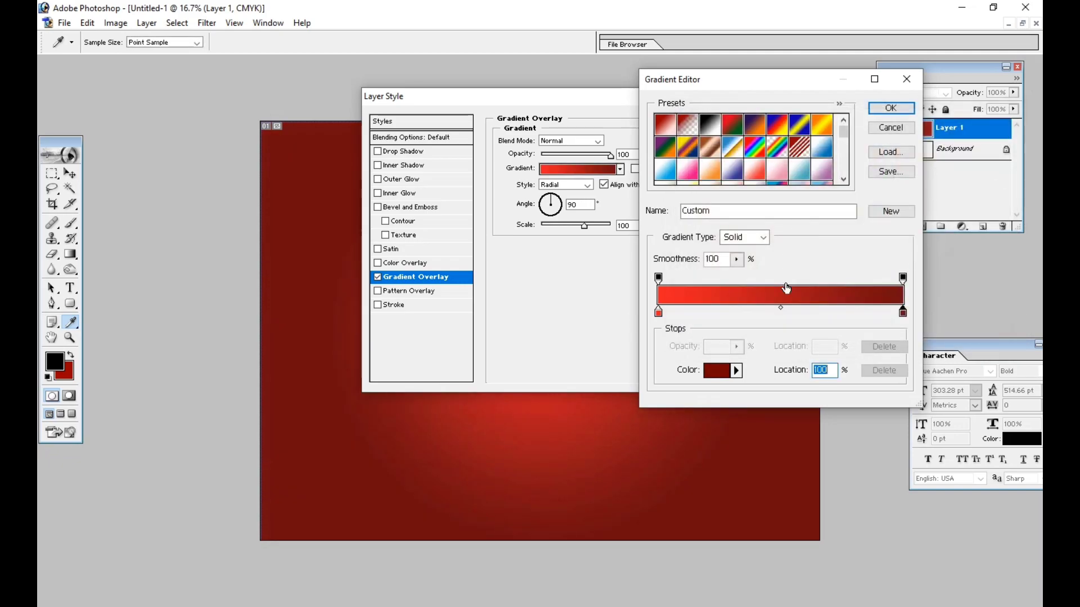
key(Return)
Set the gradient overlay's scale to 150%, turn its angle, and apply the layer style.
drag(583, 225, 603, 227)
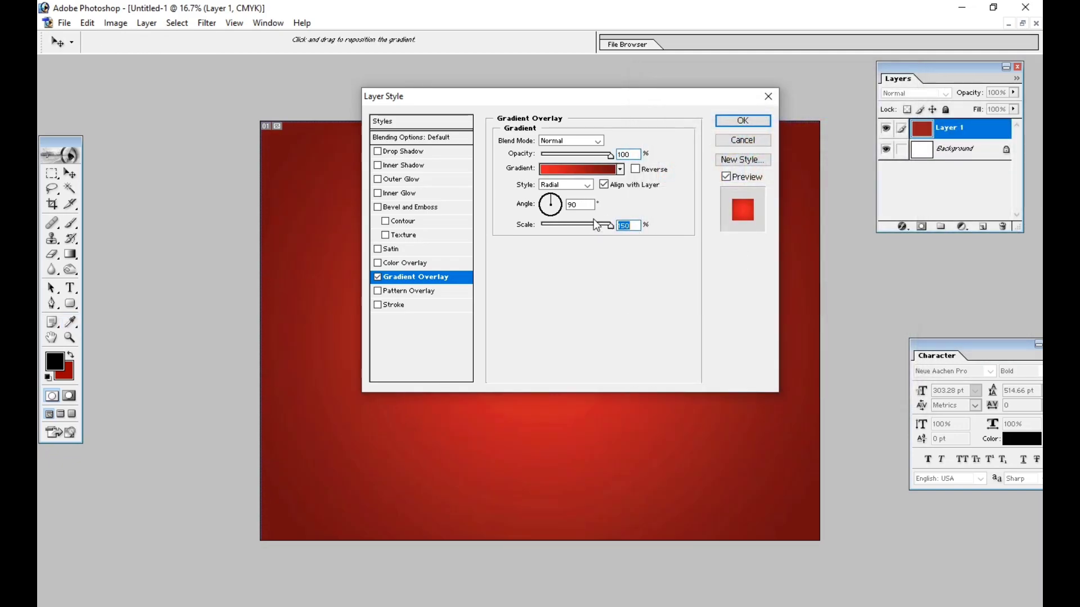
drag(548, 198, 546, 204)
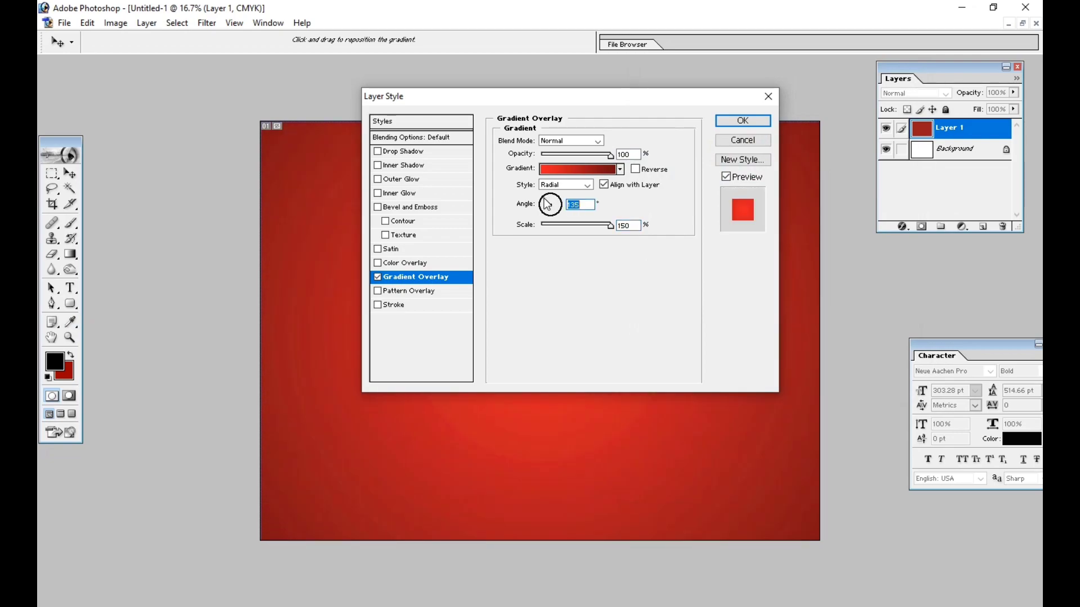
click(747, 123)
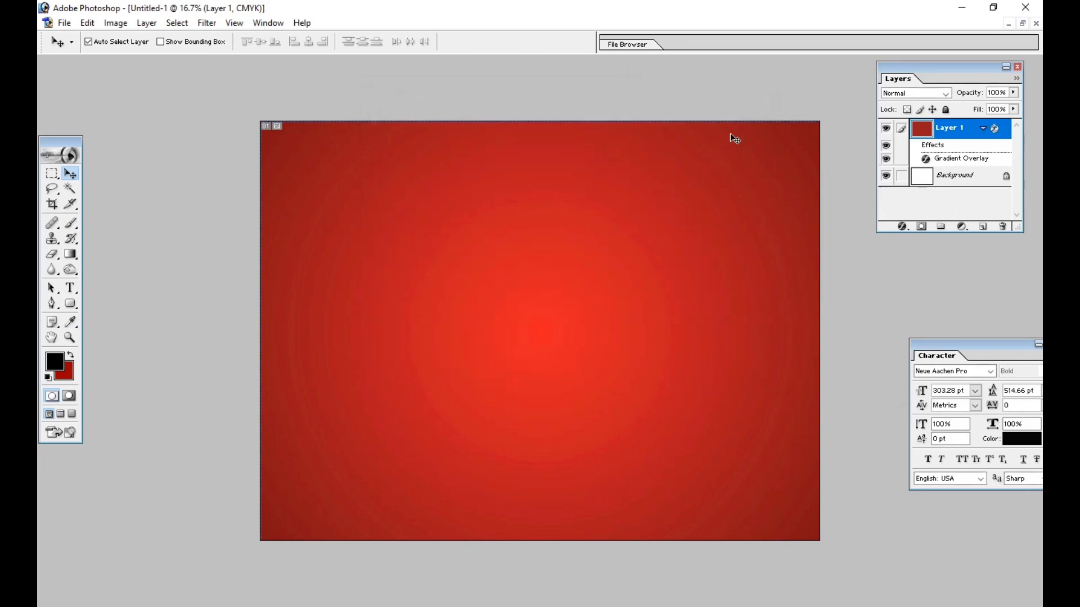
Copy the Bengali verse text layer from the other open document, Untitled-1.tif, into the red gradient document.
key(ctrl+minus)
key(ctrl+plus)
click(1023, 23)
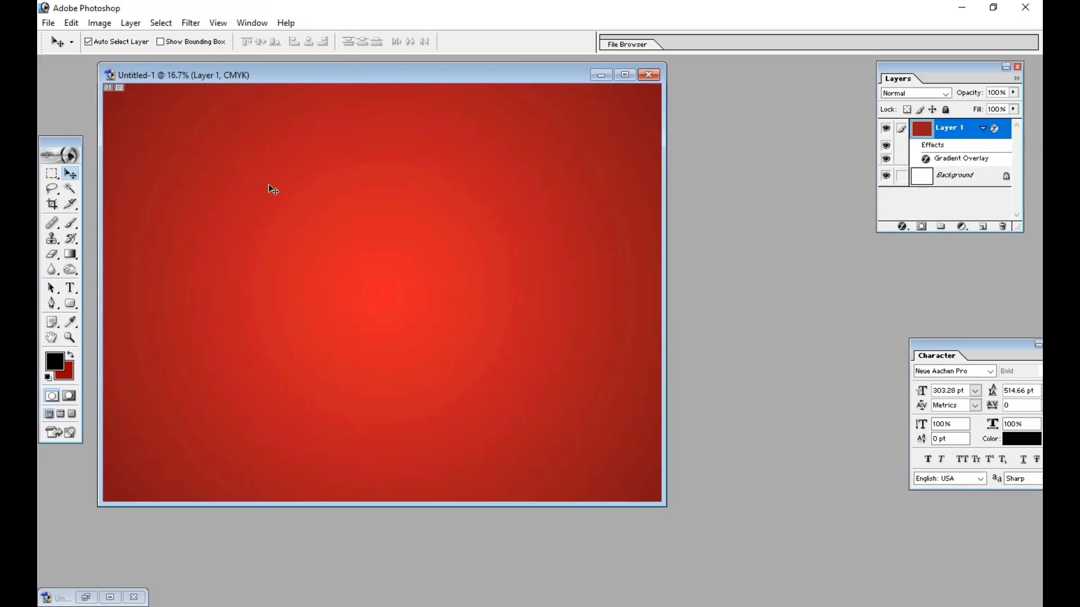
click(85, 598)
drag(539, 63, 832, 163)
click(637, 147)
click(378, 223)
drag(377, 223, 743, 292)
Position the verse text and duplicate it into nine copies spread in three rows across the red background.
double_click(740, 160)
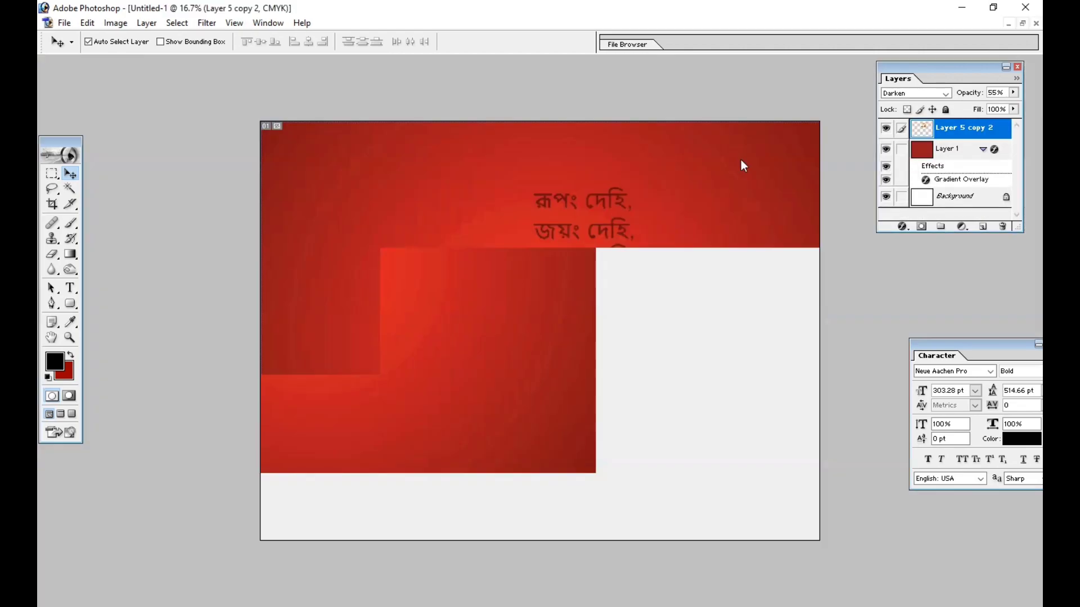
key(ctrl+t)
drag(603, 231, 759, 318)
key(Return)
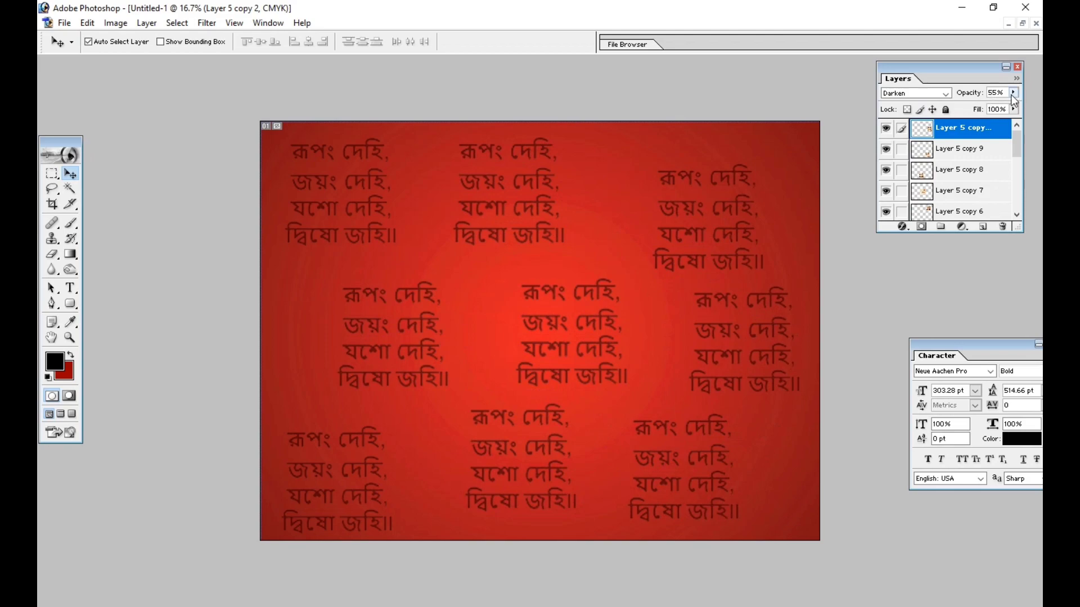
Set the opacity of verse layers Layer 5 copy 10, copy 9, copy 8 and copy 7 to 30%.
text(30)
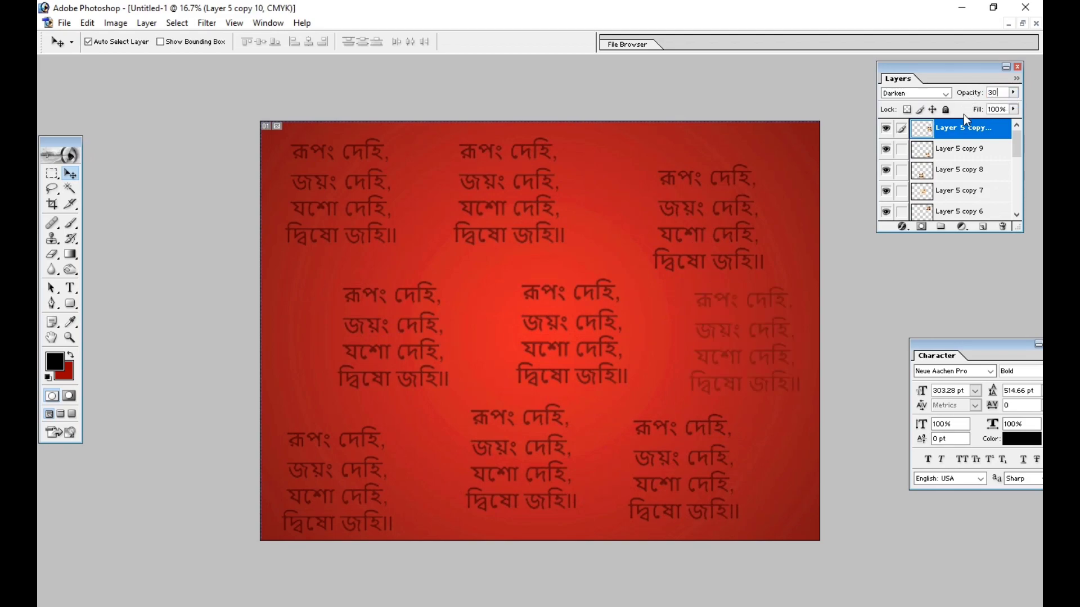
click(981, 151)
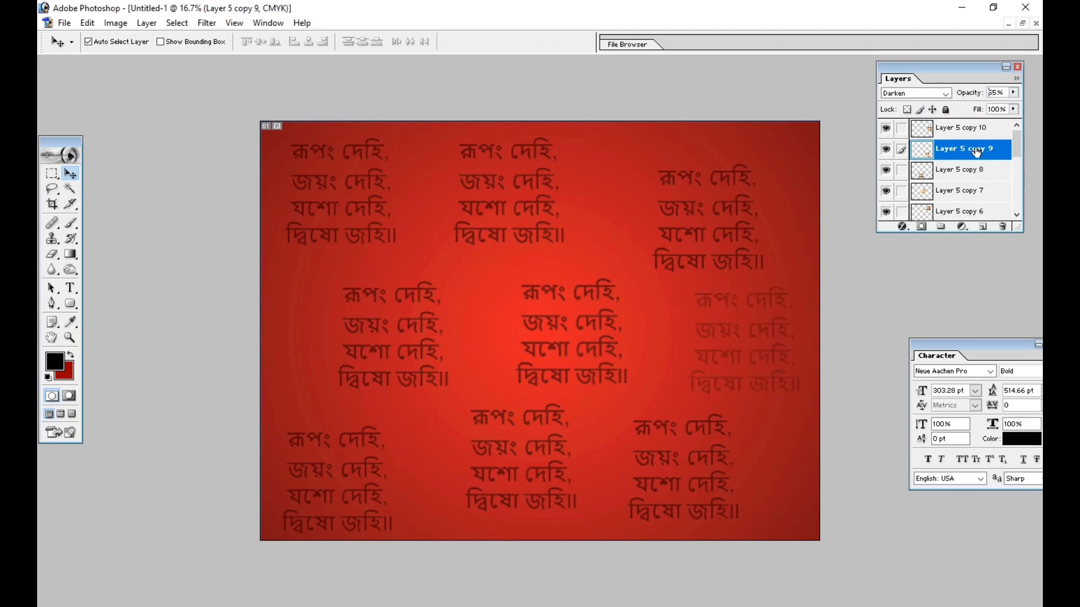
text(30)
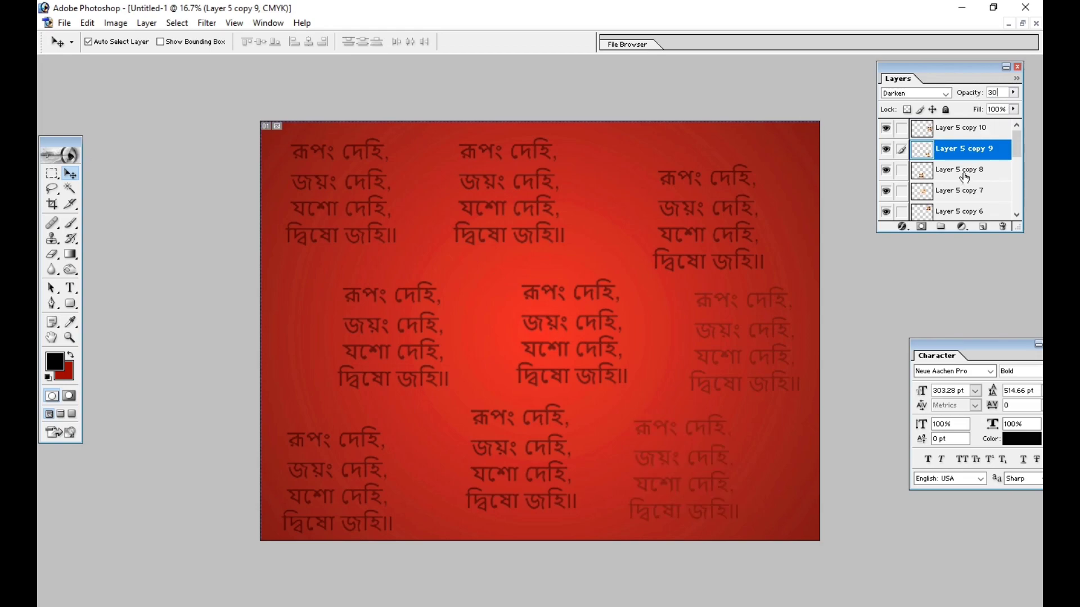
click(964, 174)
text(30)
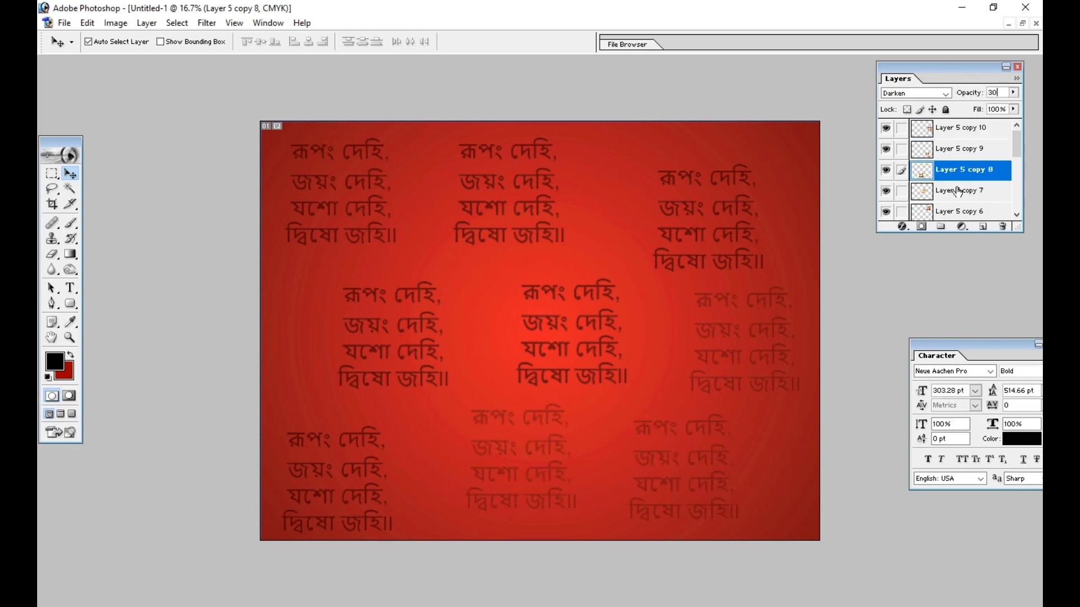
click(958, 192)
text(30)
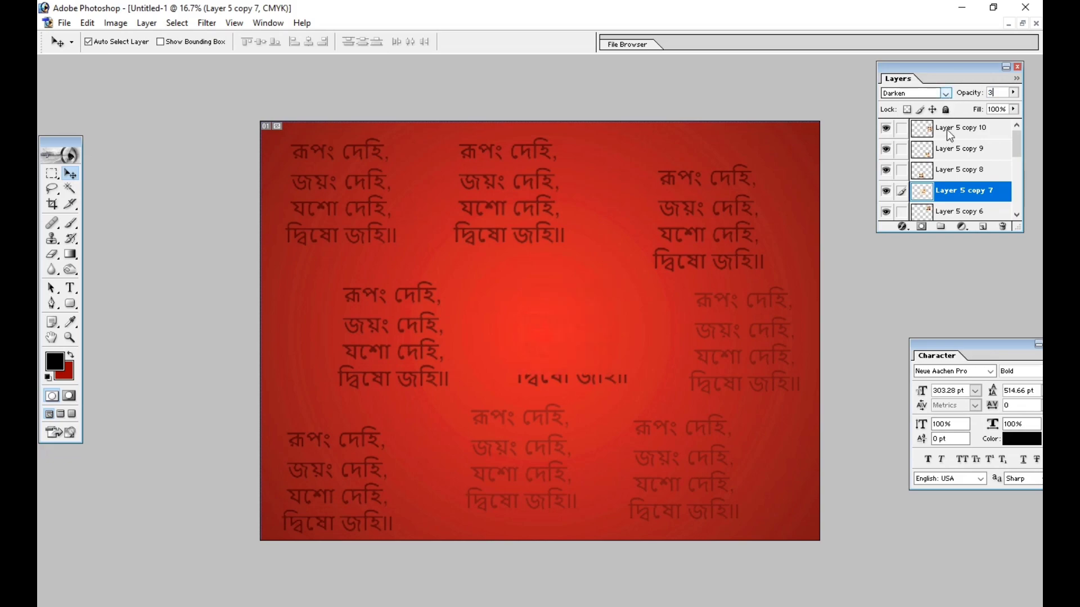
Set the opacity of verse layers Layer 5 copy 6 and copy 5 to 30%.
click(956, 212)
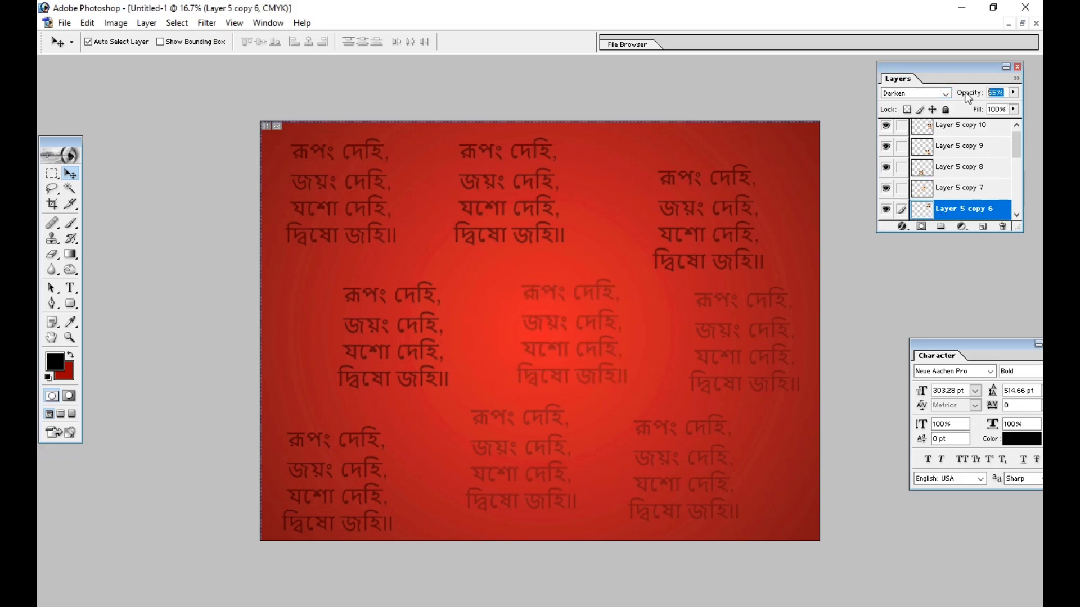
text(30)
scroll(956, 191, down, 2)
click(955, 187)
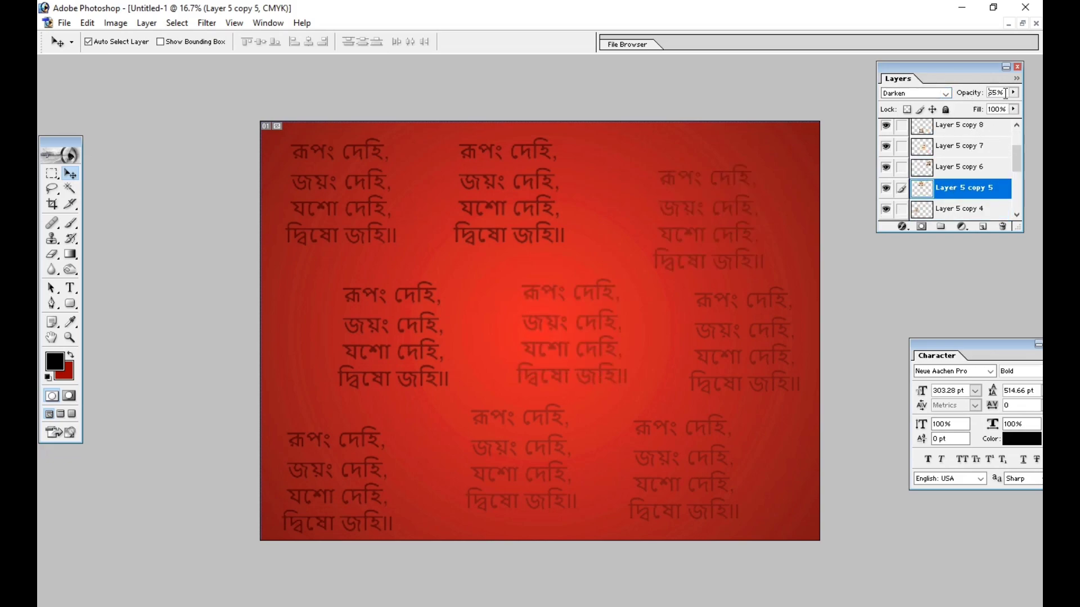
text(30)
scroll(946, 180, down, 1)
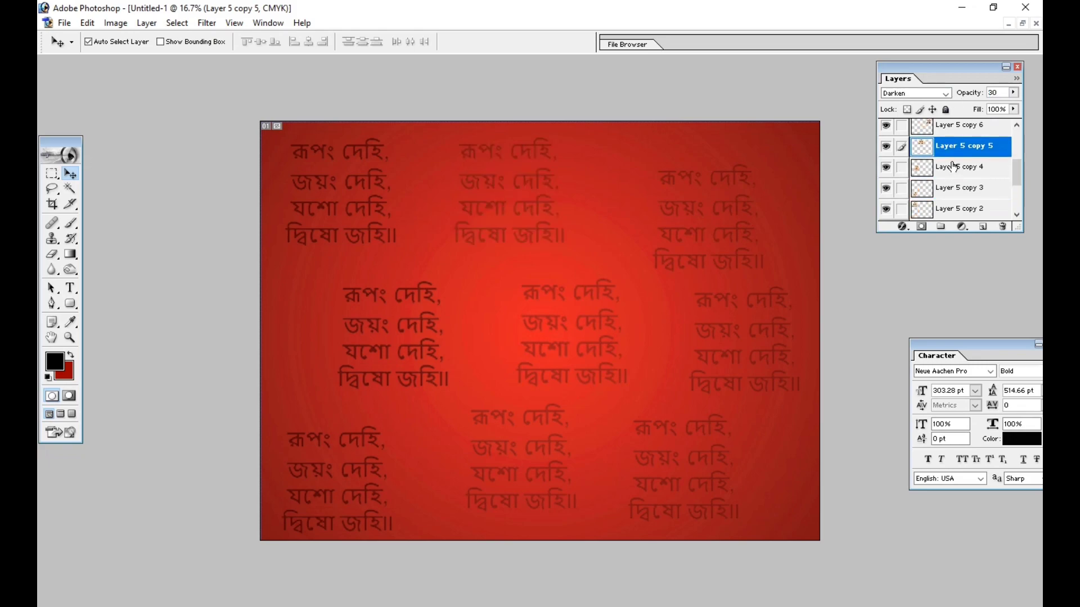
Set the opacity of verse layers Layer 5 copy 4, copy 3 and copy 2 to 30%.
click(952, 167)
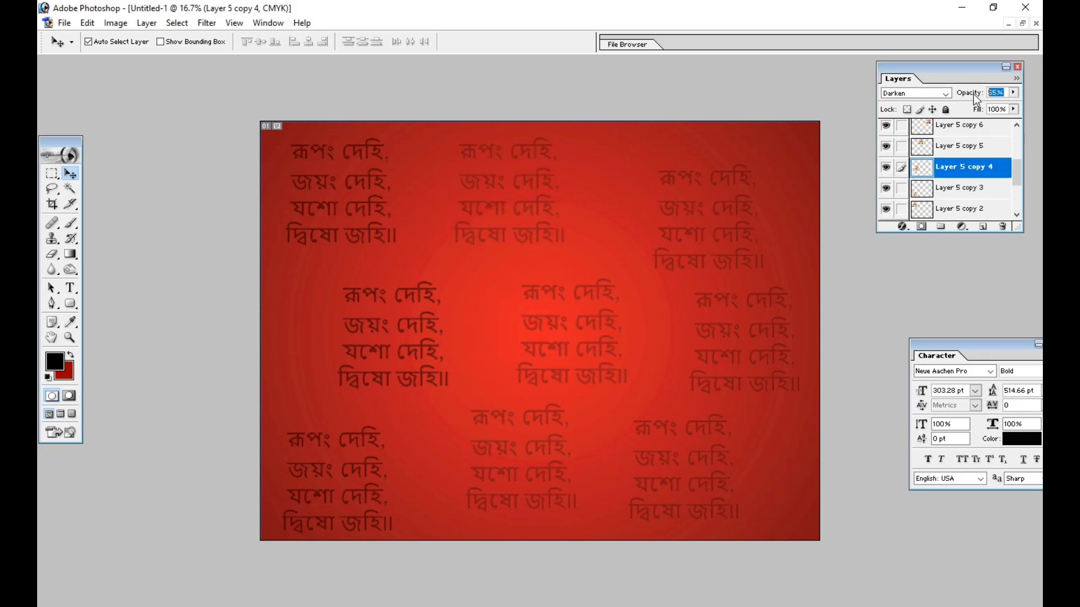
text(30)
click(973, 188)
double_click(1006, 93)
text(30)
click(956, 209)
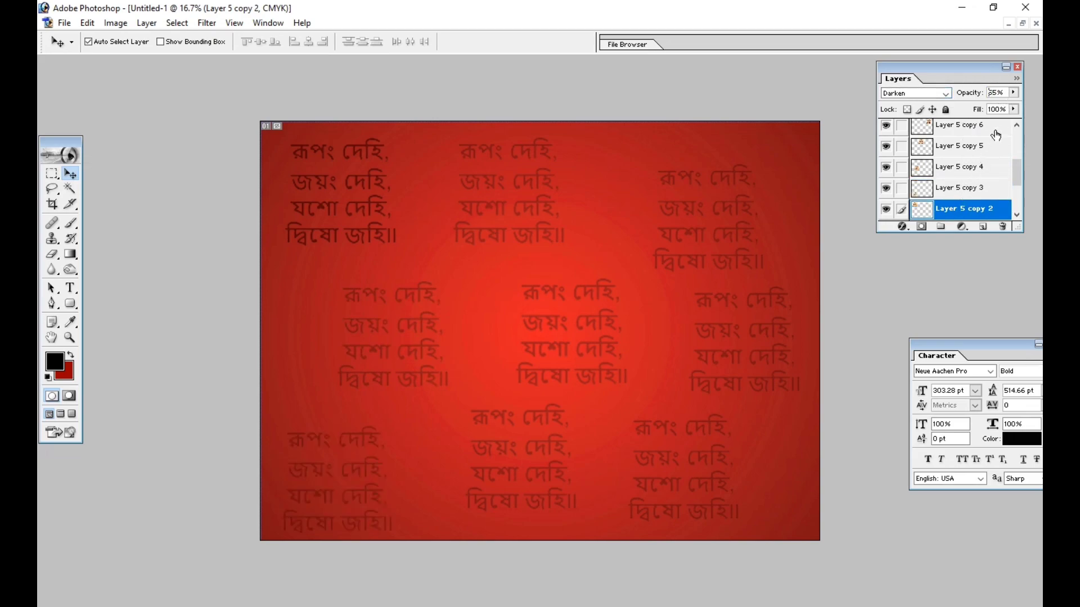
text(30)
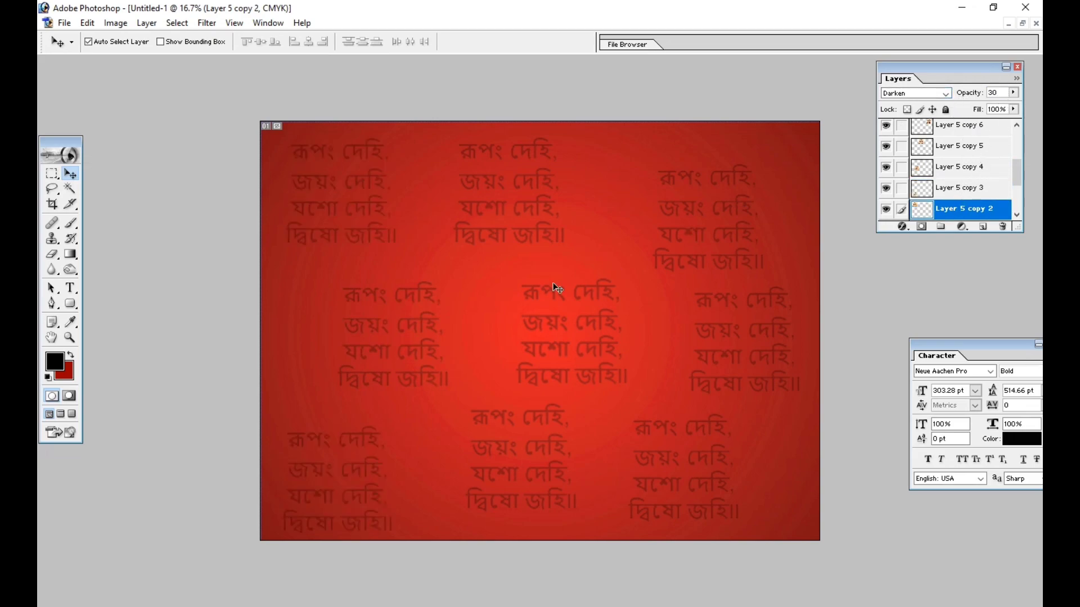
Hide the verse layer in Untitled-1.tif and copy its golden decorative border into the red document, directly above Layer 1.
click(491, 278)
click(1022, 23)
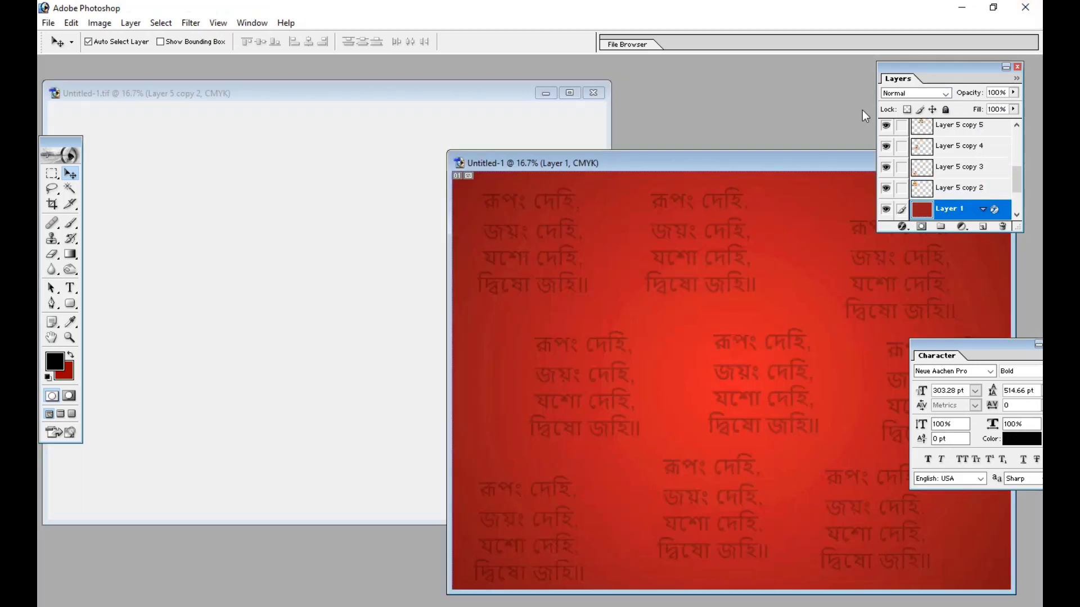
click(409, 159)
drag(412, 160, 468, 169)
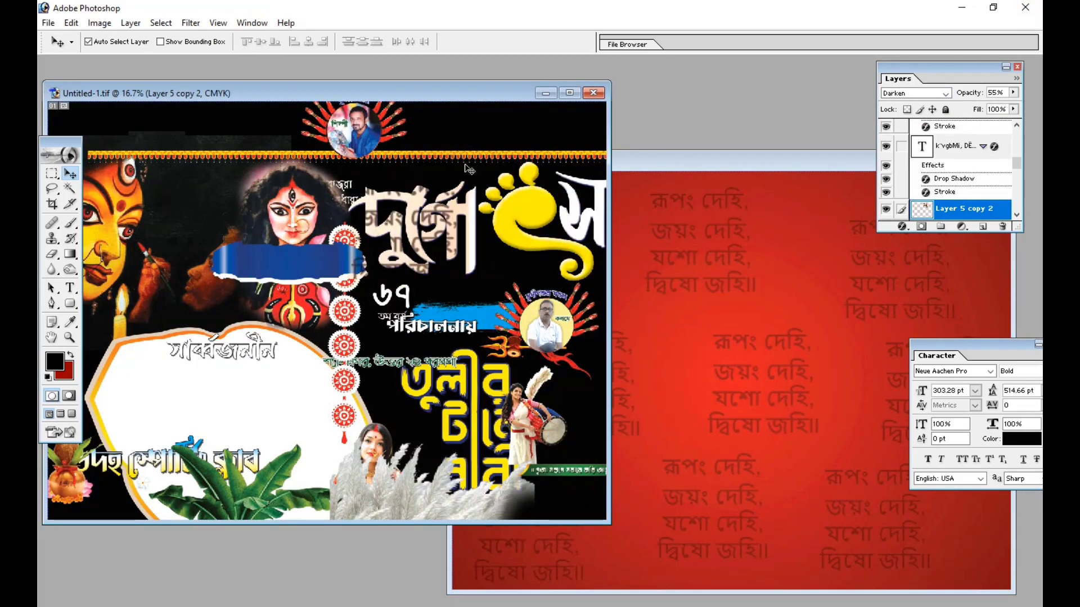
click(886, 210)
drag(520, 161, 736, 211)
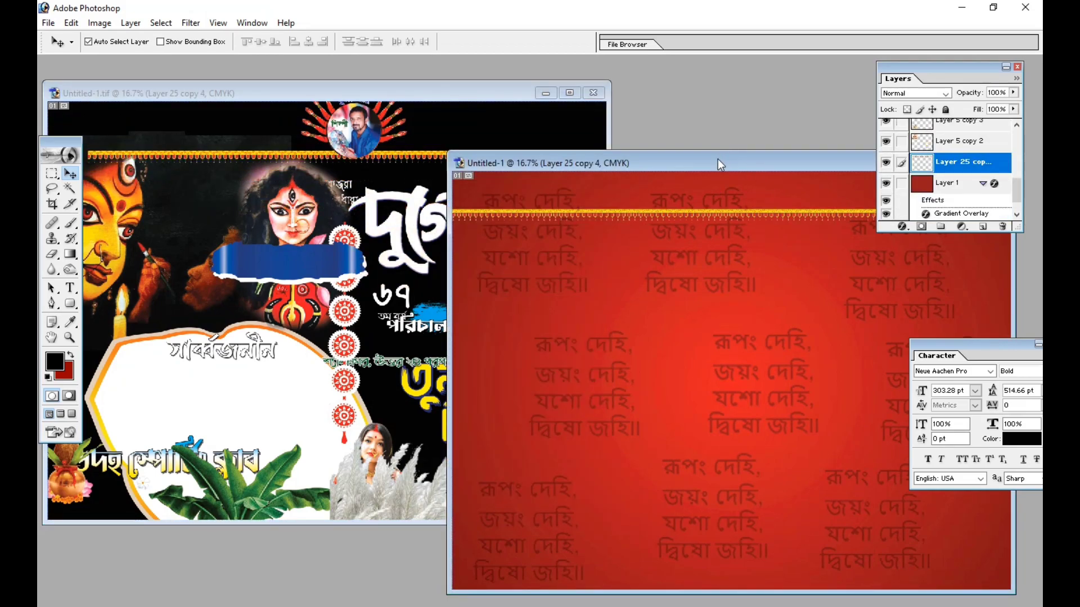
Place the golden border along the canvas's top edge and a vertically flipped duplicate along the bottom edge.
double_click(719, 161)
drag(527, 164, 572, 537)
key(ctrl+alt+t)
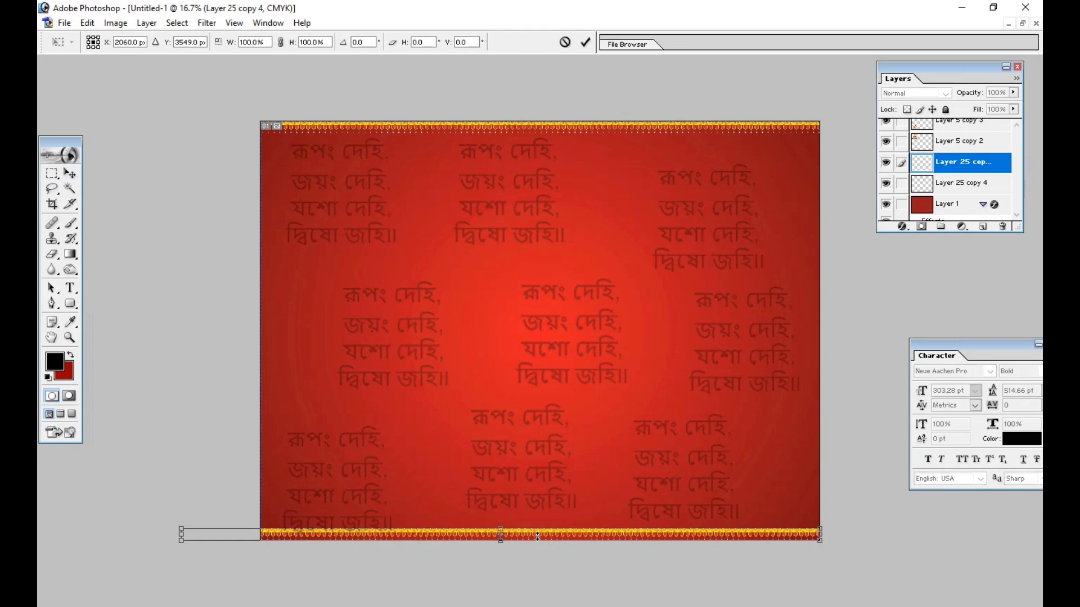
right_click(536, 347)
click(589, 460)
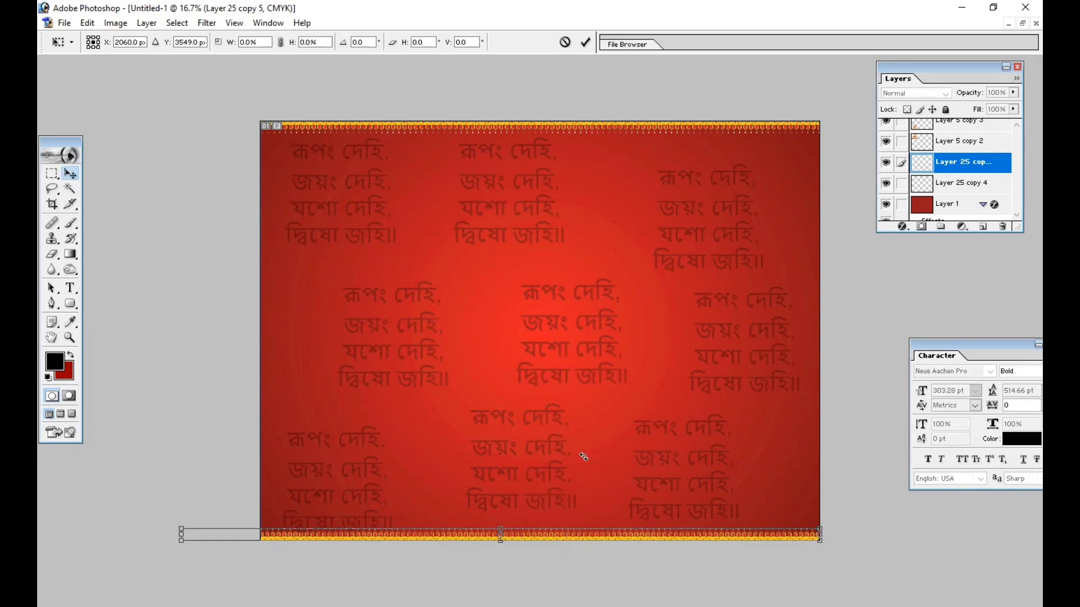
key(Return)
Bring both golden border layers to the front of the layer stack.
key(ctrl+shift+bracketright)
scroll(957, 180, down, 6)
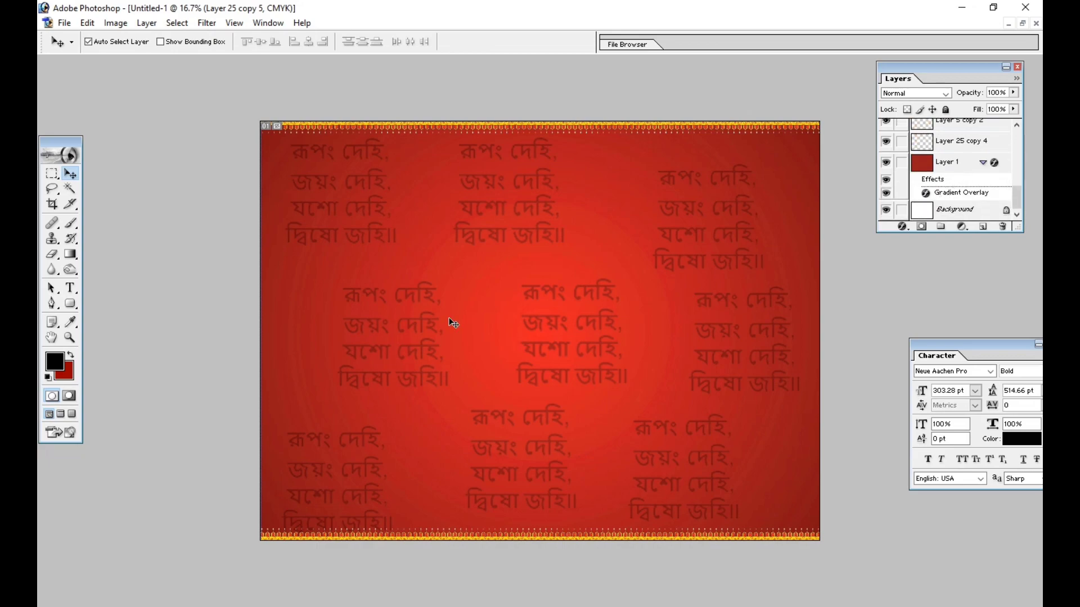
click(474, 128)
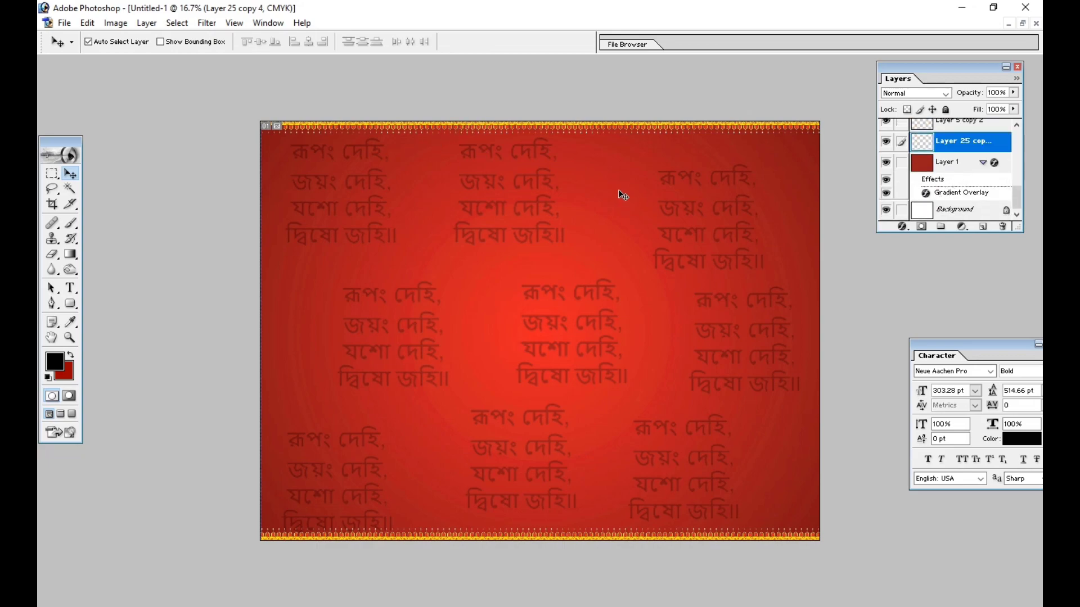
key(ctrl+shift+bracketright)
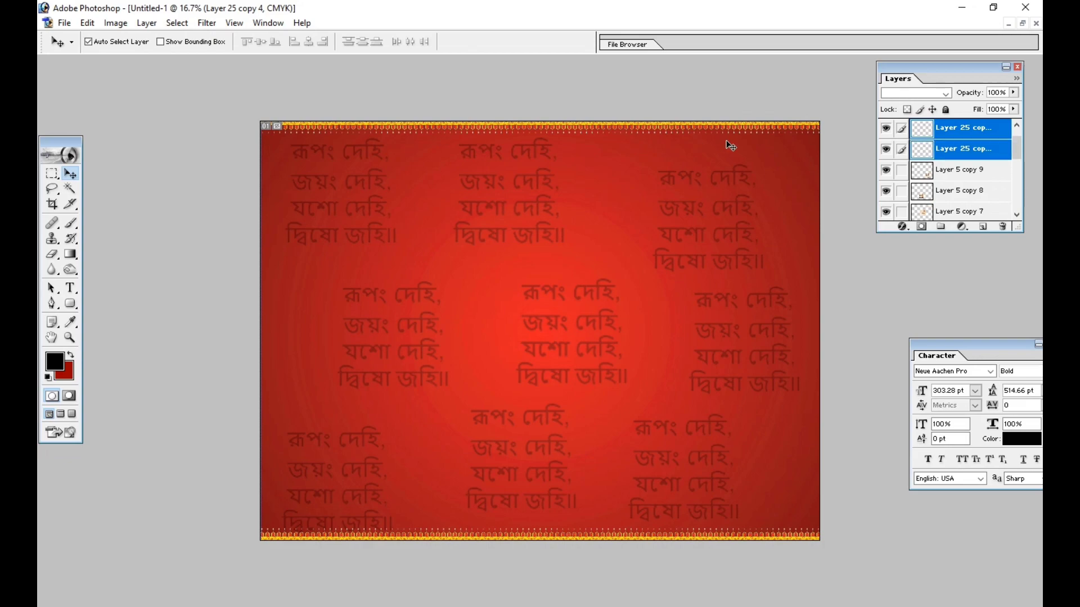
Copy the blue torn-paper strip and the সার্ব্বজনীন text from Untitled-1.tif into the upper part of the red document.
click(1023, 24)
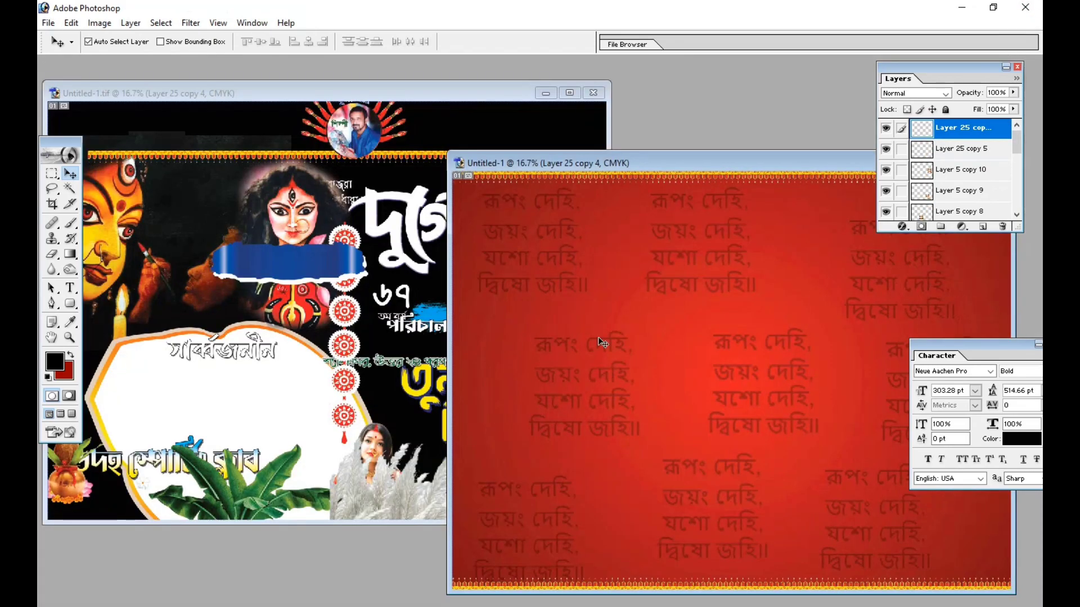
click(340, 205)
drag(267, 96, 239, 57)
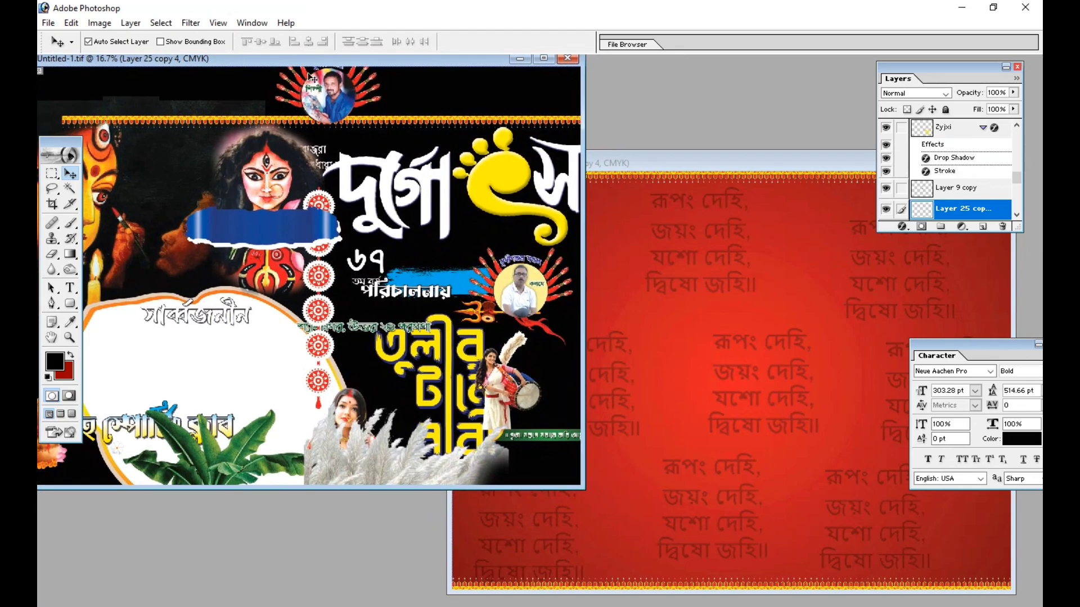
drag(331, 65, 362, 116)
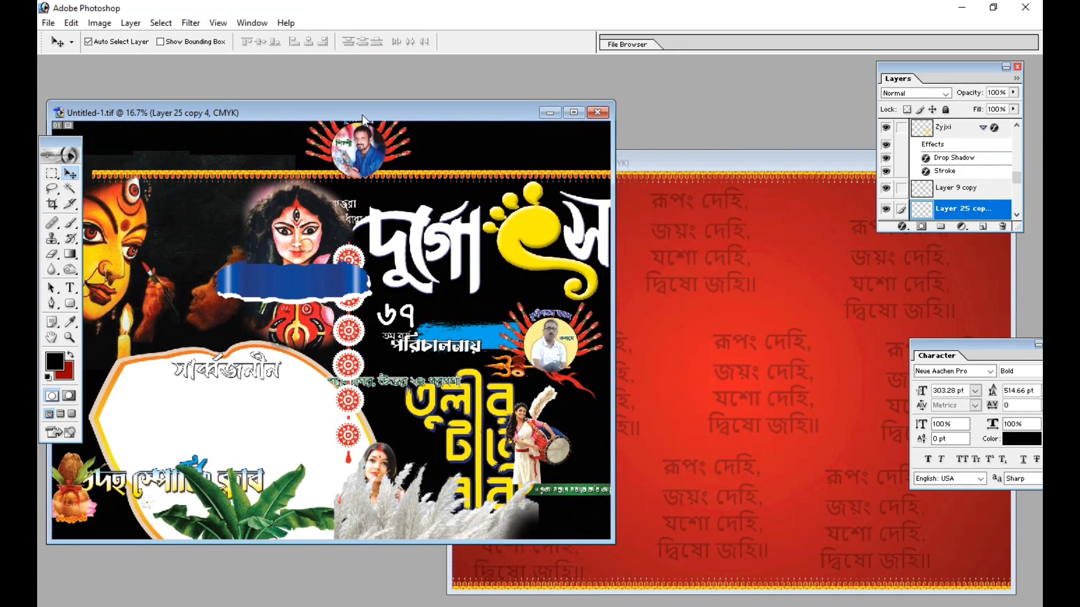
drag(326, 286, 748, 224)
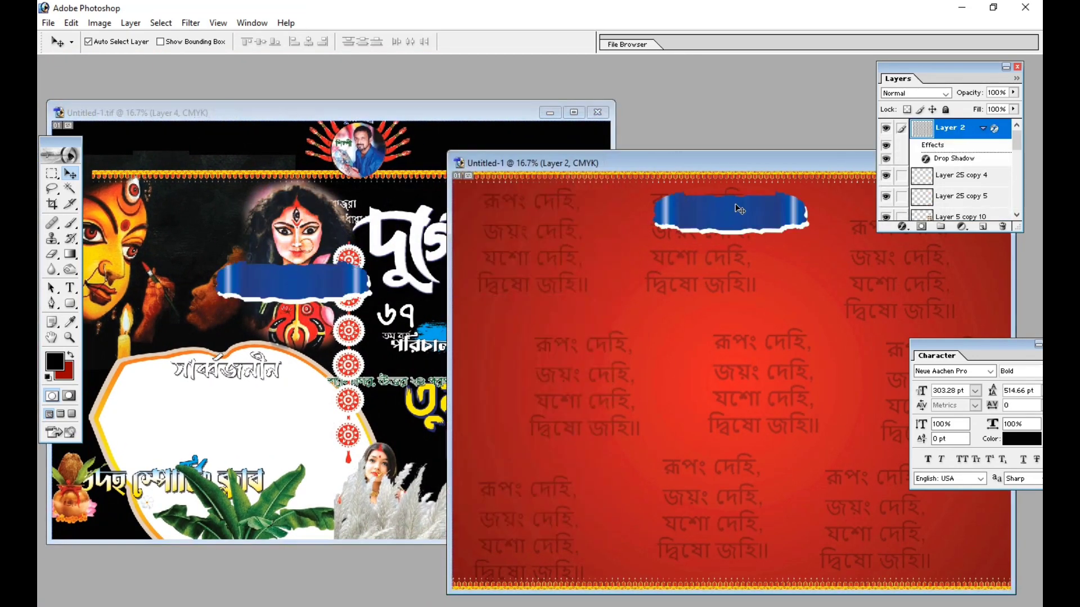
click(432, 277)
drag(236, 373, 774, 214)
Copy the white orange-outlined shape and the দুর্গোৎসব title lettering from Untitled-1.tif into the red document.
click(326, 444)
drag(245, 438, 678, 438)
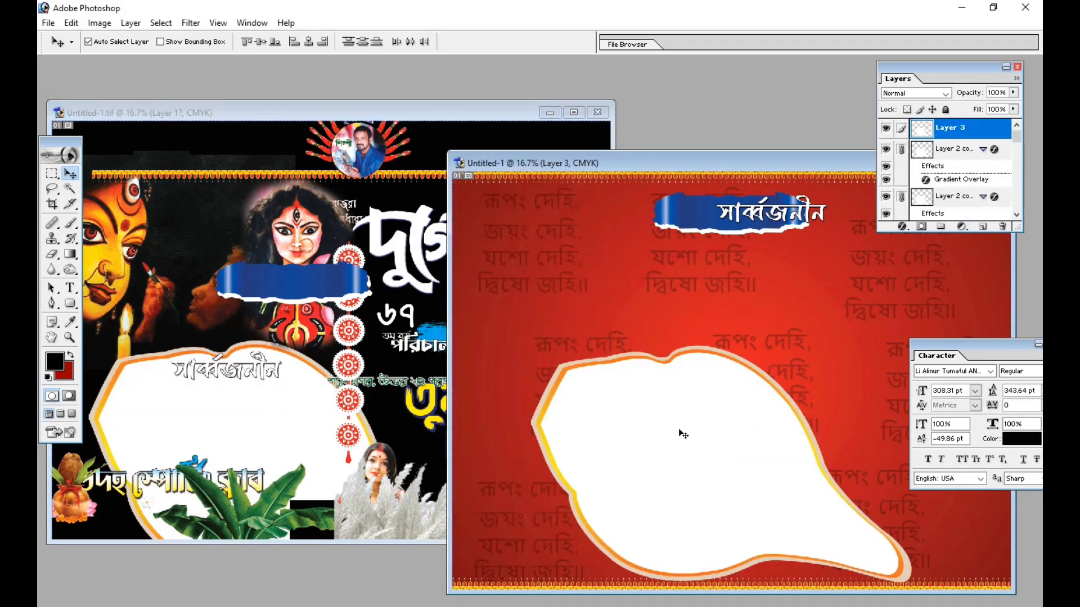
click(419, 444)
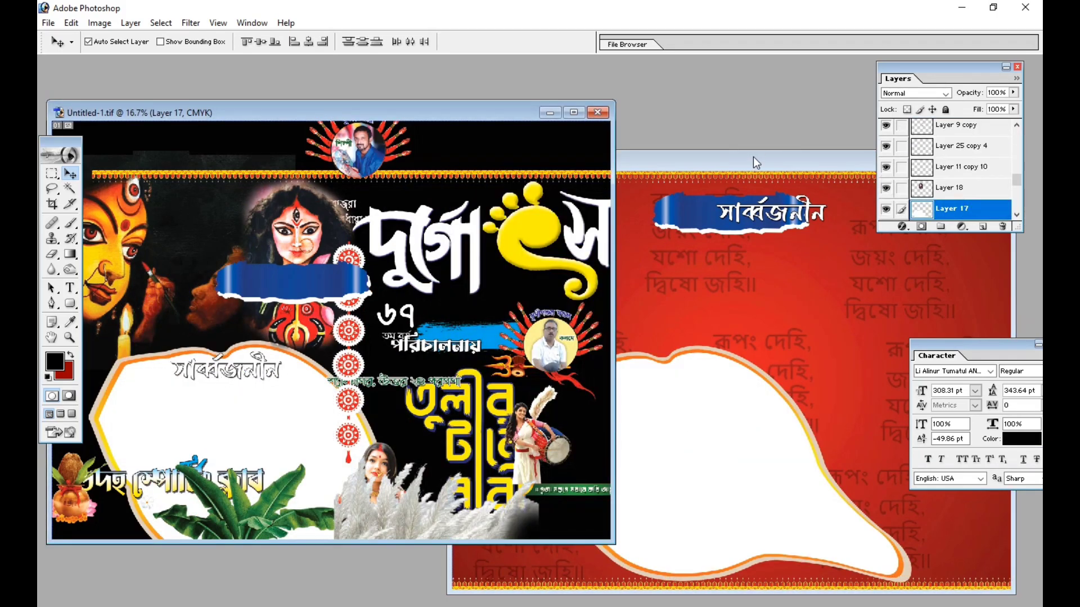
drag(543, 236, 738, 276)
double_click(689, 161)
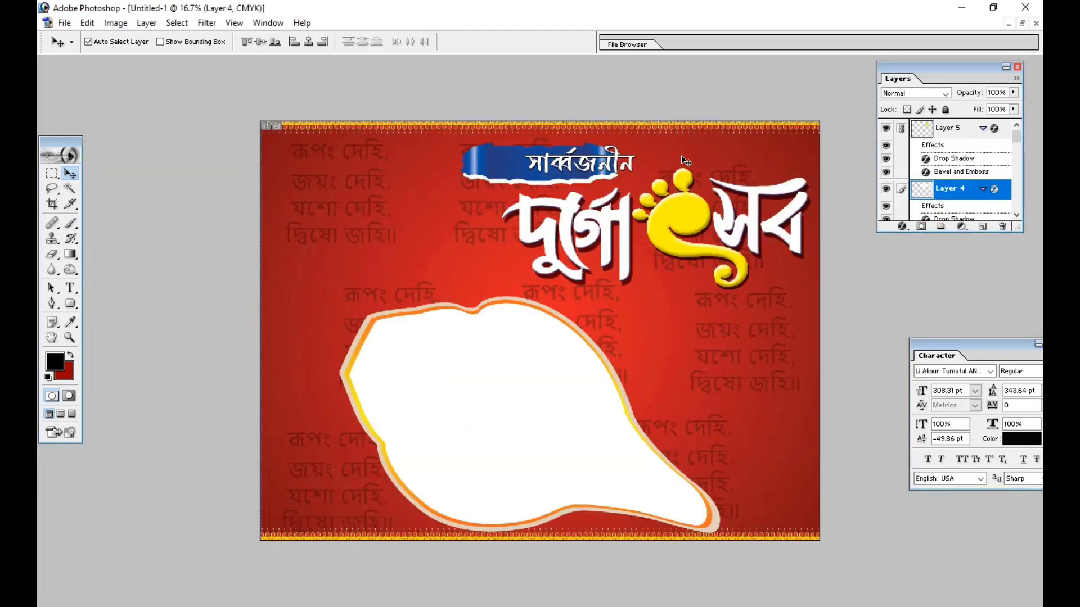
Position the blue torn-paper strip just above the দুর্গোৎসব title and center the সার্ব্বজনীন text on it.
click(590, 168)
drag(590, 168, 528, 160)
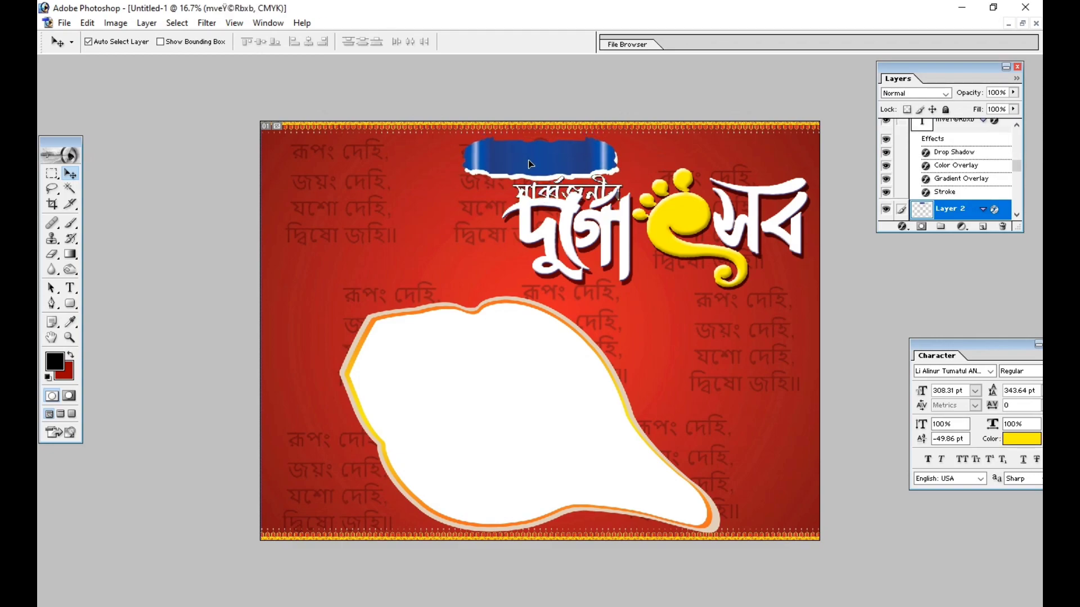
key(ctrl+plus)
scroll(531, 169, up, 2)
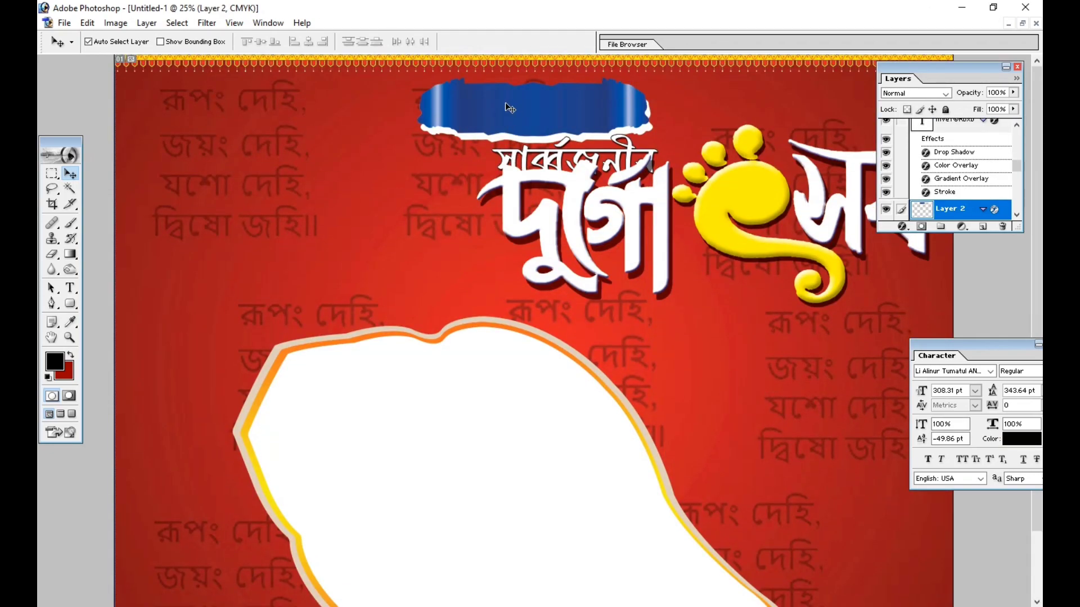
drag(505, 104, 514, 106)
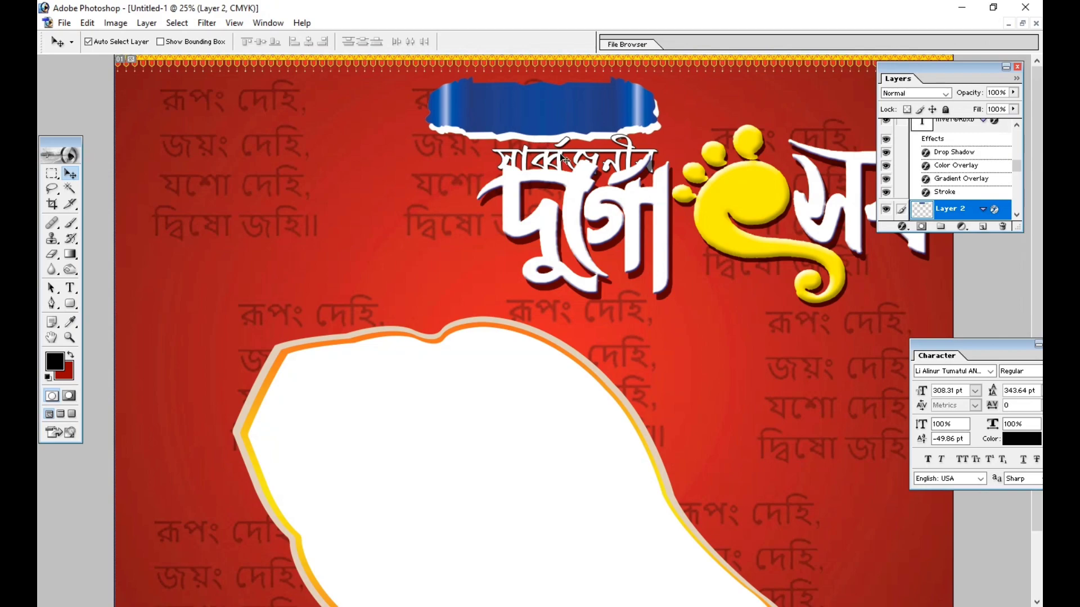
drag(556, 159, 526, 105)
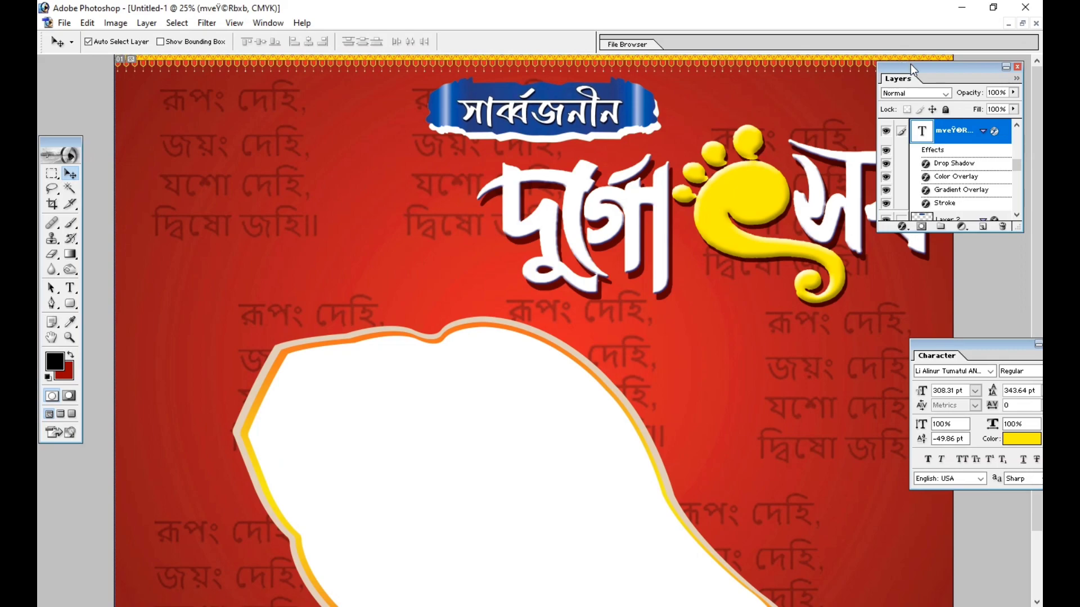
Move the Layers palette clear of the title and shift the দুর্গোৎসব lettering slightly left beneath the blue strip.
drag(909, 65, 240, 111)
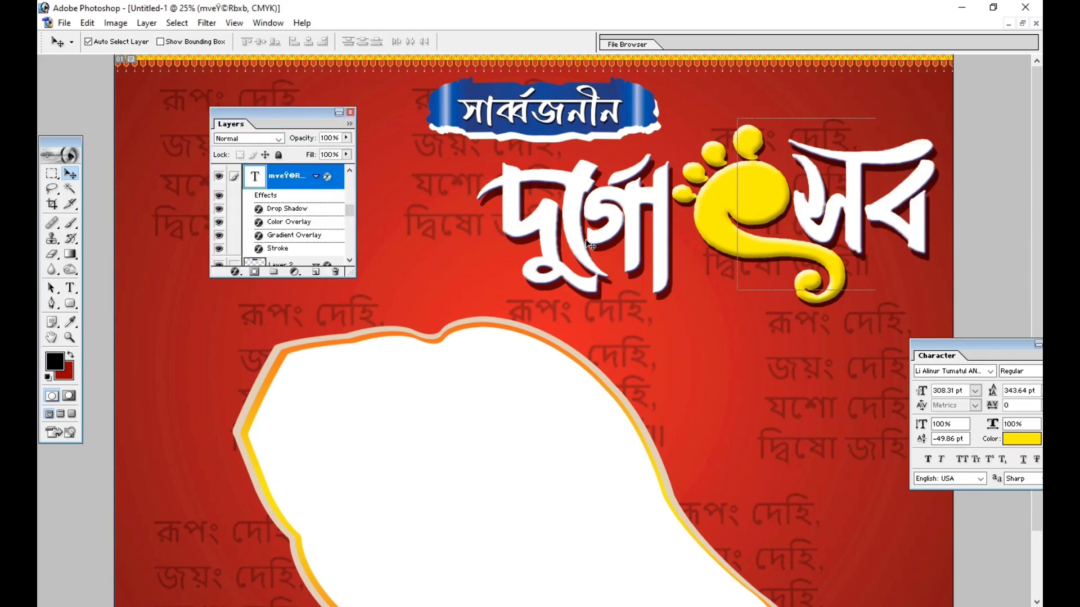
click(617, 197)
right_click(617, 198)
click(602, 198)
mouse_move(603, 198)
mouse_down()
mouse_move(588, 210)
mouse_move(583, 203)
mouse_move(615, 192)
mouse_up()
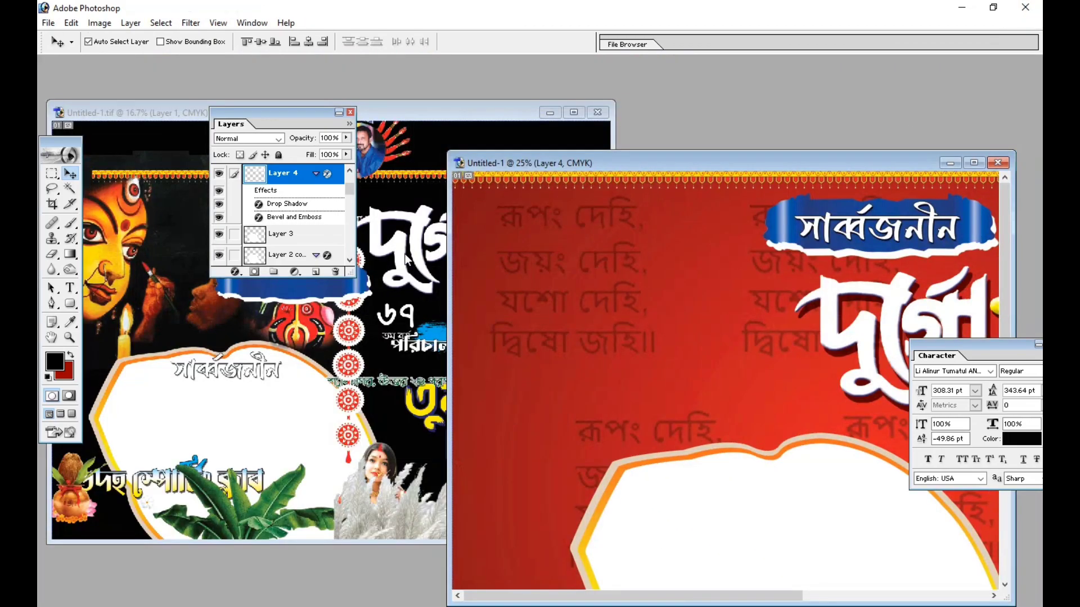
Copy the two-line white Bengali tagline from Untitled-1.tif into the red document, beside the দুর্গোৎসব title.
click(407, 260)
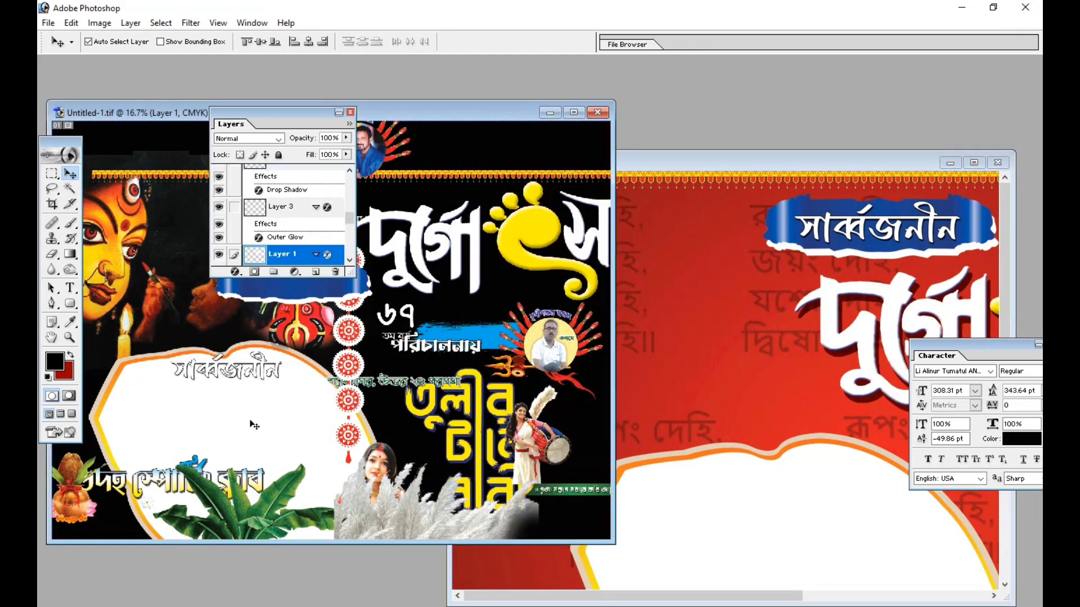
drag(469, 110, 506, 271)
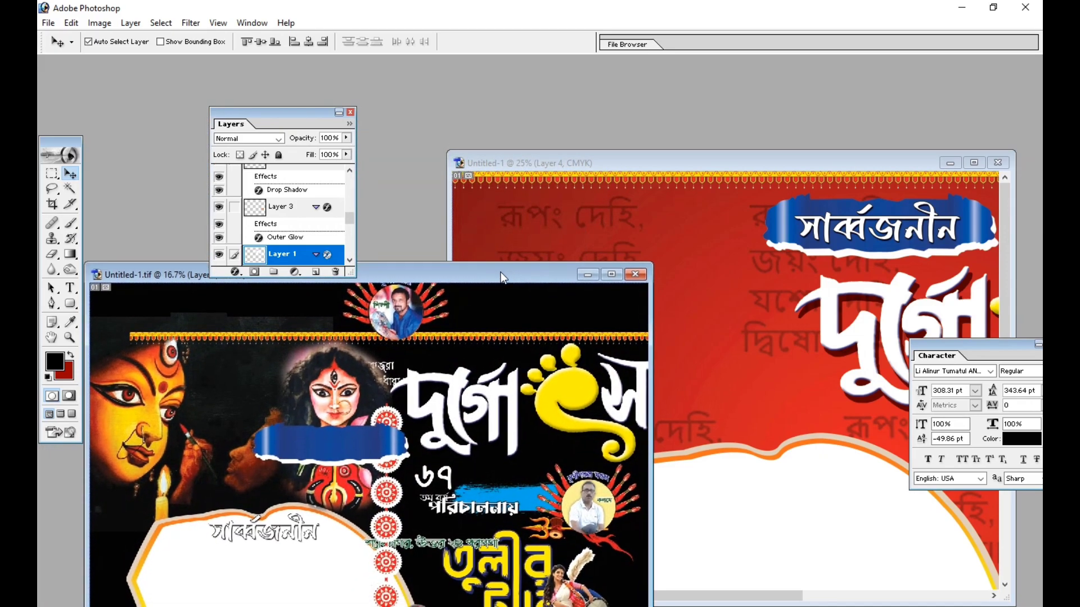
drag(396, 369, 670, 334)
click(323, 406)
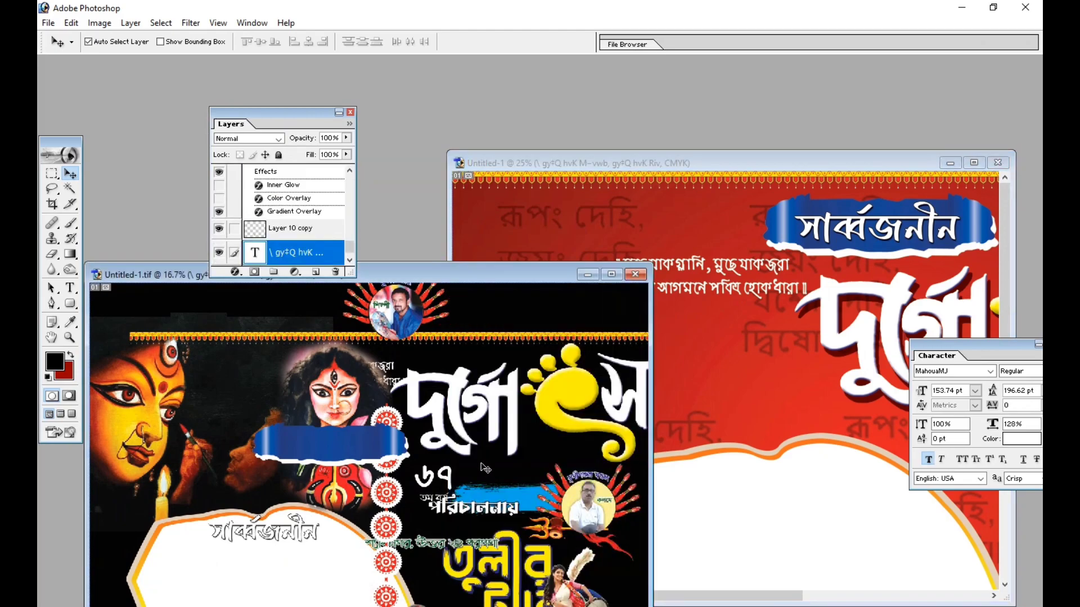
Move the Durga portrait aside in Untitled-1.tif and copy the trident with the red ribbon into the red document.
drag(470, 270, 449, 159)
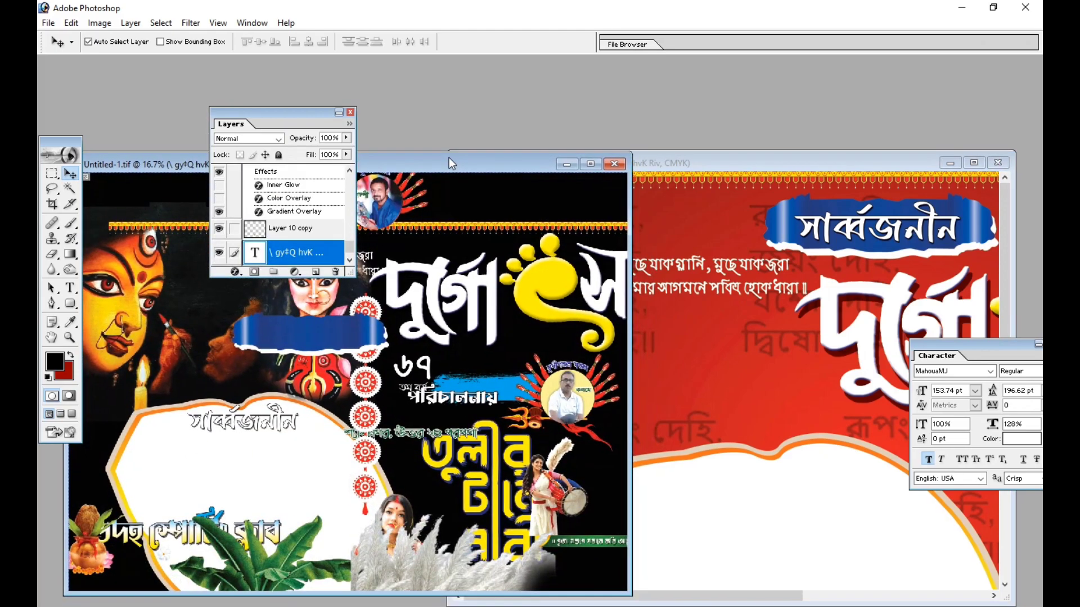
scroll(392, 483, up, 1)
drag(334, 346, 223, 387)
key(space)
drag(493, 404, 285, 363)
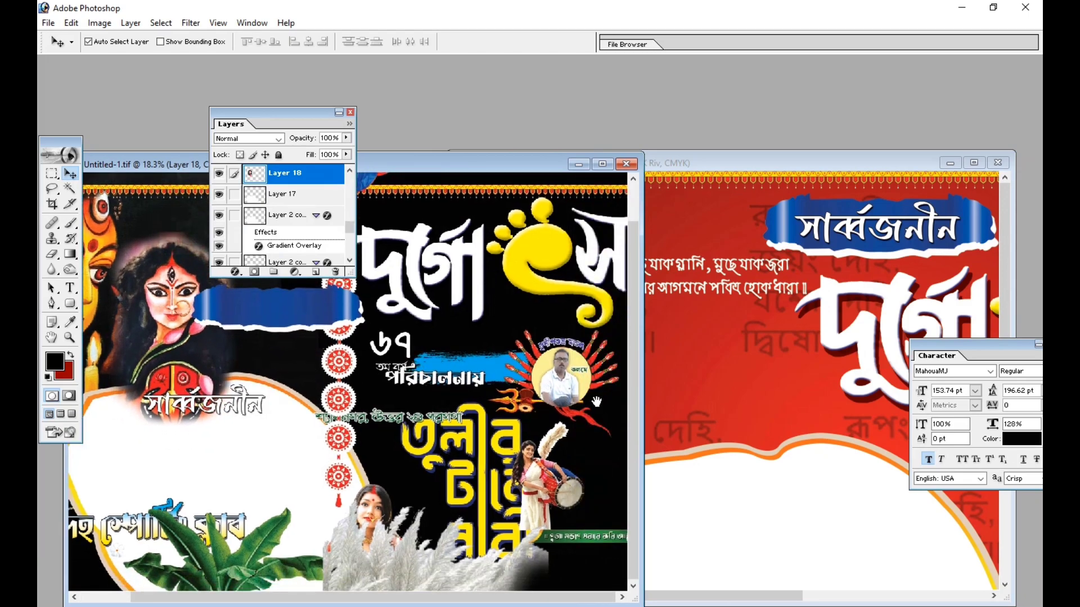
drag(554, 415, 777, 356)
key(ctrl+z)
Copy the golden hanging bells from Untitled-1.tif and hang them from the border in the red banner's upper-right corner.
click(279, 543)
drag(239, 461, 467, 429)
drag(332, 538, 753, 373)
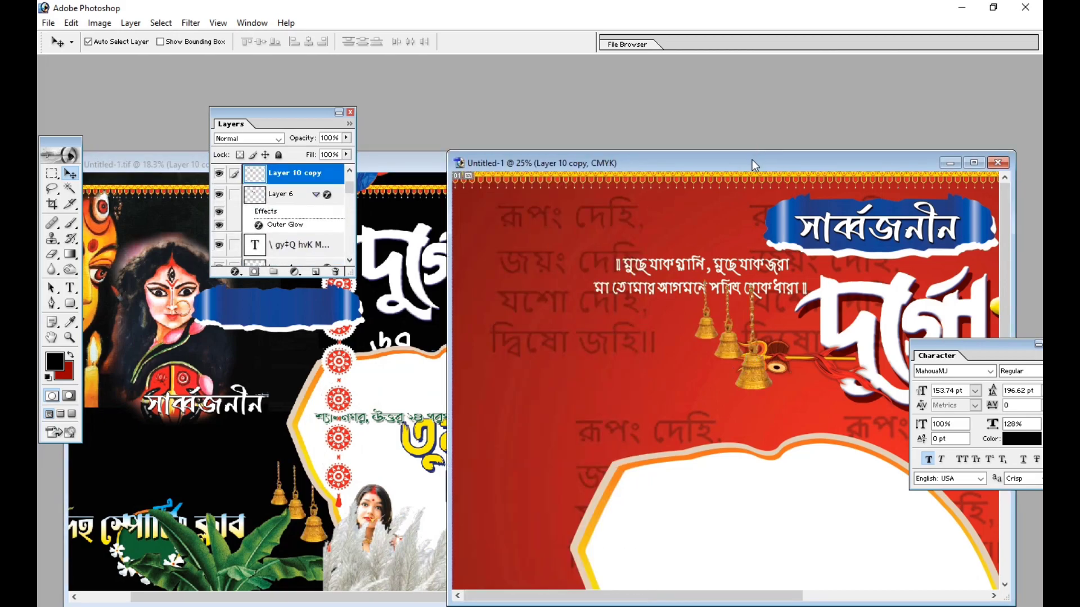
double_click(751, 160)
drag(427, 251, 866, 159)
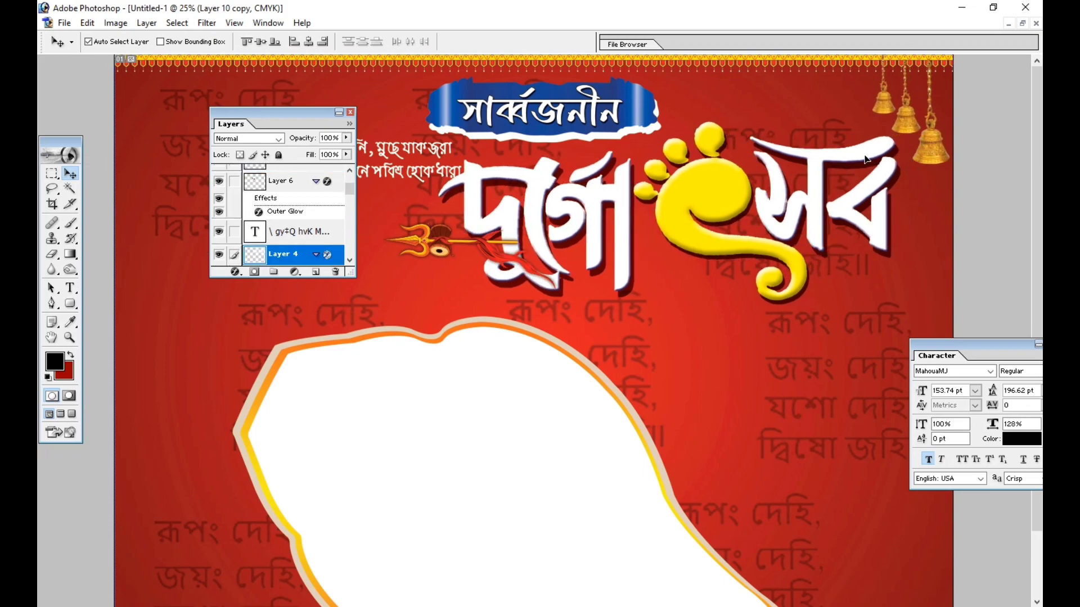
Move the white orange-outlined shape slightly higher, clear of the bottom border, and fine-tune its position in small nudges.
scroll(673, 274, down, 3)
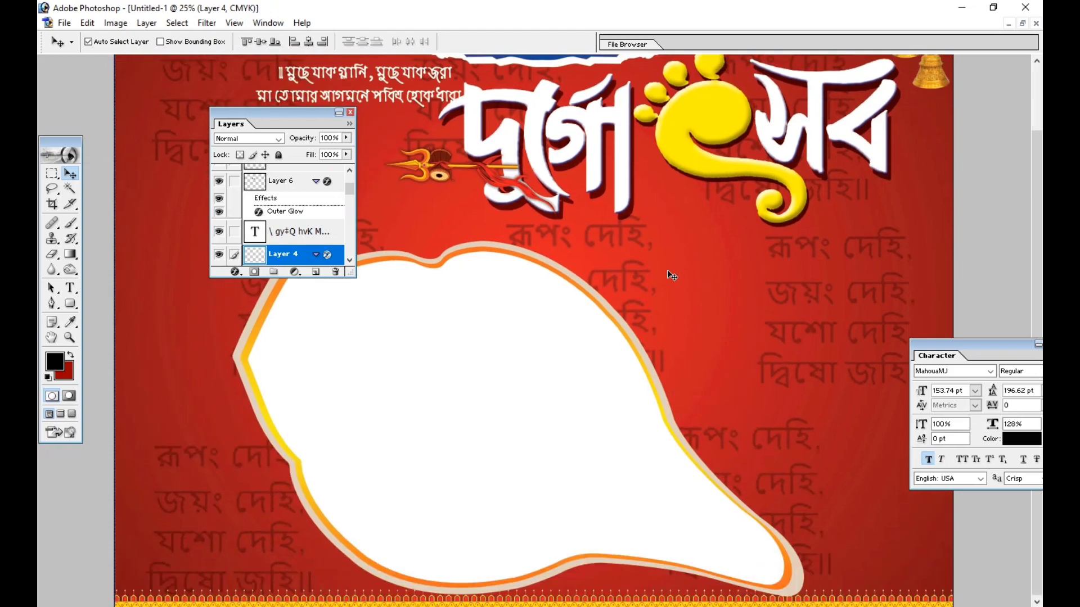
drag(501, 429, 500, 409)
key(Right)
key(Right)
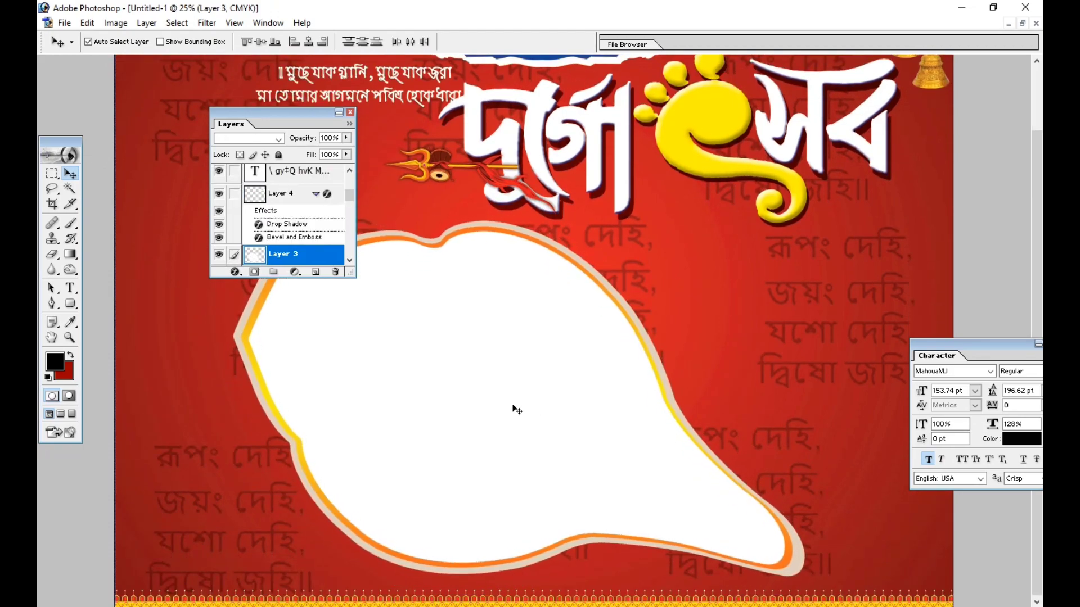
key(Down)
key(Down)
key(Down)
key(Down)
key(Down)
key(Left)
key(Left)
key(Left)
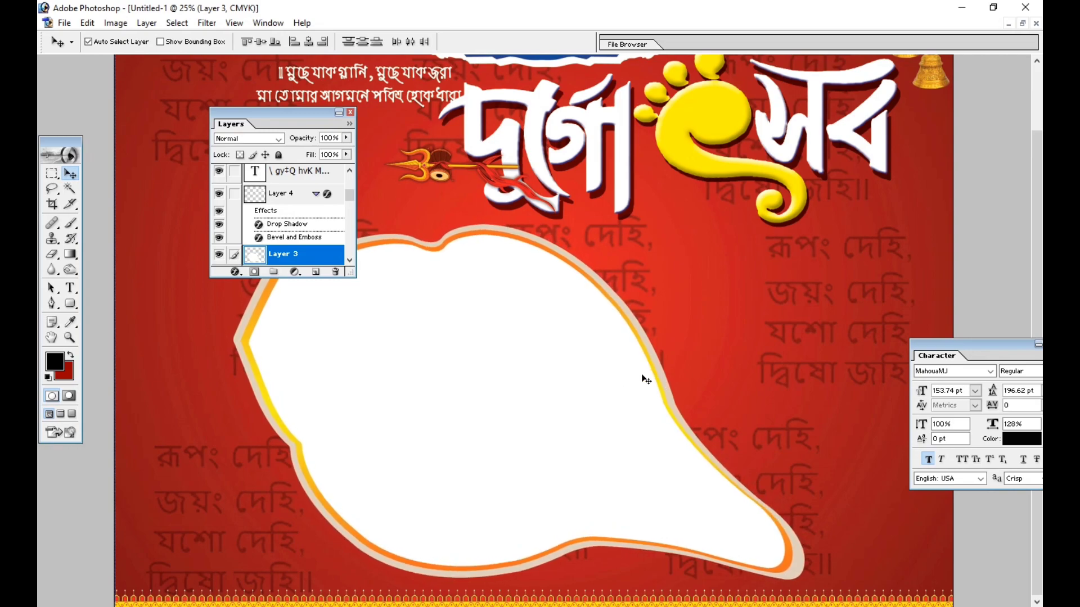
Move the trident beneath the title so it meets the curled tail of the yellow footprint letter.
scroll(635, 343, up, 3)
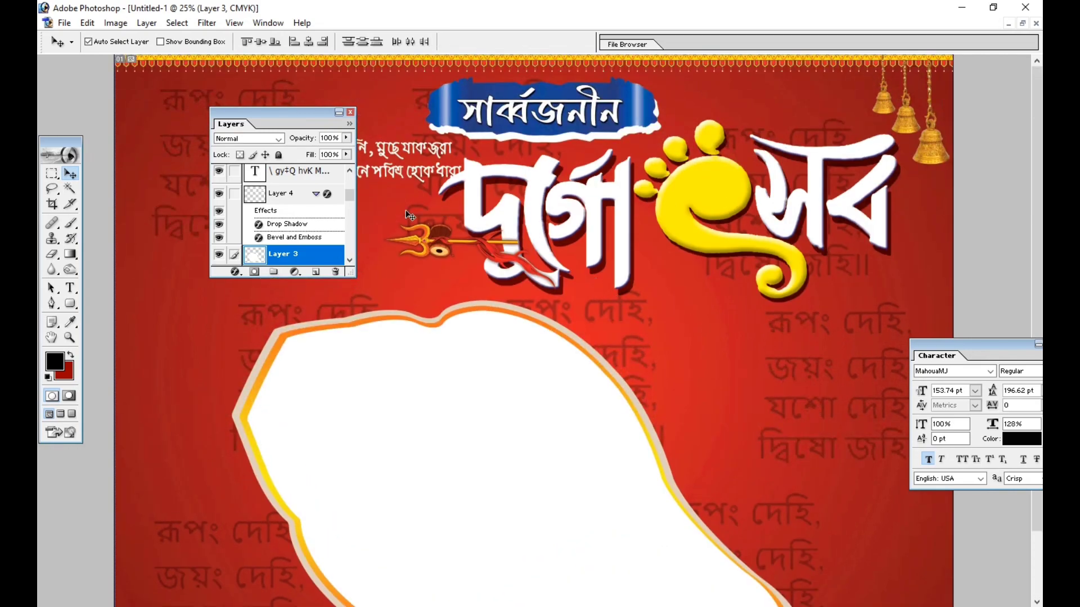
drag(429, 239, 763, 317)
key(ctrl+z)
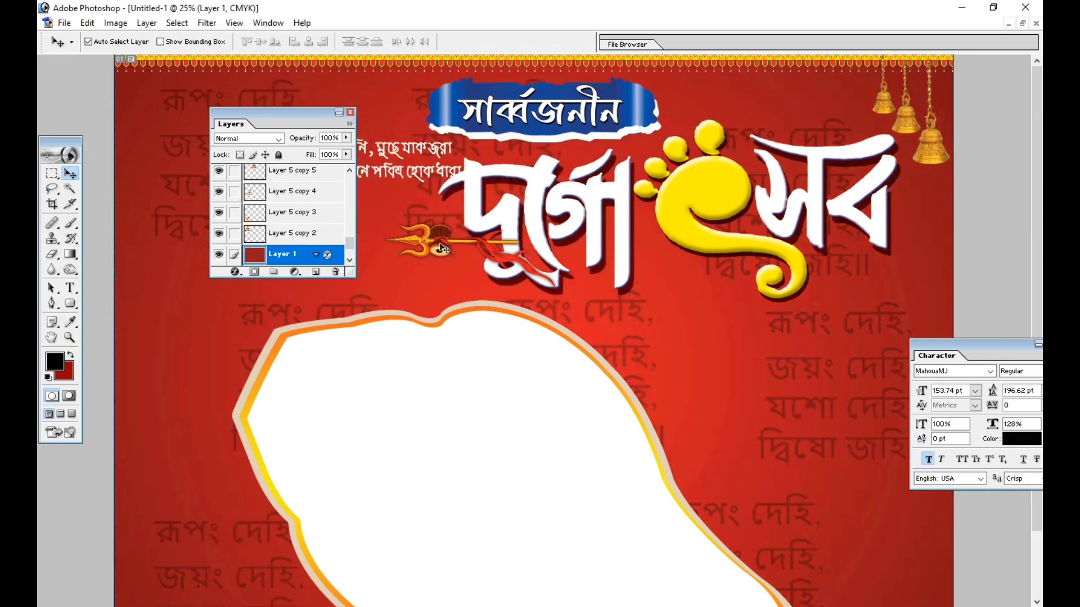
click(440, 243)
drag(439, 256, 645, 297)
mouse_move(685, 288)
mouse_down()
mouse_move(672, 285)
mouse_move(702, 294)
mouse_up()
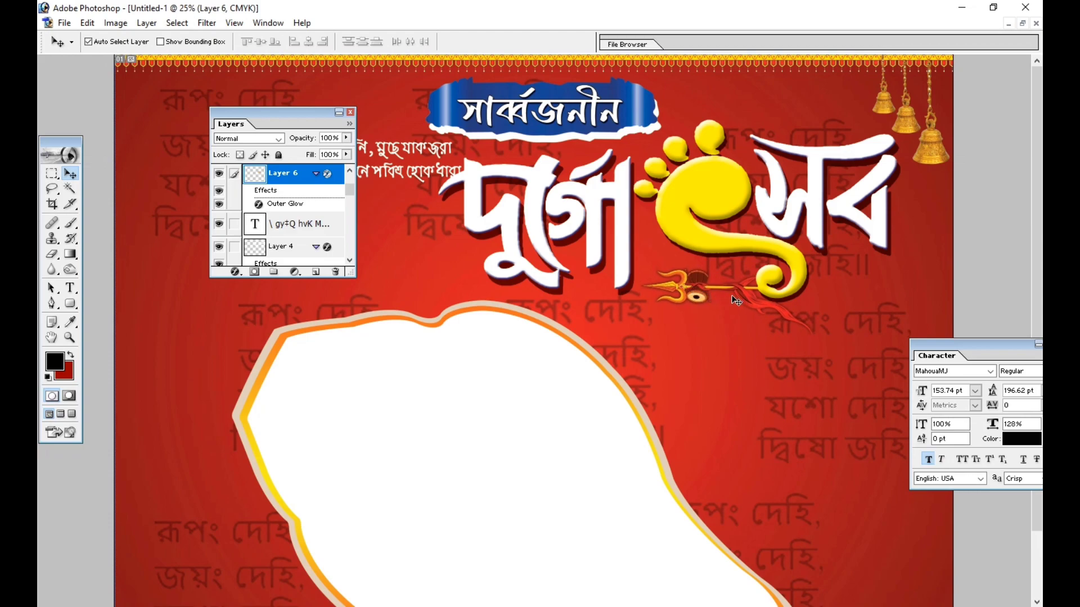
Place the two-line tagline between the blue strip and the bells, scale it down slightly and nudge it lower.
drag(397, 149, 800, 85)
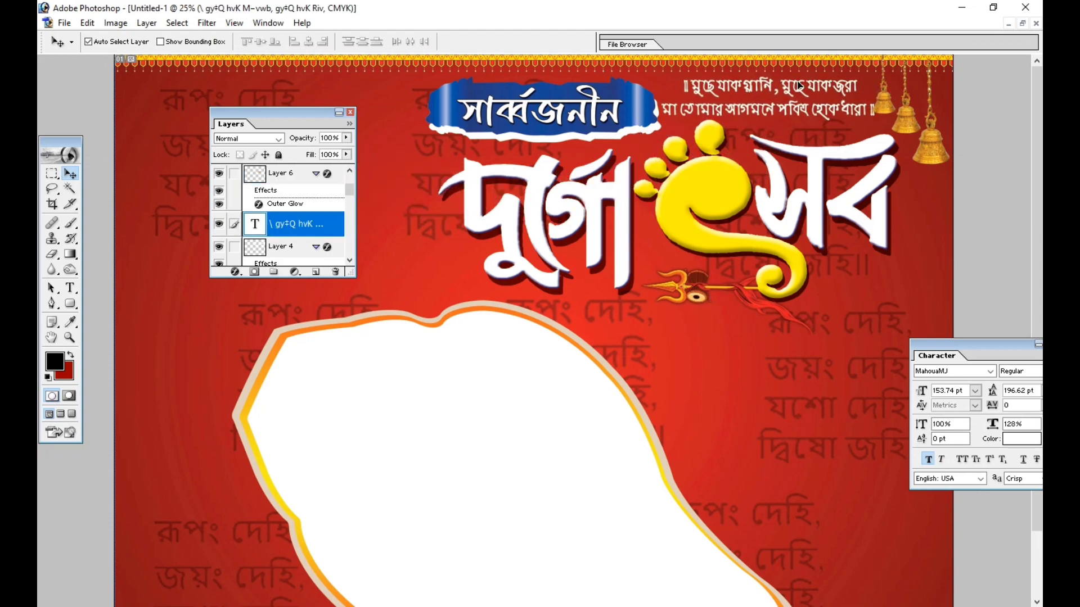
key(ctrl+t)
drag(874, 96, 865, 97)
drag(784, 77, 787, 80)
key(Return)
key(Down)
key(Down)
key(Down)
key(Down)
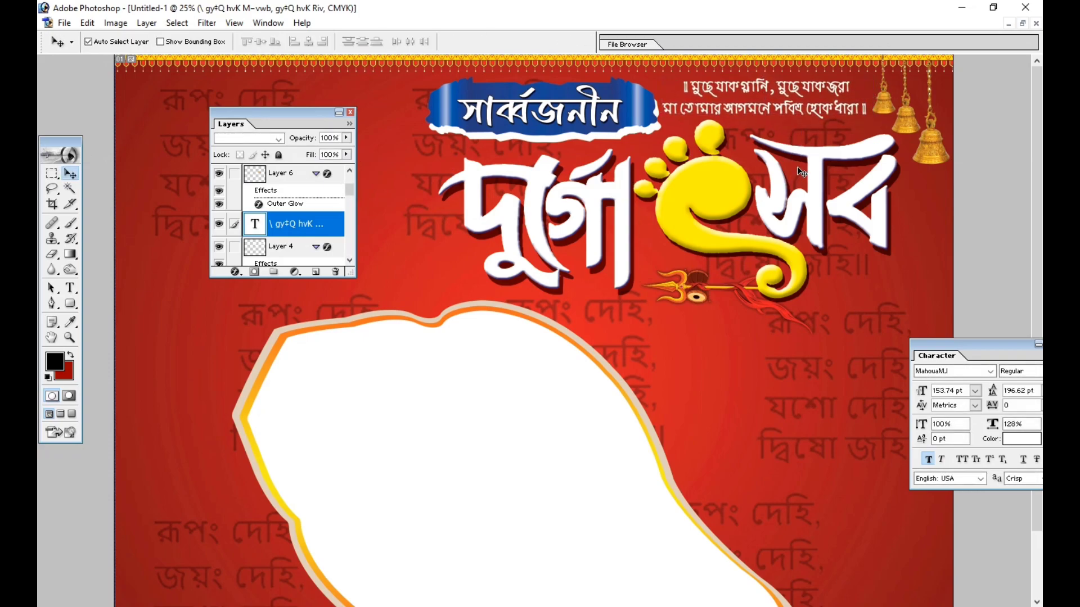
Add a Multiply drop shadow with a 120° angle, 5 px distance and 5 px size to the tagline text.
key(ctrl+plus)
key(ctrl+plus)
drag(619, 311, 528, 448)
drag(737, 318, 488, 465)
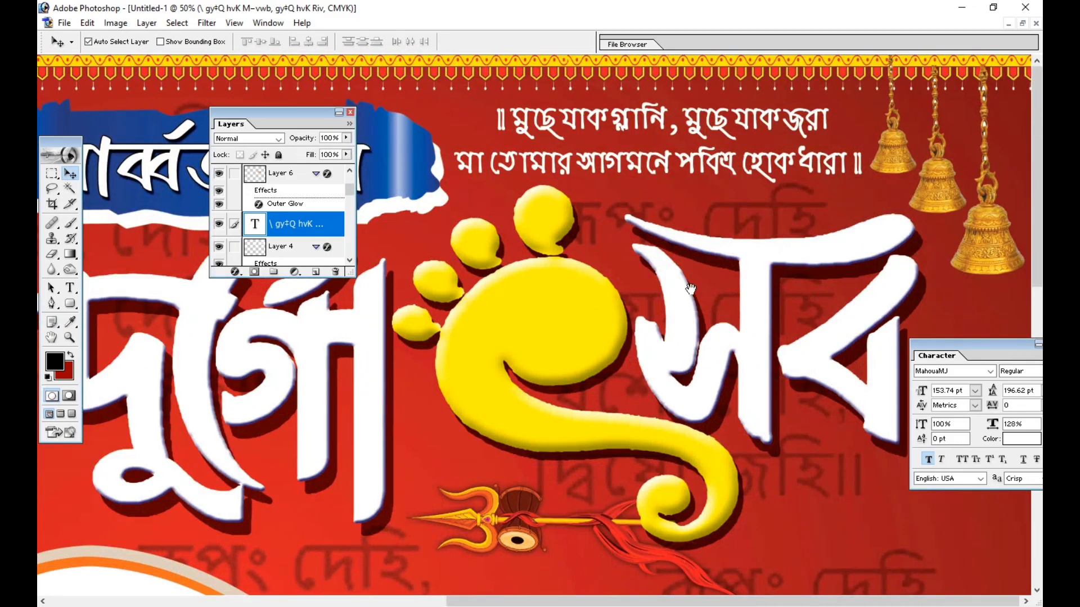
click(235, 272)
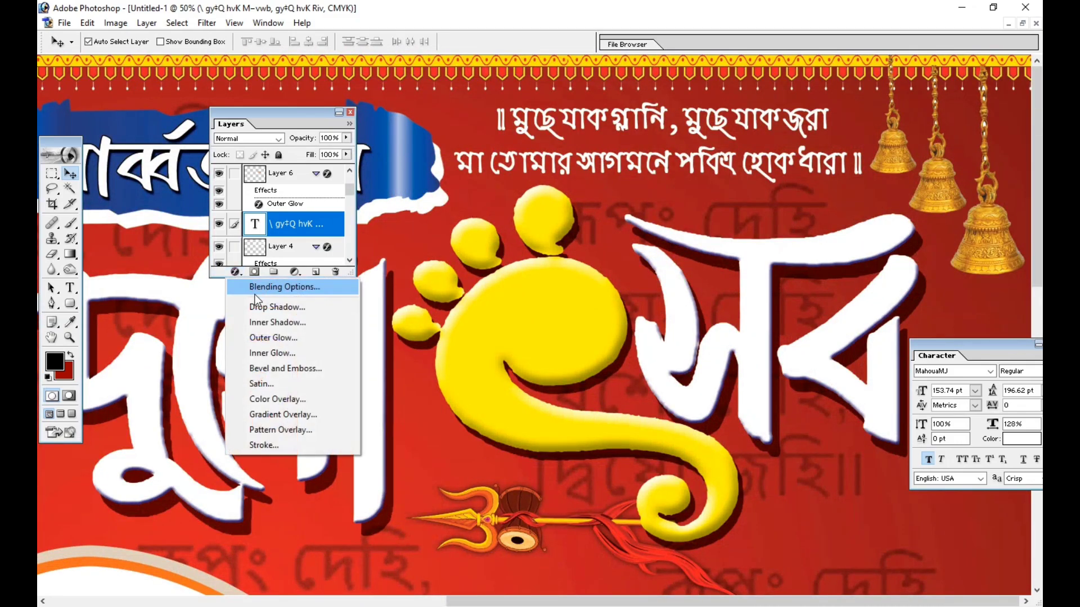
click(275, 302)
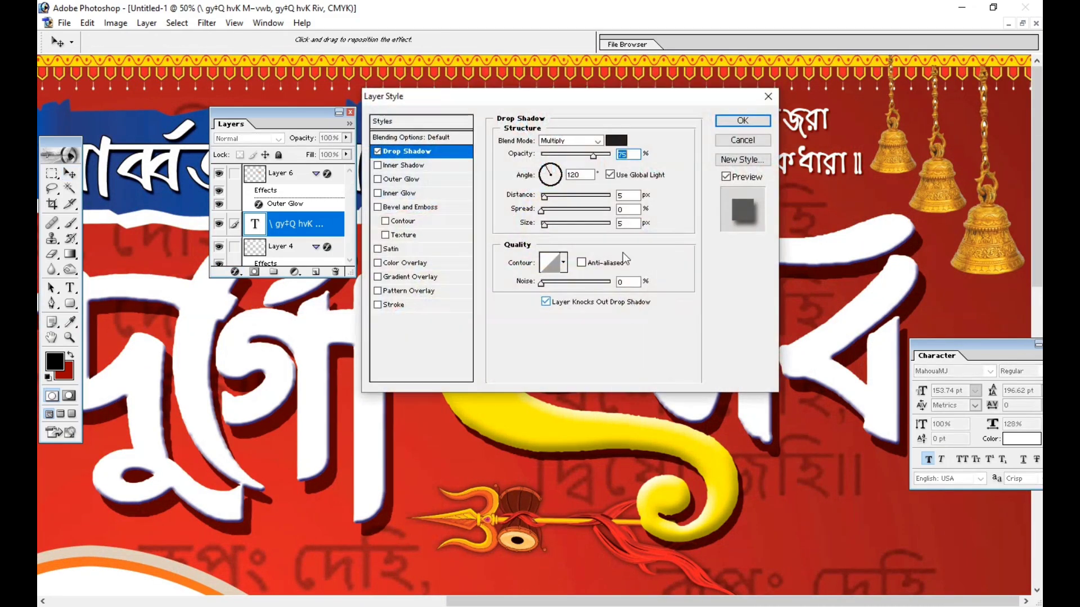
drag(579, 98, 663, 300)
key(Return)
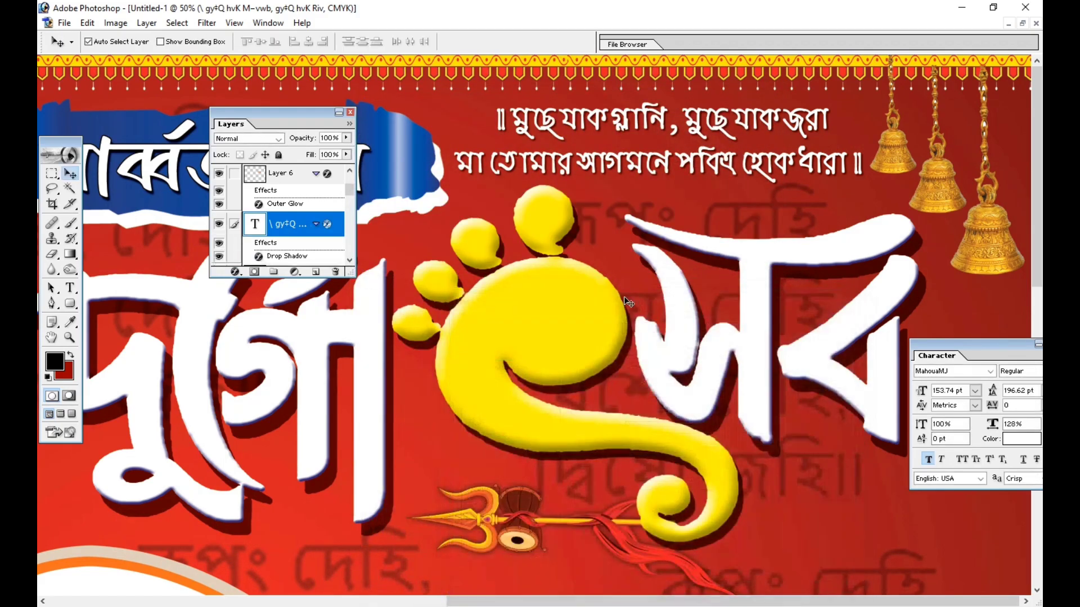
key(ctrl+minus)
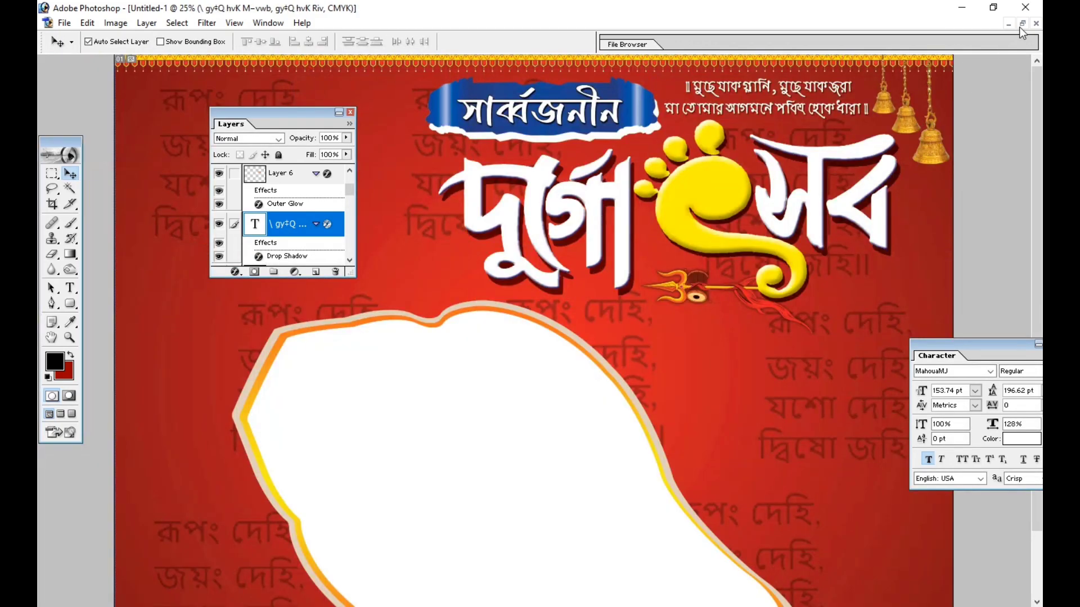
In Untitled-1.tif, hide the white সার্ব্বজনীন text and the white orange-outlined frame covering the other elements.
click(1022, 23)
click(138, 352)
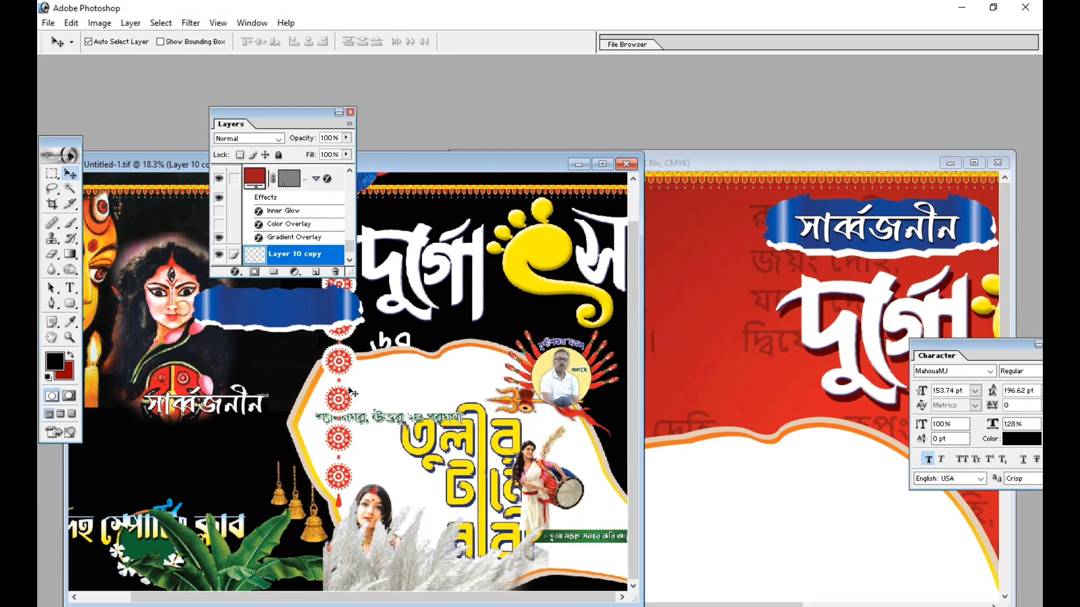
click(190, 405)
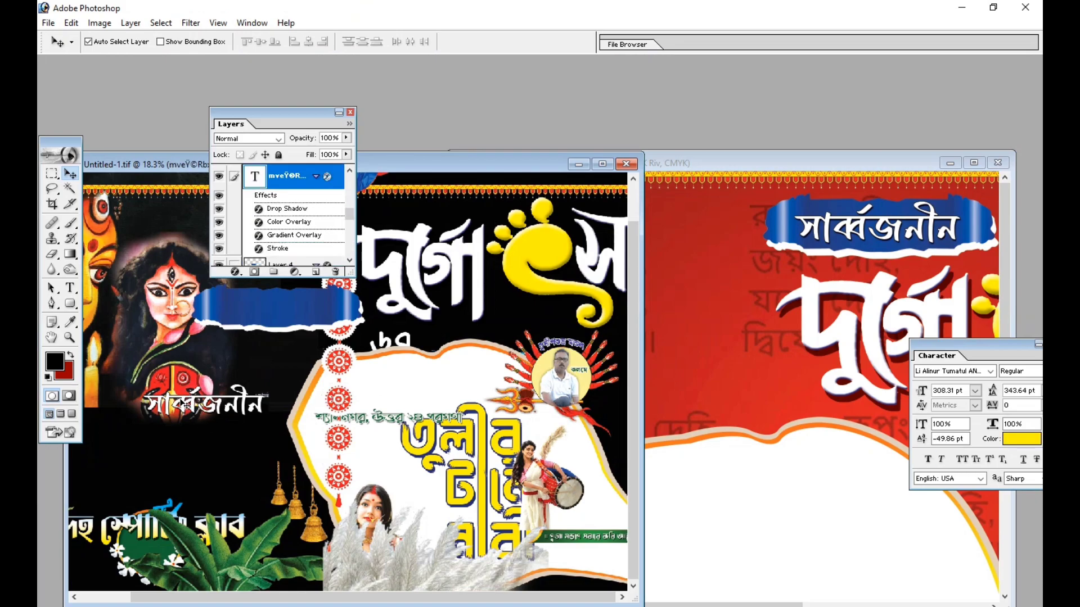
click(214, 185)
click(387, 392)
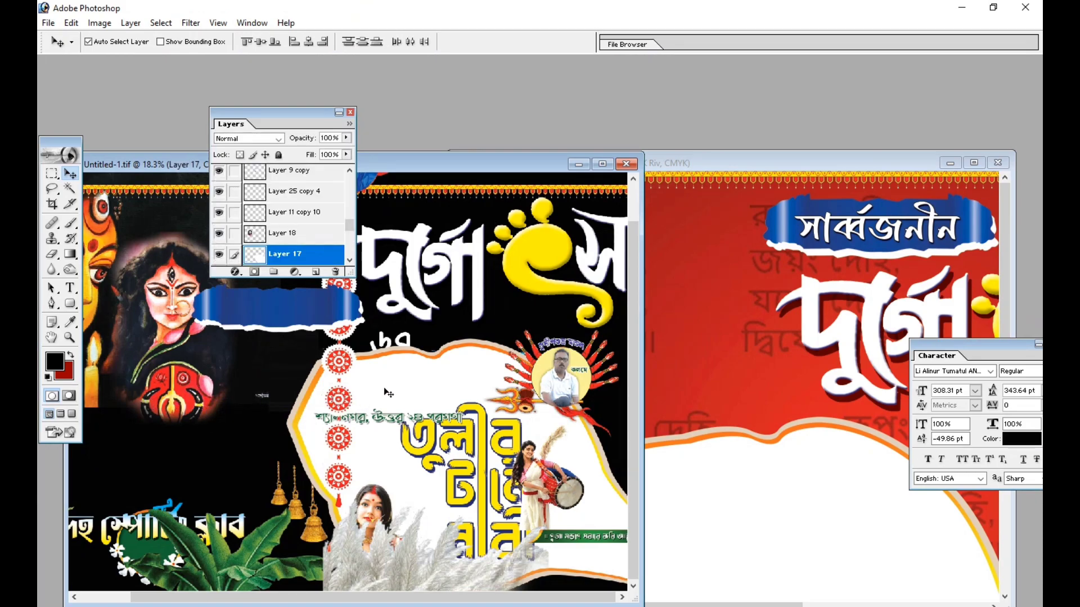
click(219, 255)
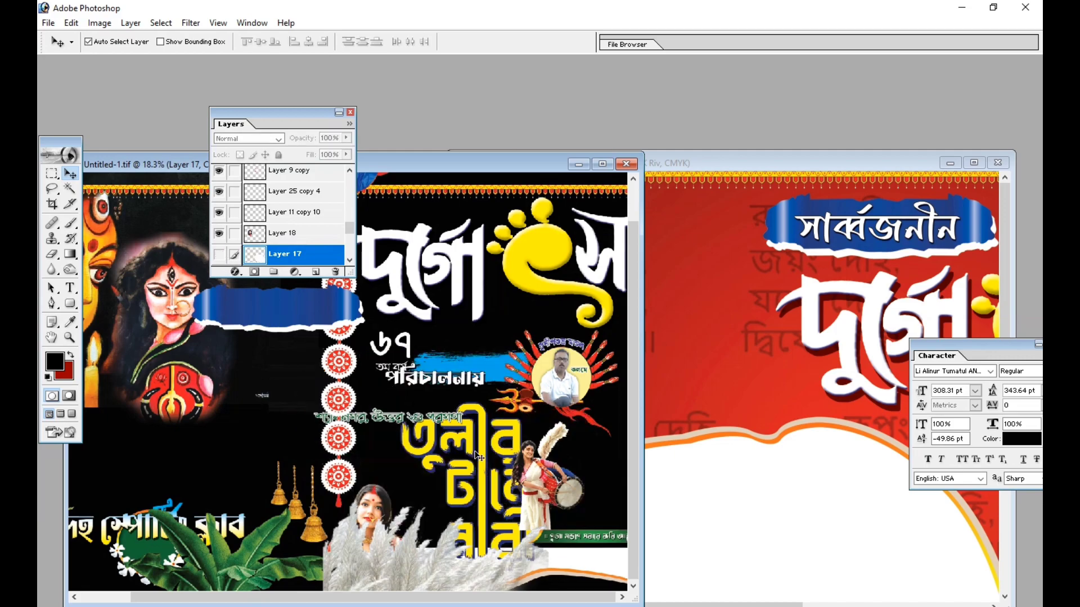
Copy the stacked yellow তুলীর টানে নারী lettering and the vertical red-and-white rosette strip into the red banner.
drag(464, 440, 737, 247)
click(348, 373)
drag(348, 372, 684, 299)
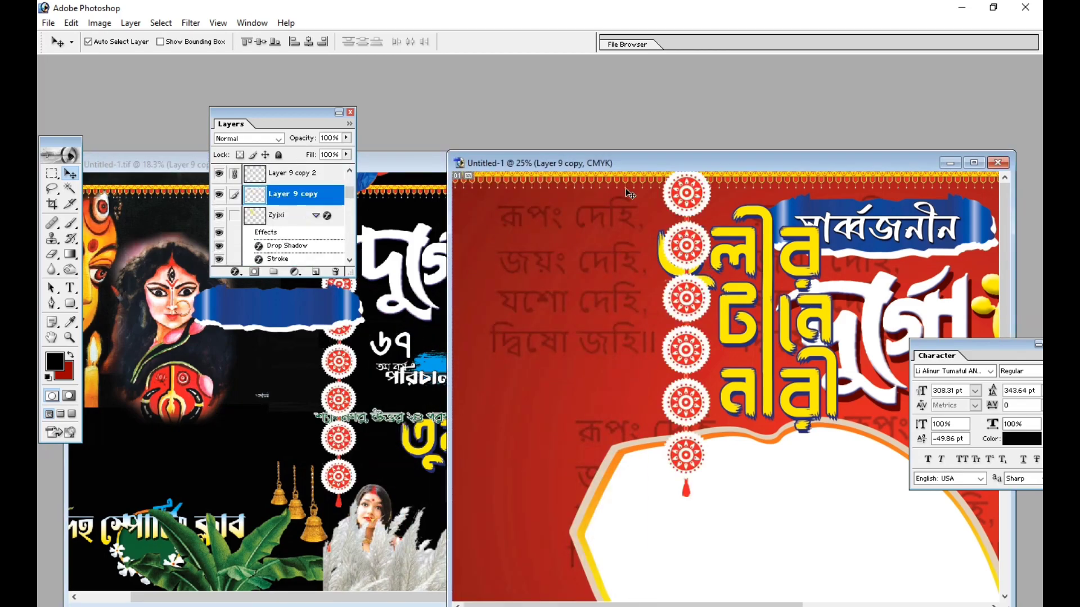
Place the rosette strip along the banner's left edge just below the golden border, fine-tuning it with small nudges.
double_click(611, 158)
drag(252, 124, 477, 101)
drag(352, 80, 149, 98)
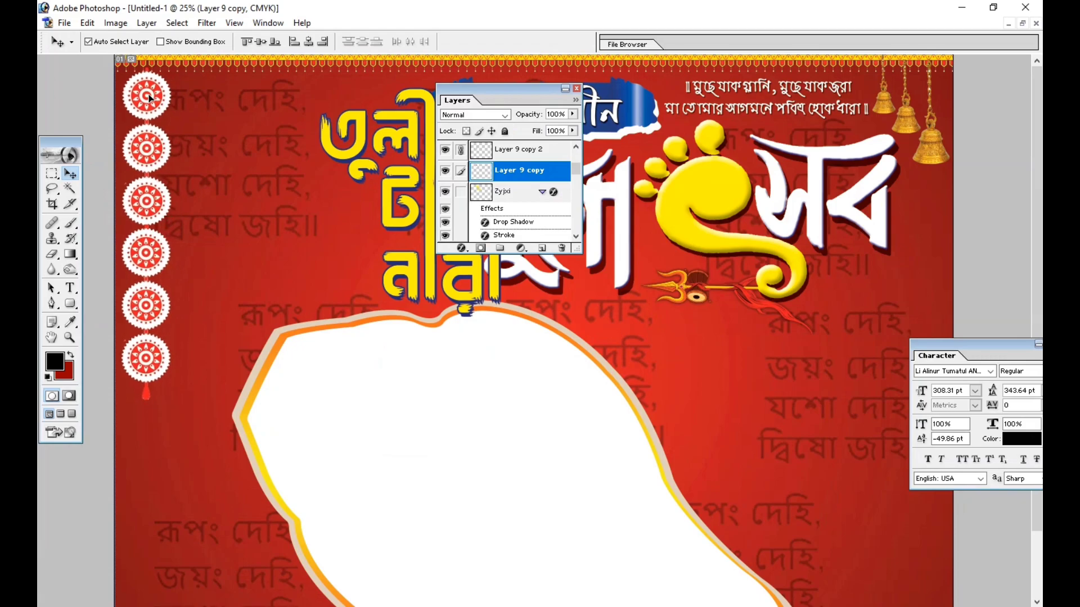
key(Right)
key(Up)
key(Up)
key(Up)
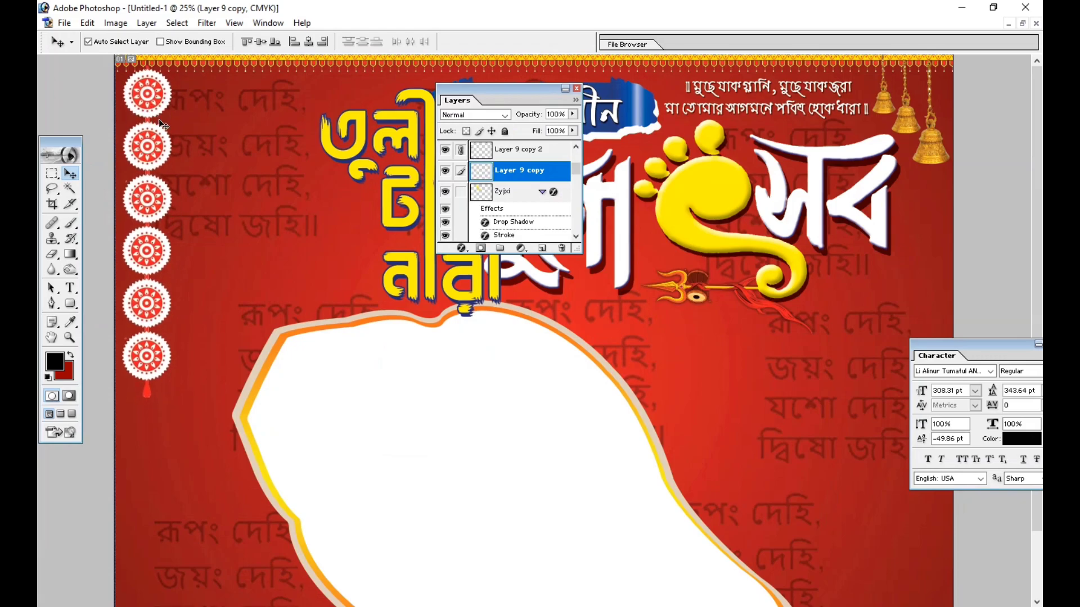
Place the stacked yellow lettering between the rosette strip and the title, and shift the white title lettering slightly right.
drag(460, 89, 685, 84)
drag(430, 115, 365, 101)
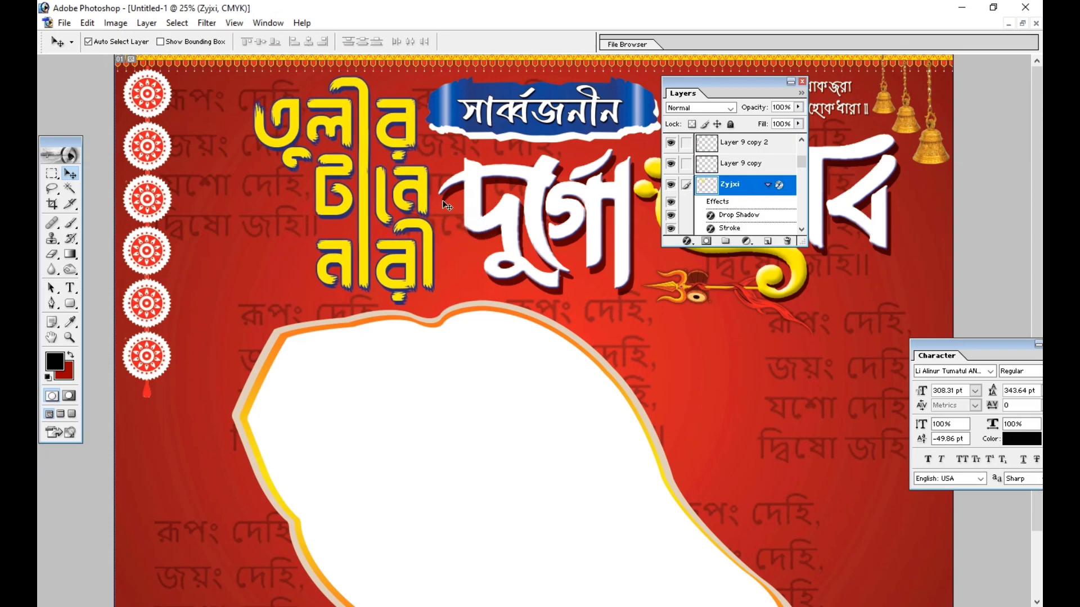
click(471, 181)
key(Right)
key(Right)
key(Right)
key(Right)
key(Right)
key(Right)
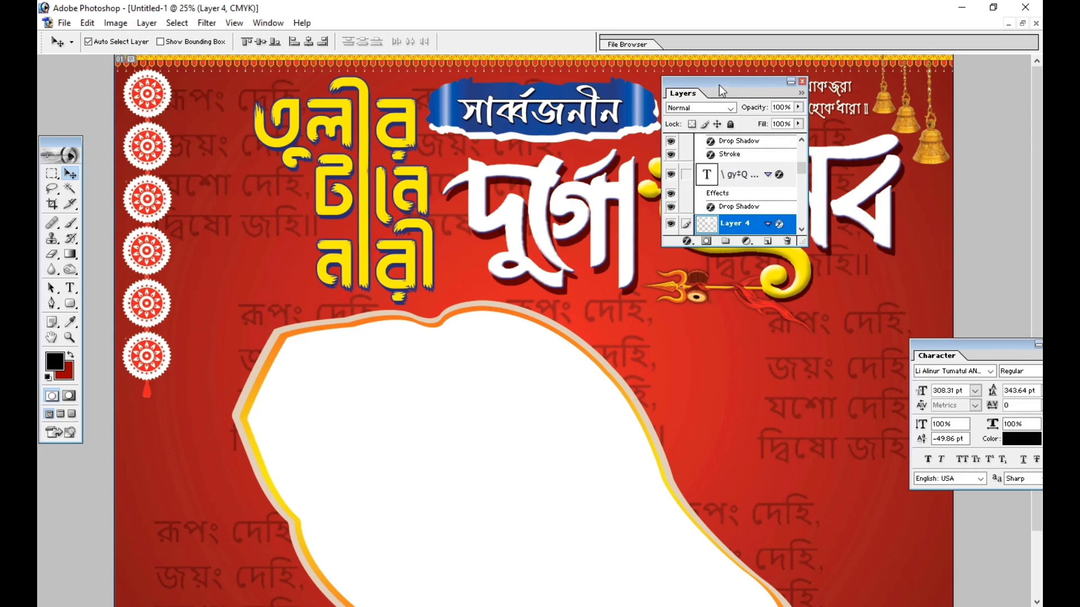
drag(718, 85, 342, 86)
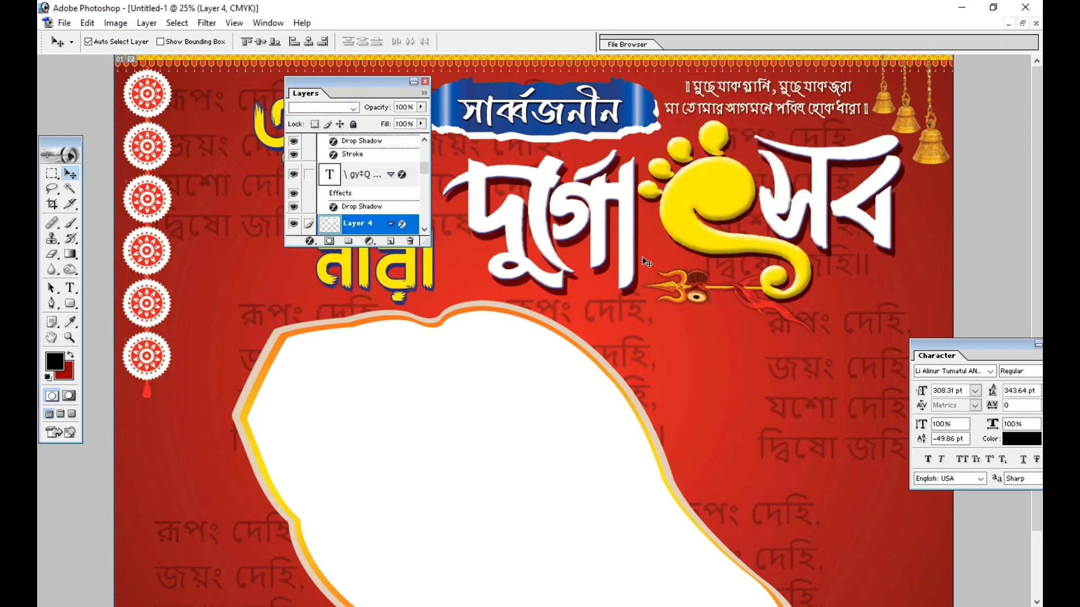
Nudge the blue strip and its সার্ব্বজনীন text slightly down and right above the title.
click(699, 259)
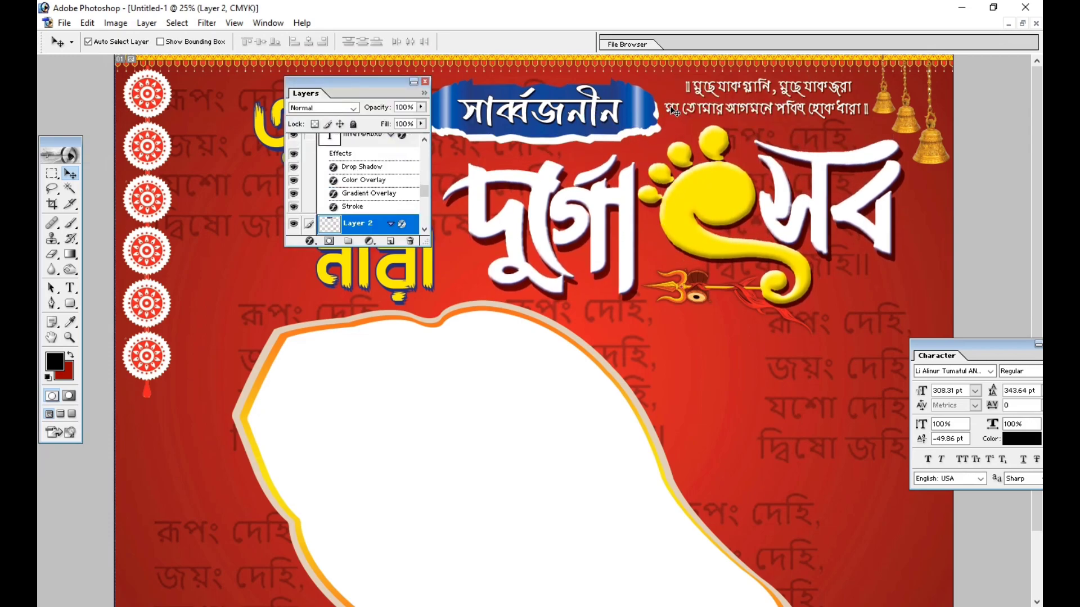
shift+click(615, 119)
key(Down)
key(Down)
key(Down)
key(Down)
key(Right)
key(Right)
key(Right)
key(Right)
key(shift+Left)
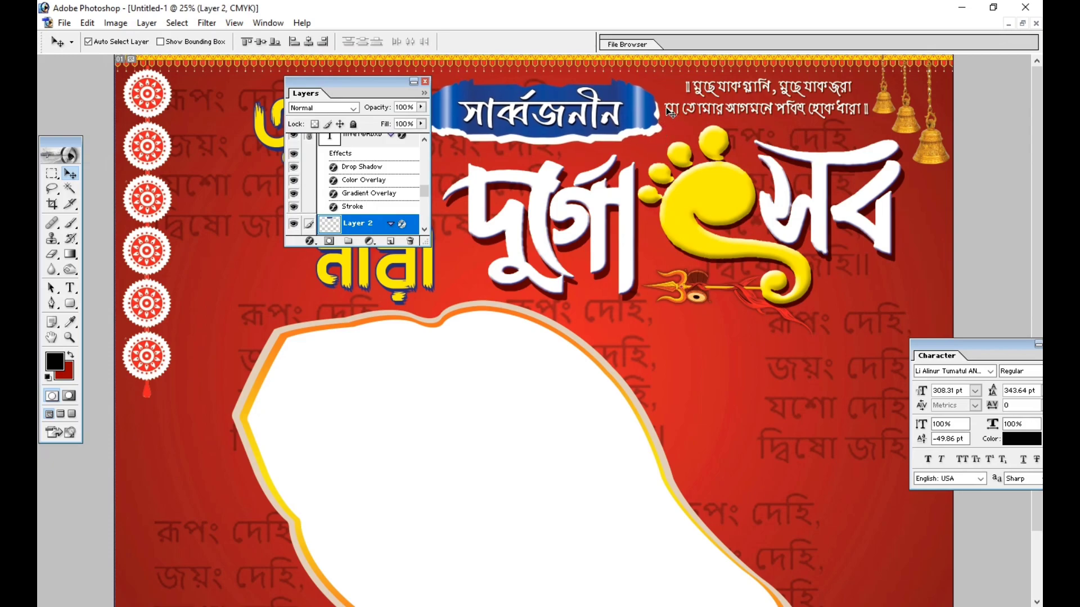
Nudge the two-line tagline slightly lower and left, and clear the Layers panel off the artwork.
click(667, 109)
key(shift+Down)
key(shift+Down)
key(shift+Left)
key(Up)
key(Up)
key(Up)
key(Up)
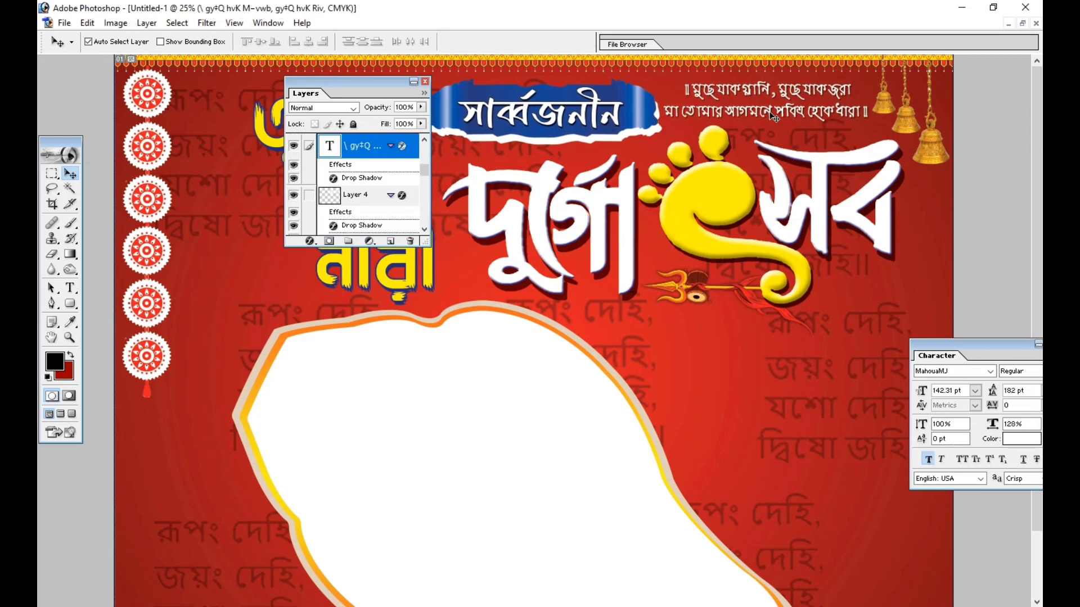
drag(966, 82, 983, 84)
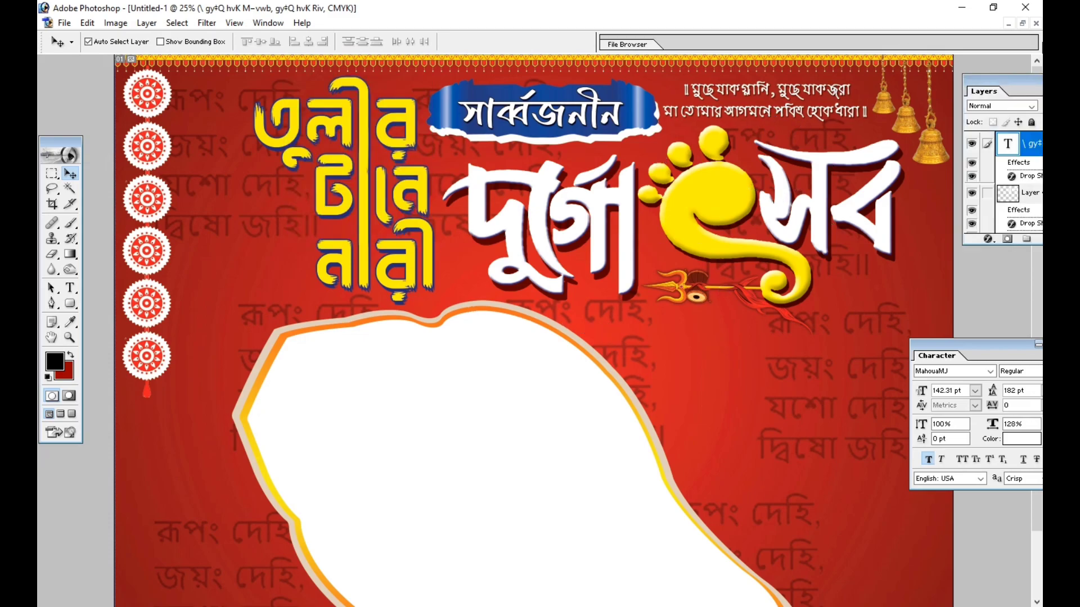
Copy the banana plant, the woman with the offering plate and the white kash grass from Untitled-1.tif into the banner.
click(1023, 24)
click(397, 298)
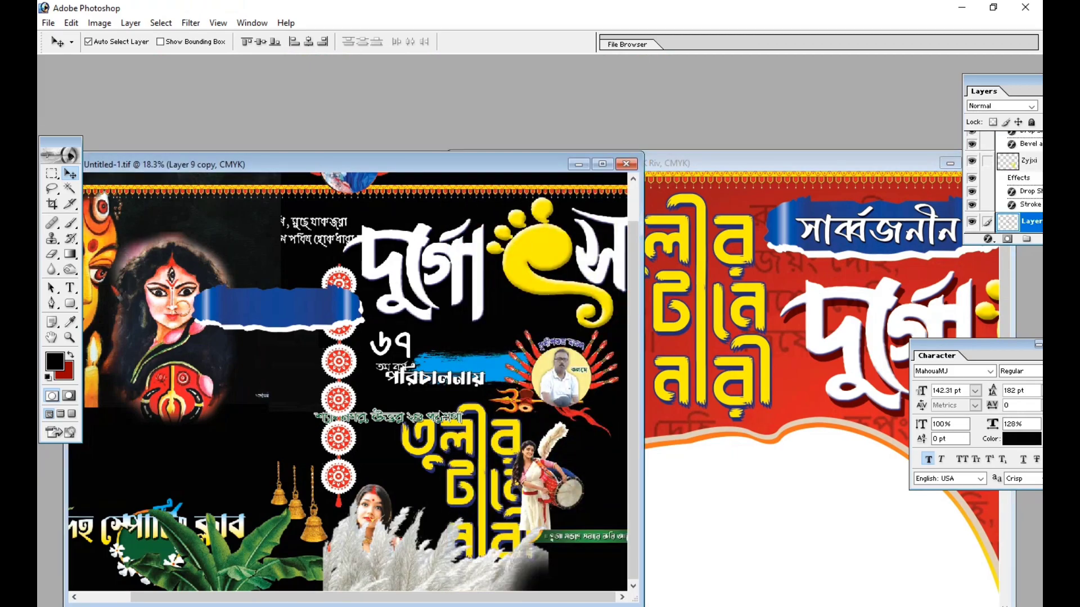
drag(225, 551, 669, 480)
click(264, 526)
drag(373, 515, 714, 457)
click(337, 529)
drag(336, 528, 683, 410)
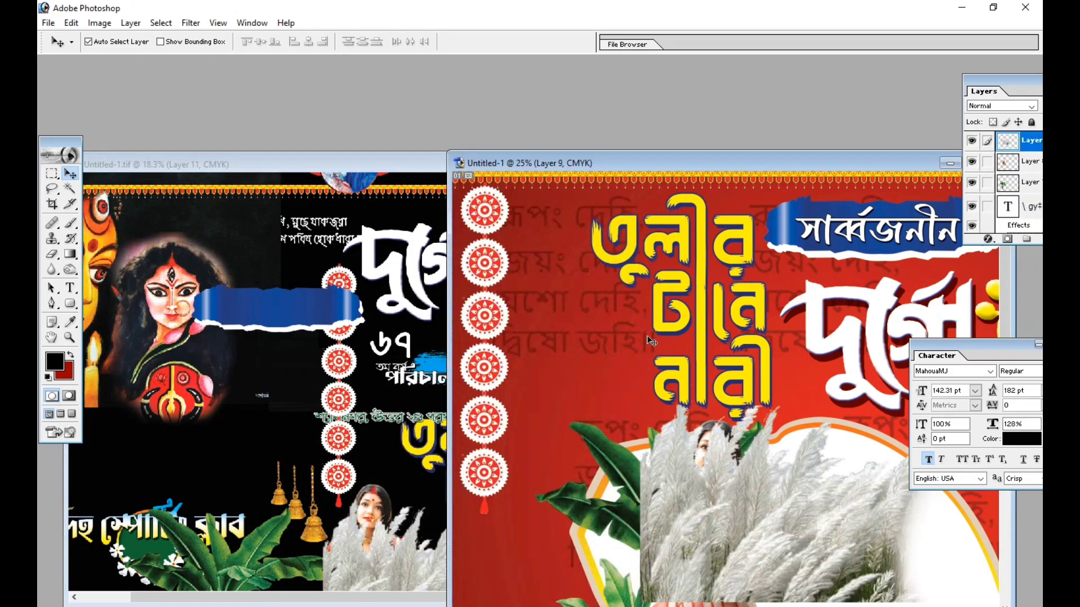
Place the kash grass in the banner's lower left area and send it behind the white frame.
double_click(618, 163)
drag(414, 418, 204, 539)
key(ctrl+bracketleft)
key(ctrl+bracketleft)
key(ctrl+bracketleft)
key(ctrl+bracketleft)
key(ctrl+bracketleft)
key(ctrl+bracketleft)
key(ctrl+bracketleft)
key(ctrl+bracketleft)
key(ctrl+bracketleft)
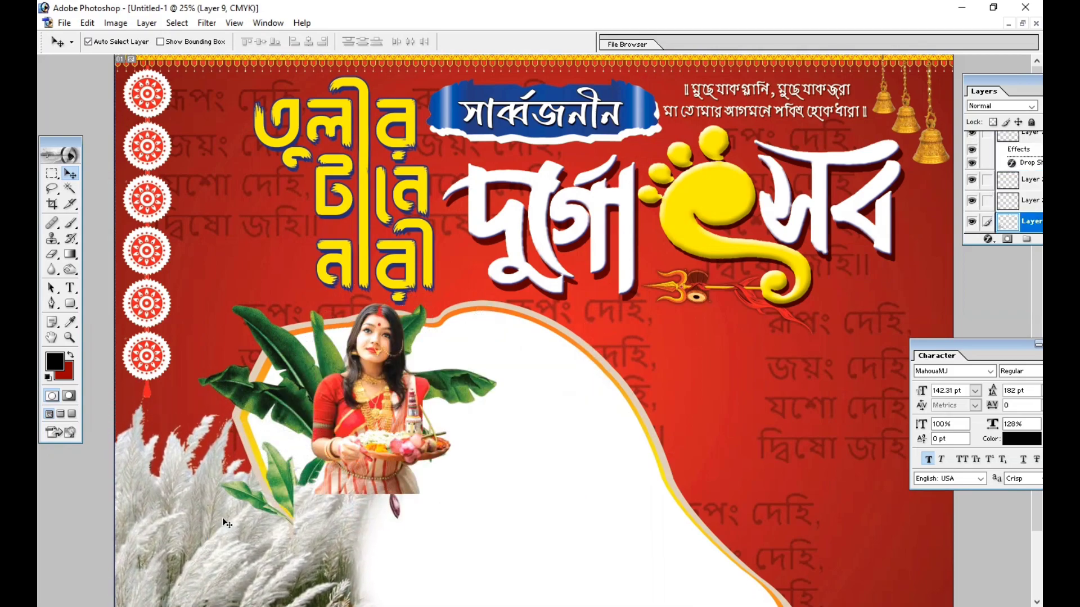
Place the banana plant at the left edge below the rosette strip and send it behind the white frame and kash grass.
drag(282, 489, 90, 505)
key(ctrl+bracketleft)
key(ctrl+bracketleft)
key(ctrl+bracketleft)
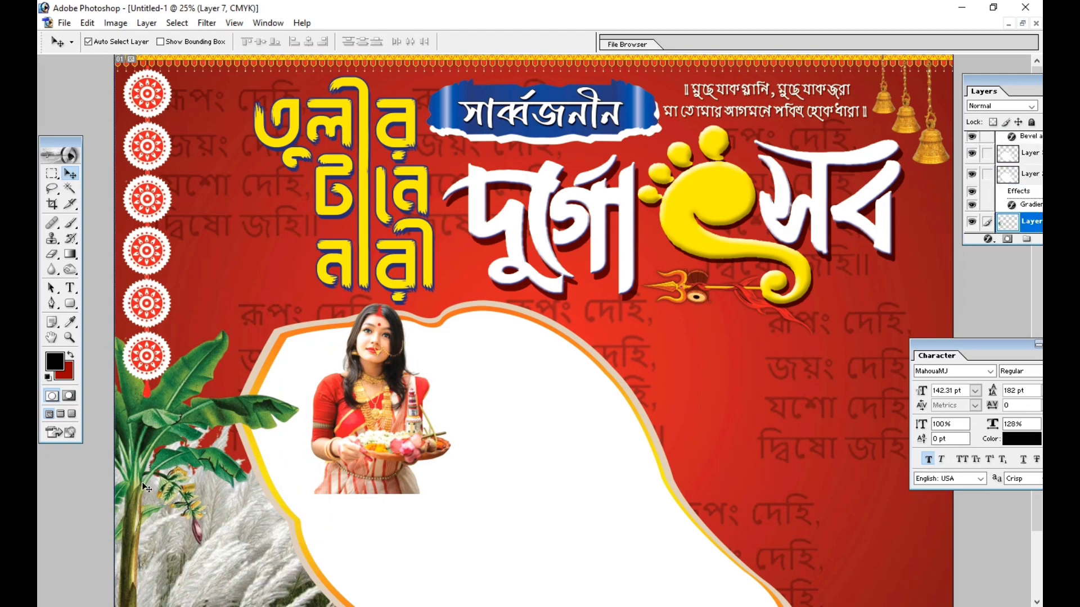
drag(194, 417, 181, 443)
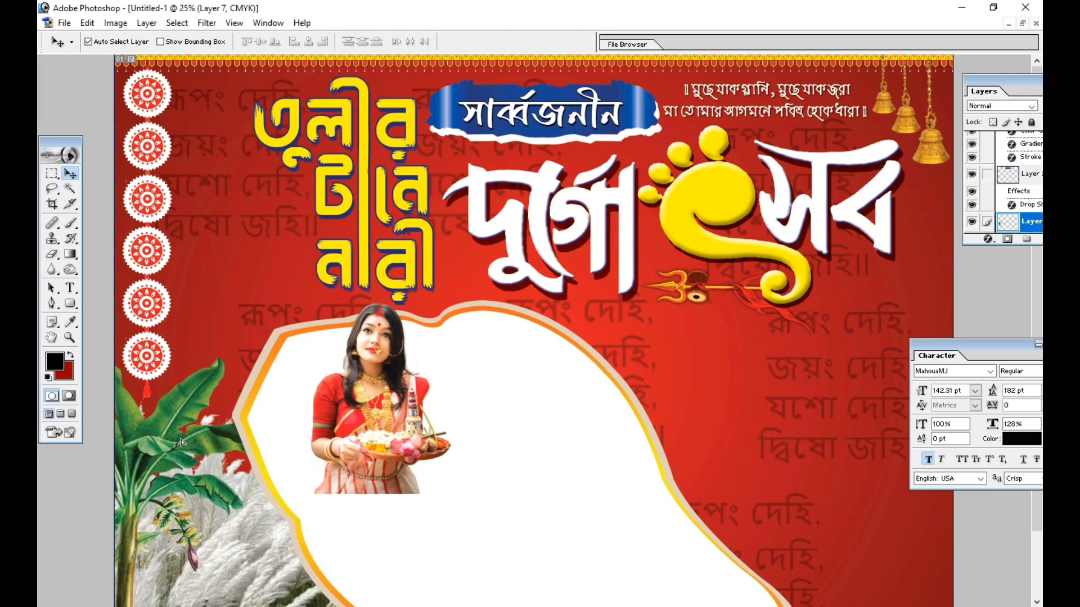
Place the woman with the offering plate in front of the banana plant, adjust her size slightly and nudge her left.
drag(368, 400, 184, 507)
key(ctrl+t)
drag(265, 415, 275, 412)
drag(228, 458, 224, 457)
key(Return)
key(Left)
key(Left)
key(Left)
key(Left)
key(Left)
In Untitled-1.tif, hide the long rosette strip, the woman, the kash grass and the banana plant.
click(1022, 23)
click(342, 459)
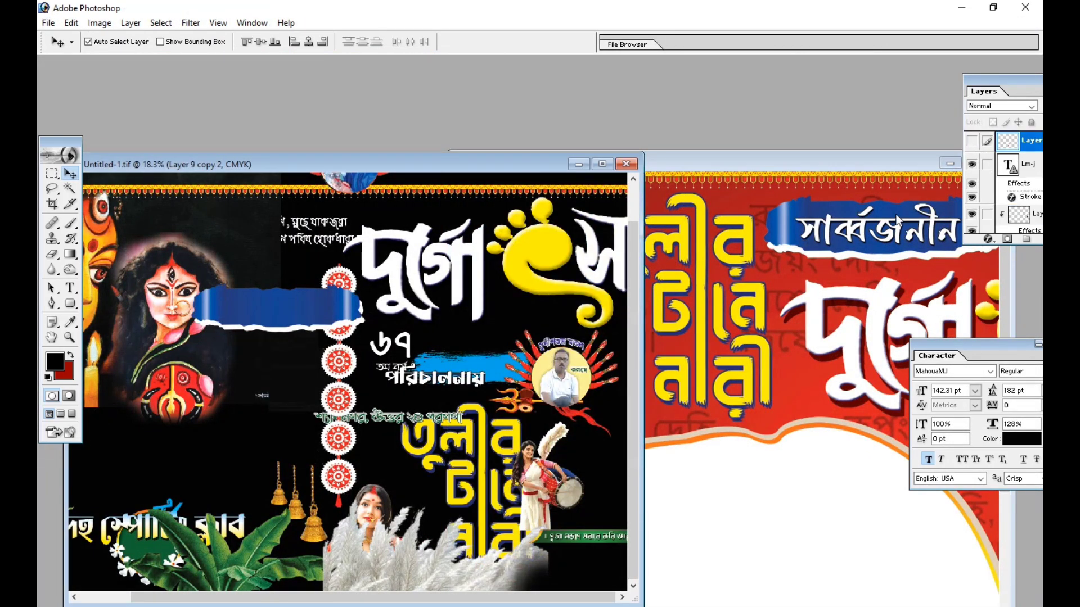
click(377, 508)
click(972, 219)
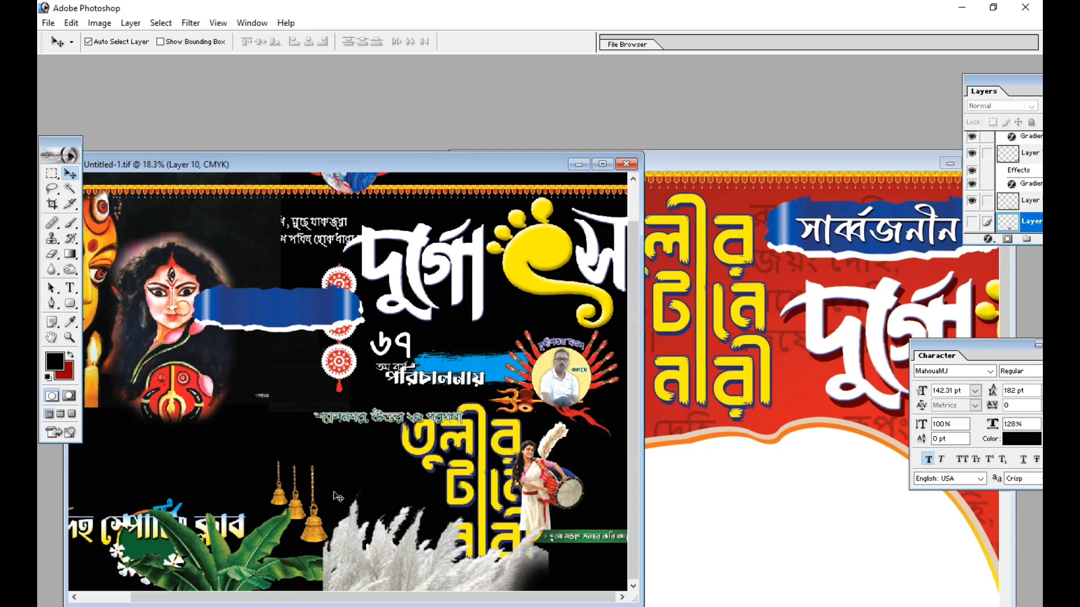
click(365, 545)
click(384, 575)
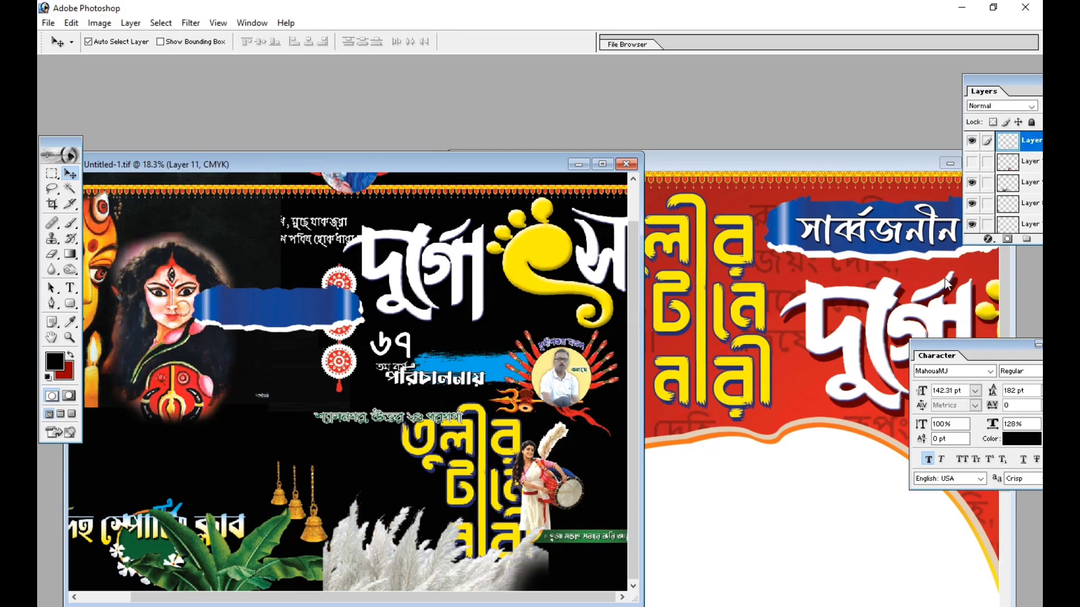
click(971, 140)
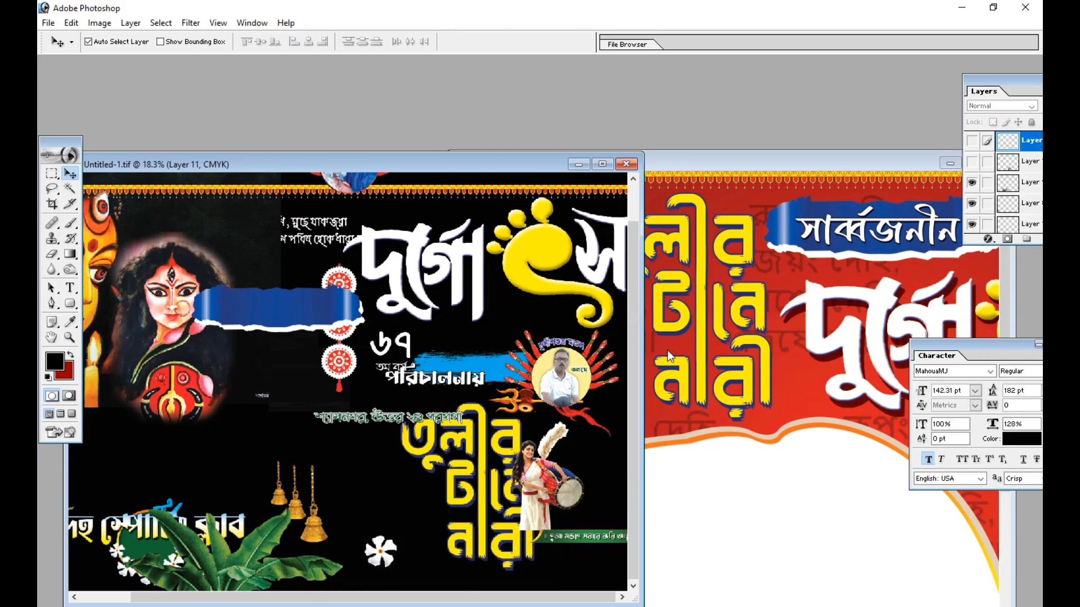
click(318, 530)
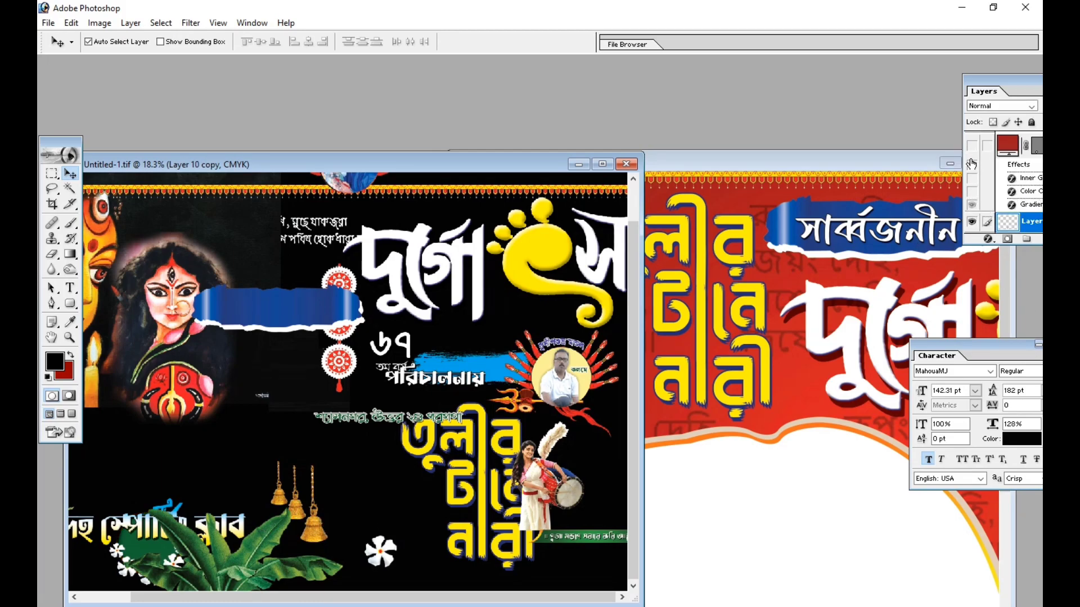
click(260, 564)
click(972, 141)
Copy the green circular badge with white flowers and the ৬৭ তম বর্ষ text into the banner.
drag(152, 549, 842, 380)
click(394, 464)
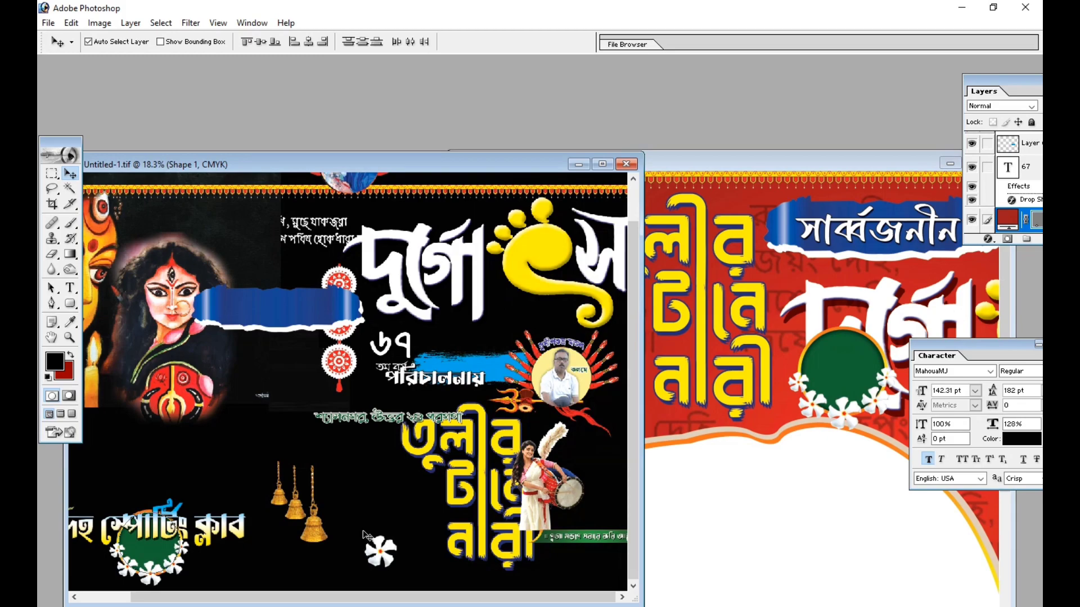
drag(389, 344, 797, 340)
double_click(816, 163)
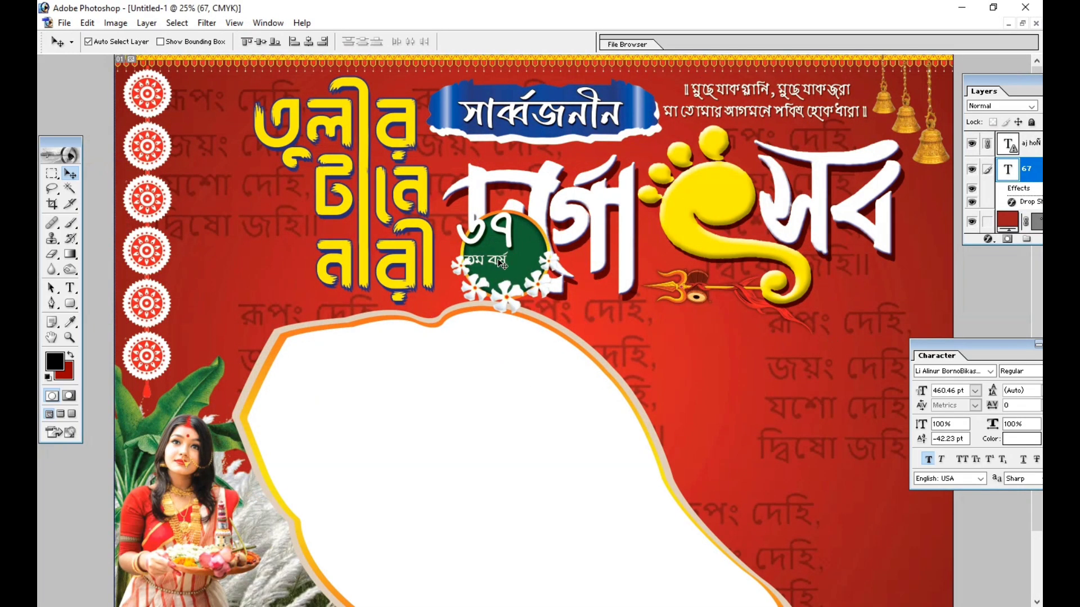
Place the green flower badge below the right end of the title and center the ৬৭ তম বর্ষ text on it.
drag(525, 261, 889, 320)
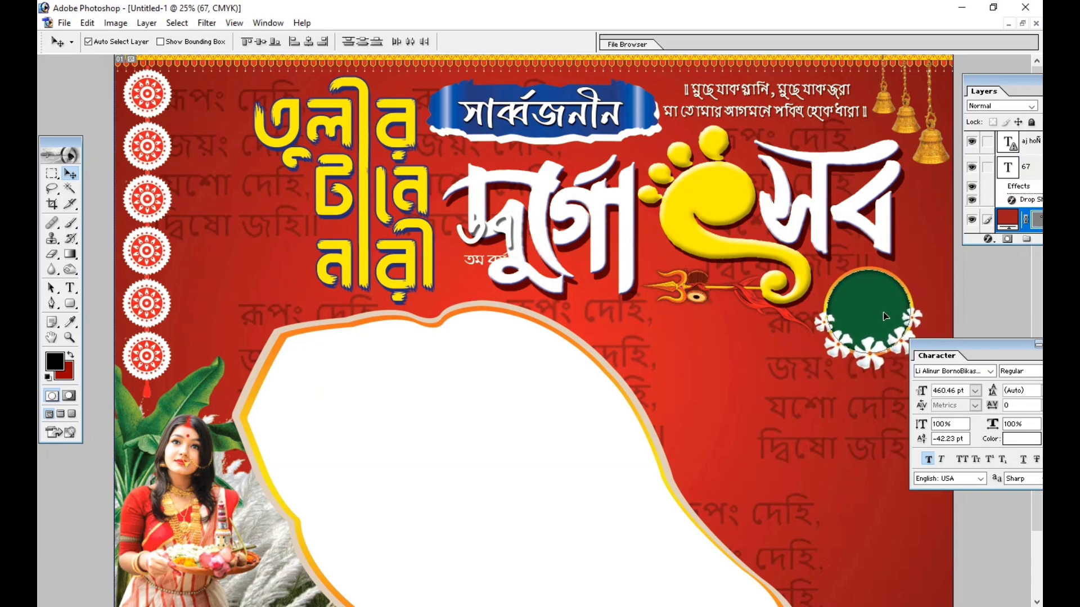
drag(935, 350, 996, 361)
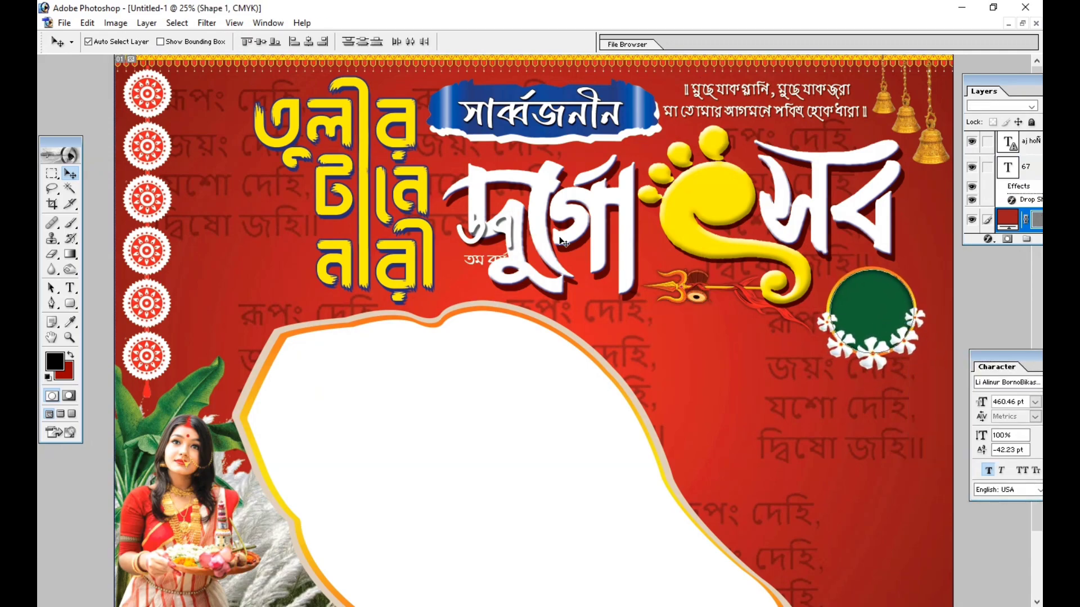
drag(487, 229, 875, 300)
key(Left)
key(Left)
key(Left)
key(Left)
key(Left)
key(Left)
key(Left)
key(Left)
key(Left)
key(Left)
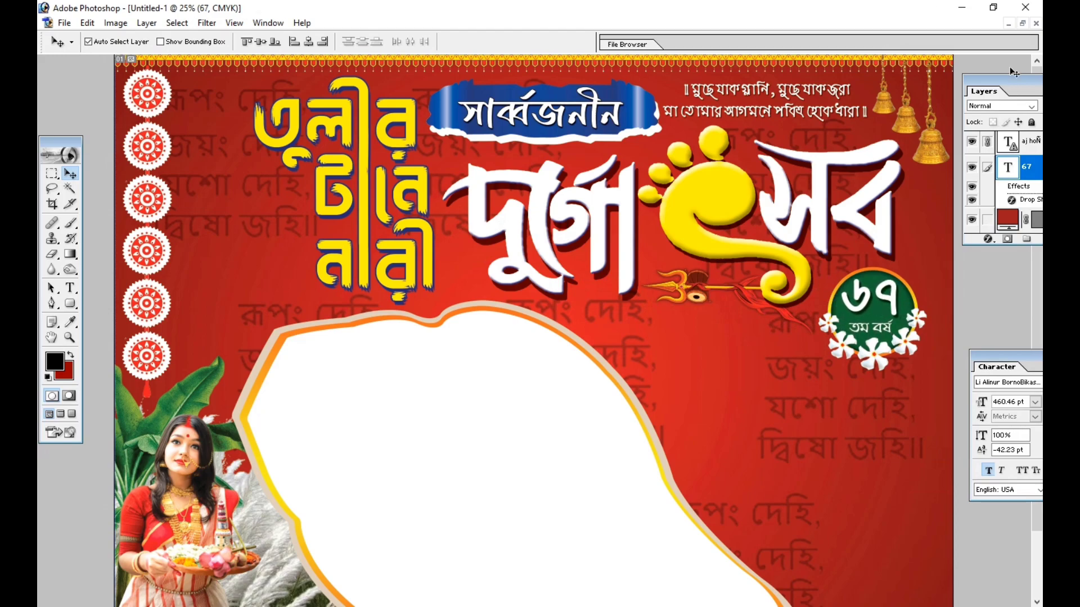
Hide the ৬৭ text in Untitled-1.tif and copy the blue brush stroke and the পরিচালনায় text over it into the banner.
click(1022, 23)
click(400, 342)
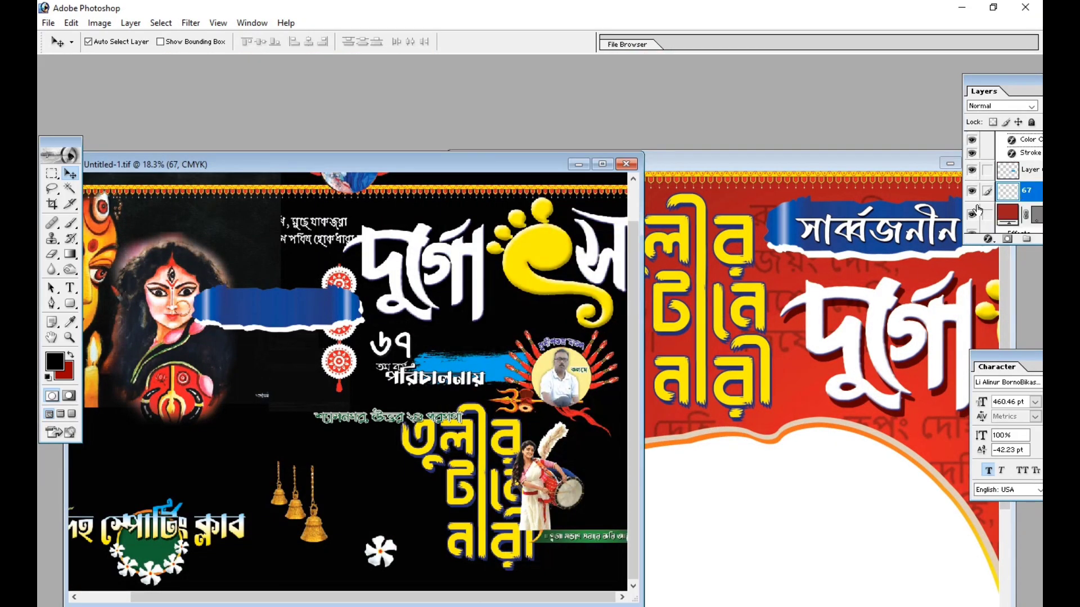
click(972, 192)
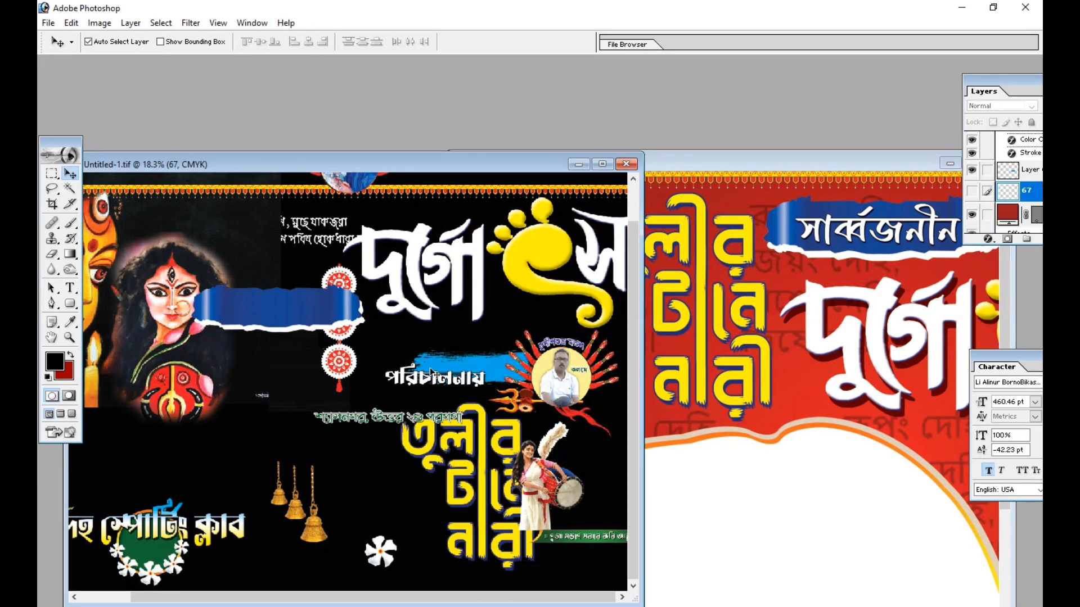
drag(432, 373, 784, 461)
click(422, 386)
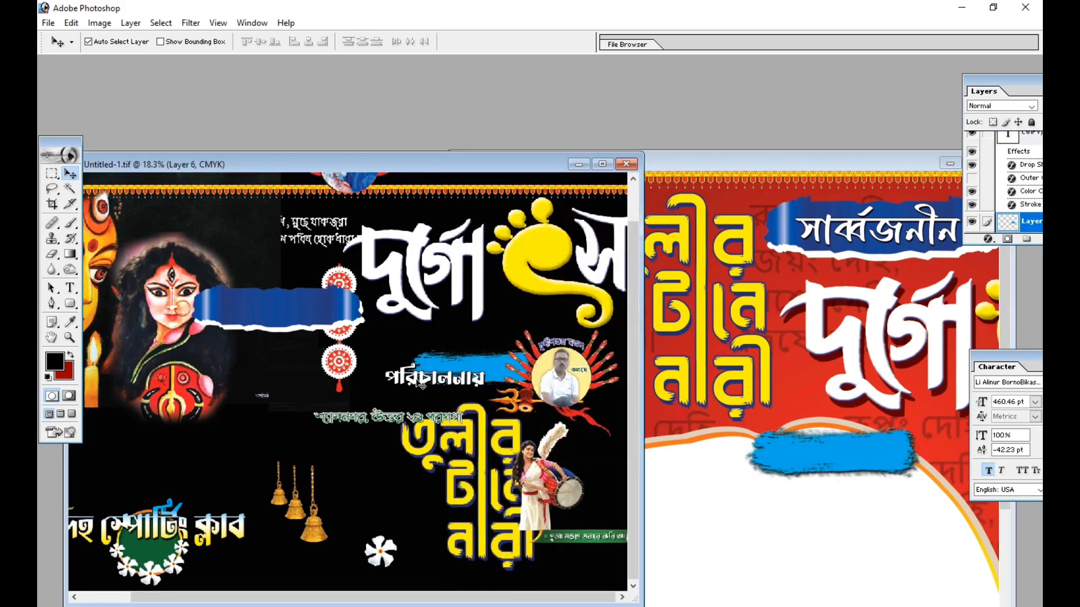
mouse_move(422, 385)
mouse_down()
mouse_move(651, 458)
mouse_move(820, 455)
mouse_up()
Copy the Durga painting into the banner, place it between the rosette strip and yellow lettering, and send it behind the white frame.
click(413, 419)
drag(157, 273, 661, 194)
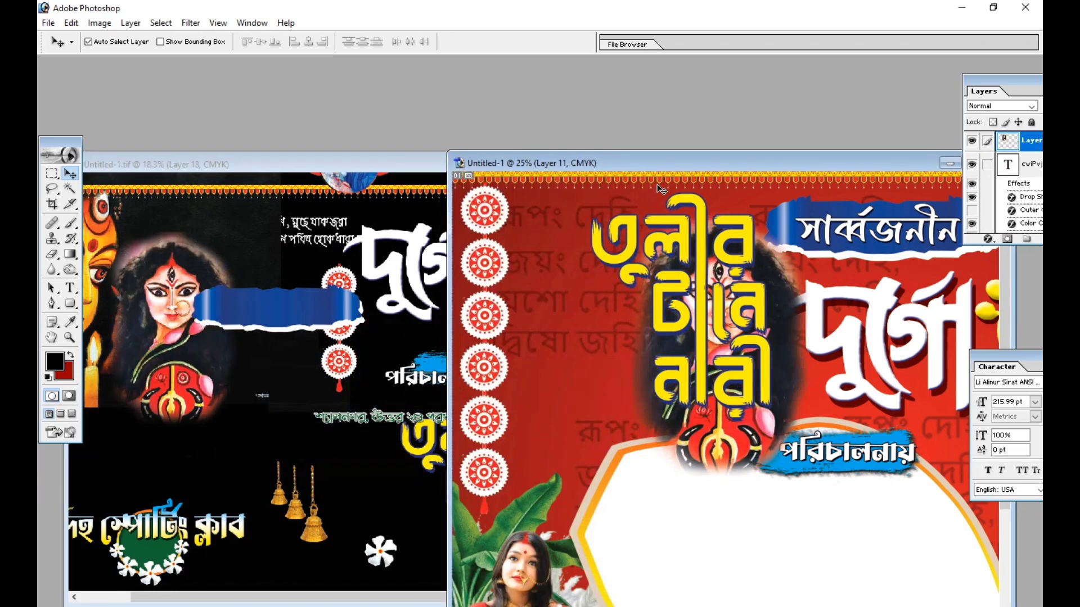
double_click(635, 163)
drag(433, 246, 290, 260)
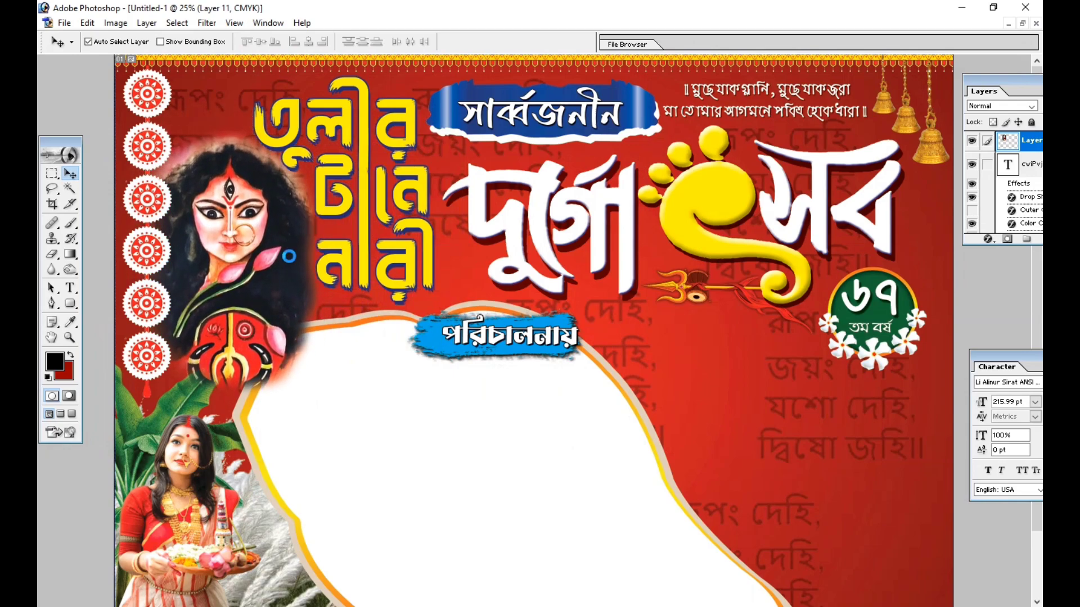
key(ctrl+[)
key(ctrl+[)
key(ctrl+[)
key(ctrl+[)
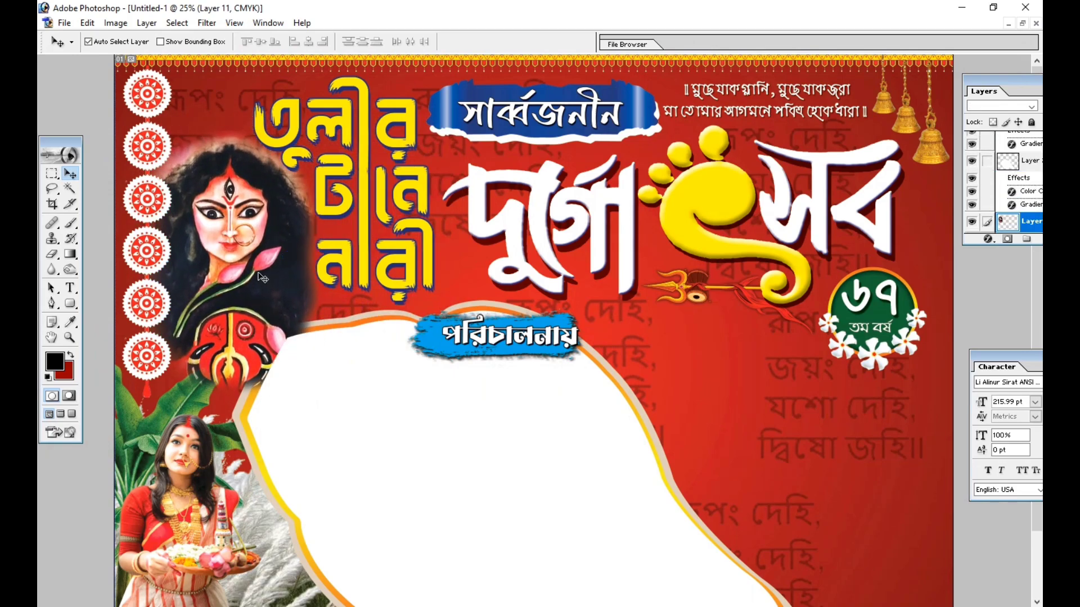
Send the Durga painting behind the banana leaves and white frame, and set its layer opacity to 30%.
key(ctrl+[)
key(ctrl+[)
key(ctrl+[)
key(ctrl+[)
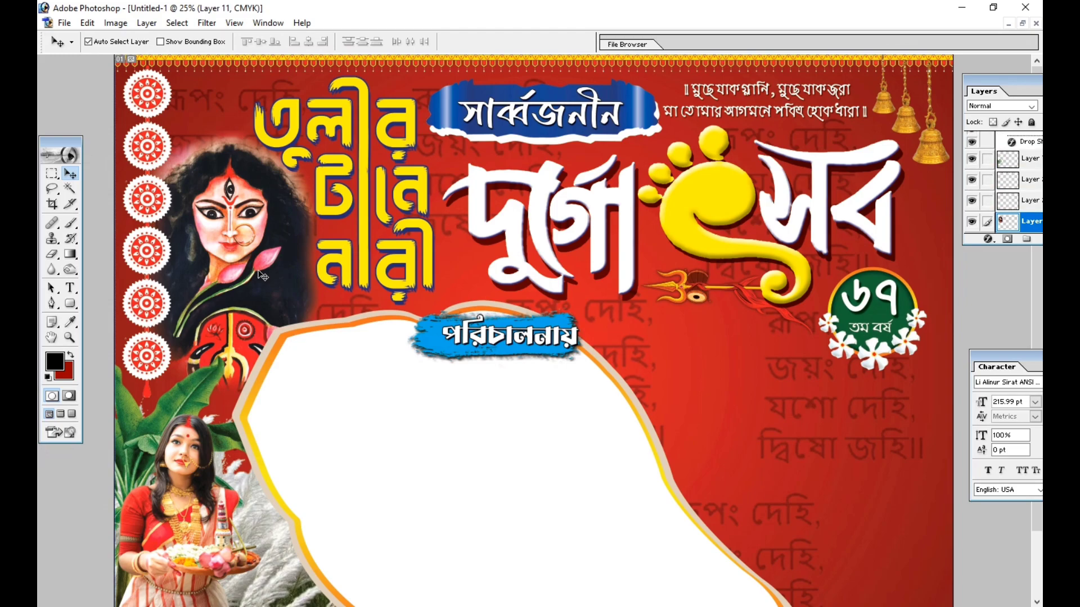
drag(891, 67, 891, 66)
click(995, 83)
drag(949, 95, 940, 94)
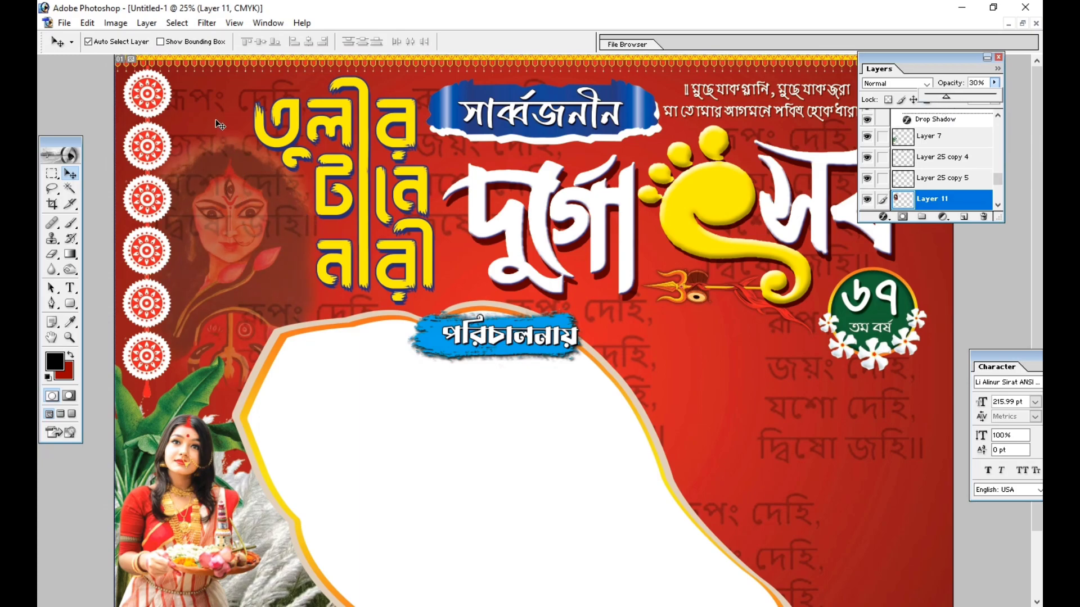
Fine-tune the placement of the faded Durga painting beside the rosette strip.
click(210, 100)
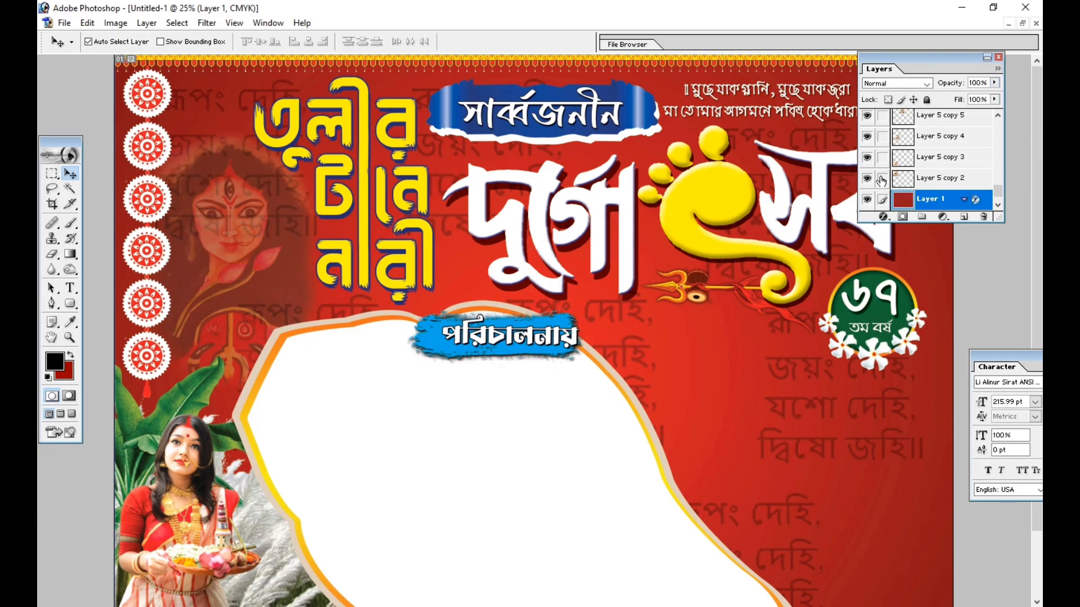
scroll(919, 169, up, 2)
scroll(912, 179, up, 2)
click(928, 158)
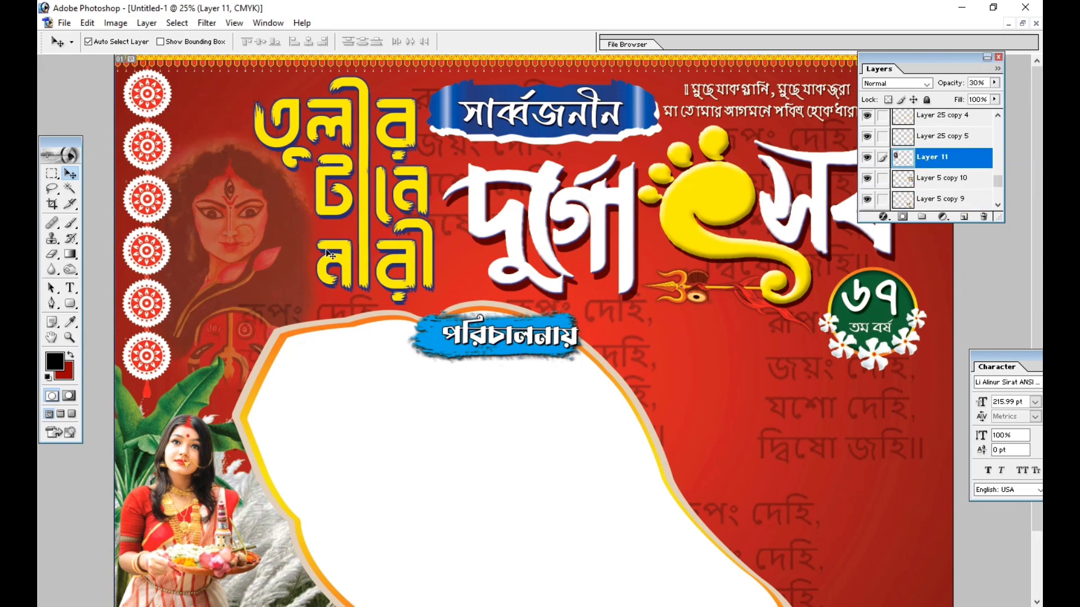
key(ctrl+t)
mouse_move(241, 217)
mouse_down()
mouse_move(238, 208)
mouse_move(253, 228)
mouse_up()
key(Return)
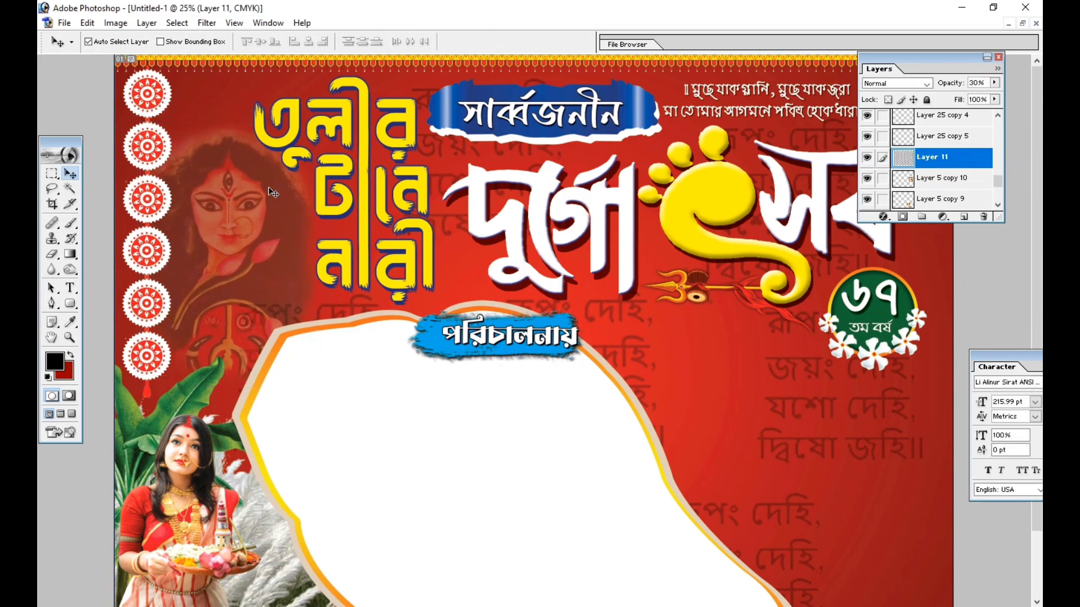
Nudge the yellow lettering slightly left over the faded Durga painting and reselect the painting's layer.
click(299, 161)
key(shift+Left)
key(shift+Left)
key(shift+Left)
key(shift+Left)
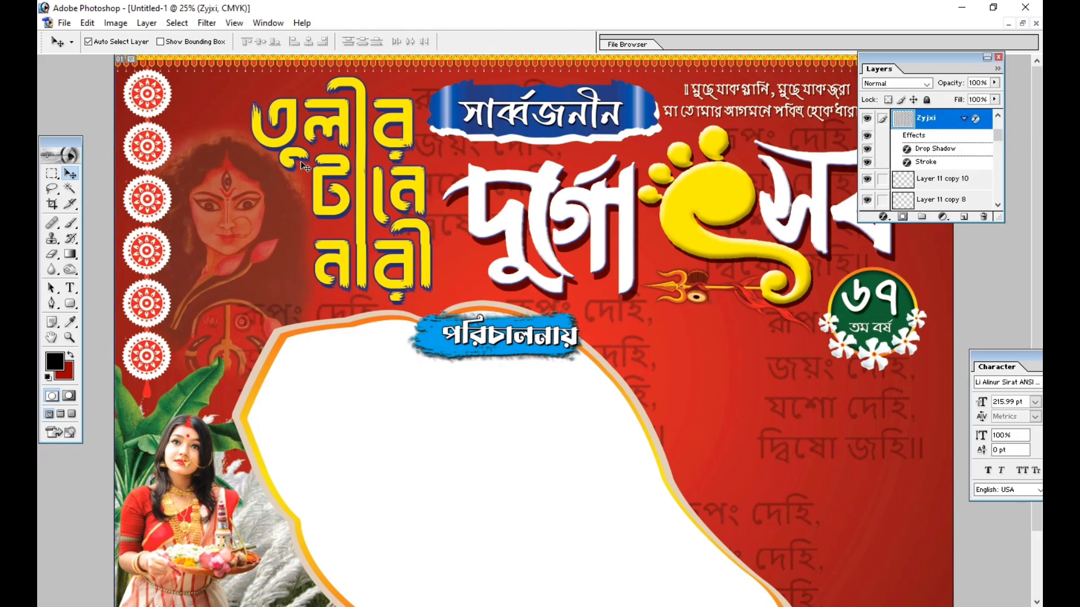
click(231, 215)
scroll(953, 169, up, 1)
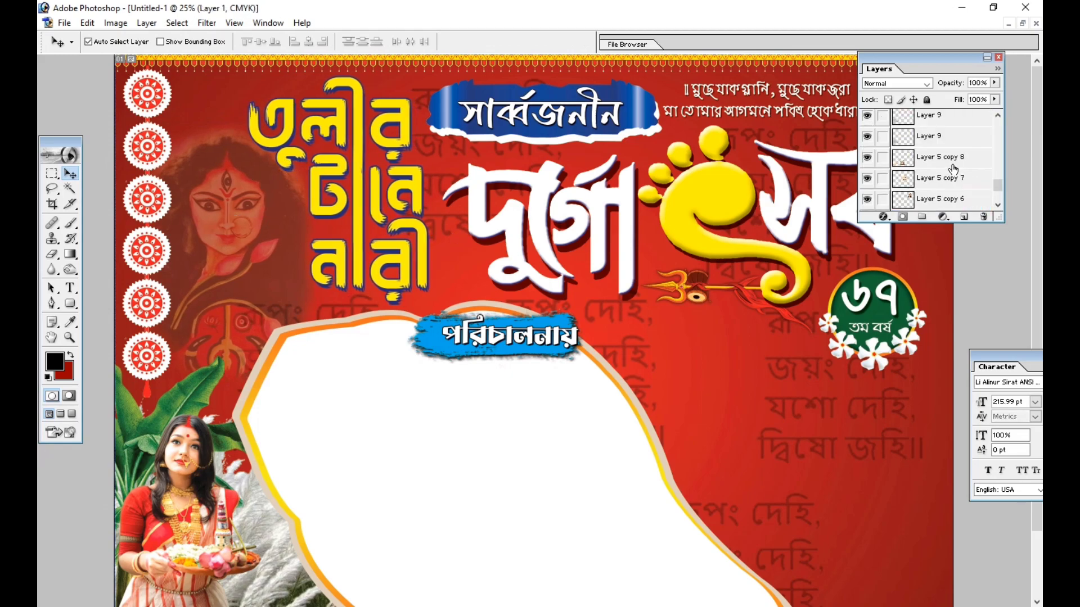
scroll(952, 168, up, 2)
click(936, 177)
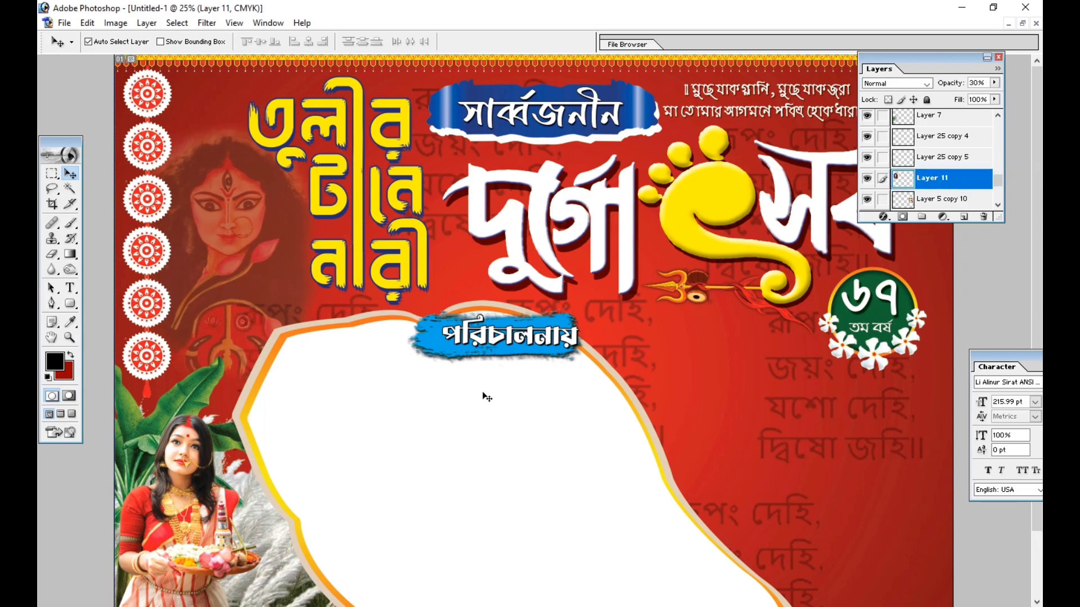
Move the blue brush stroke and its পরিচালনায় text off the frame to the red area beneath the trident.
scroll(507, 277, down, 3)
mouse_move(509, 264)
mouse_down()
mouse_move(685, 304)
mouse_move(701, 257)
mouse_move(723, 273)
mouse_up()
drag(720, 271, 713, 266)
click(577, 269)
drag(577, 269, 776, 288)
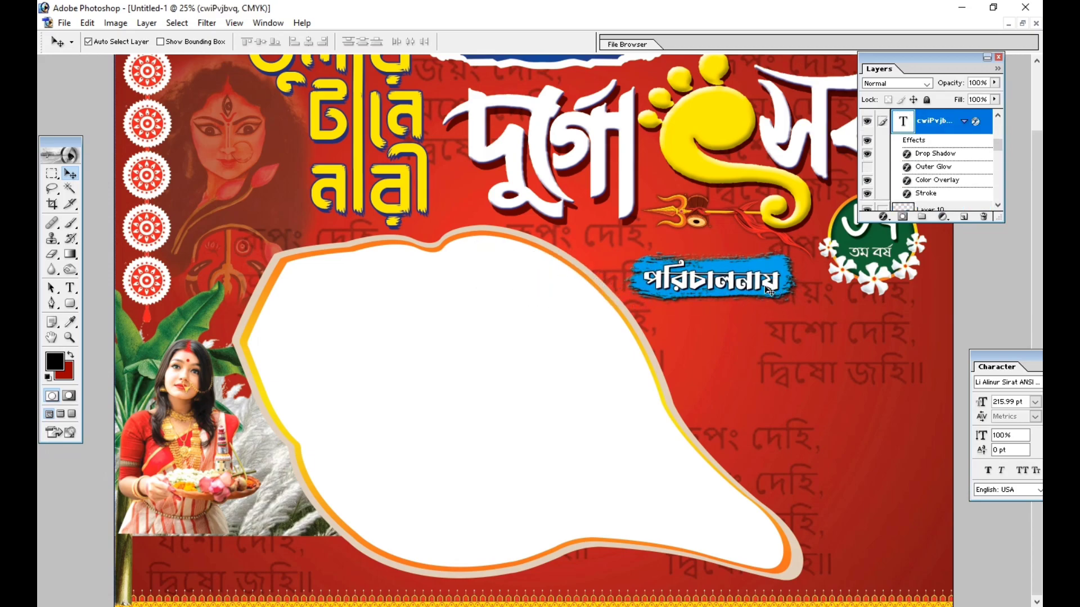
Copy the artist-painting-Durga picture from Untitled-1.tif above the white shape and clip it to that shape so it fills the frame.
click(543, 349)
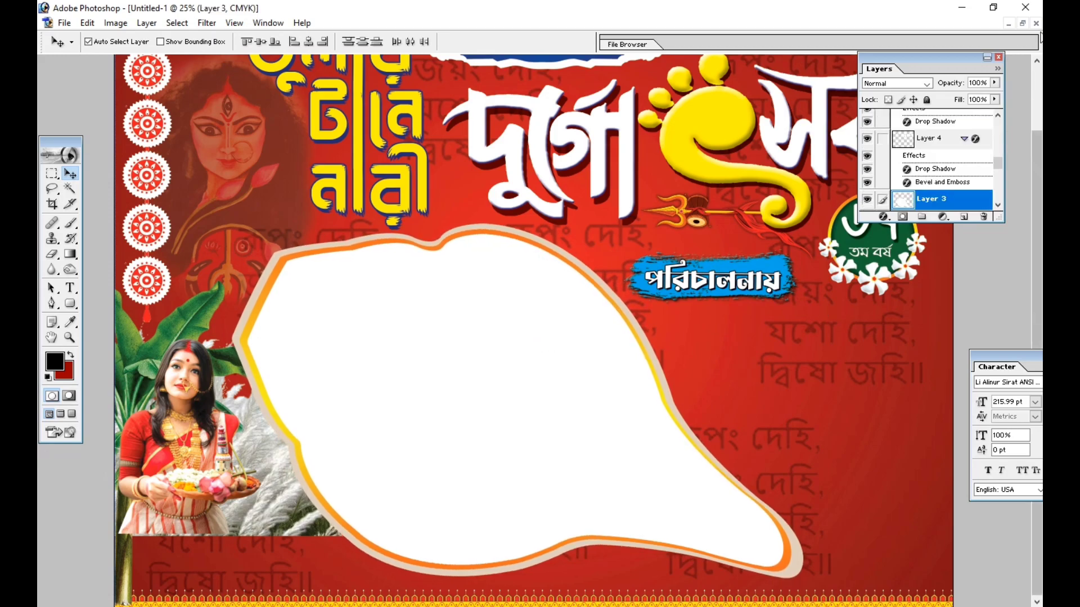
click(1023, 25)
click(162, 337)
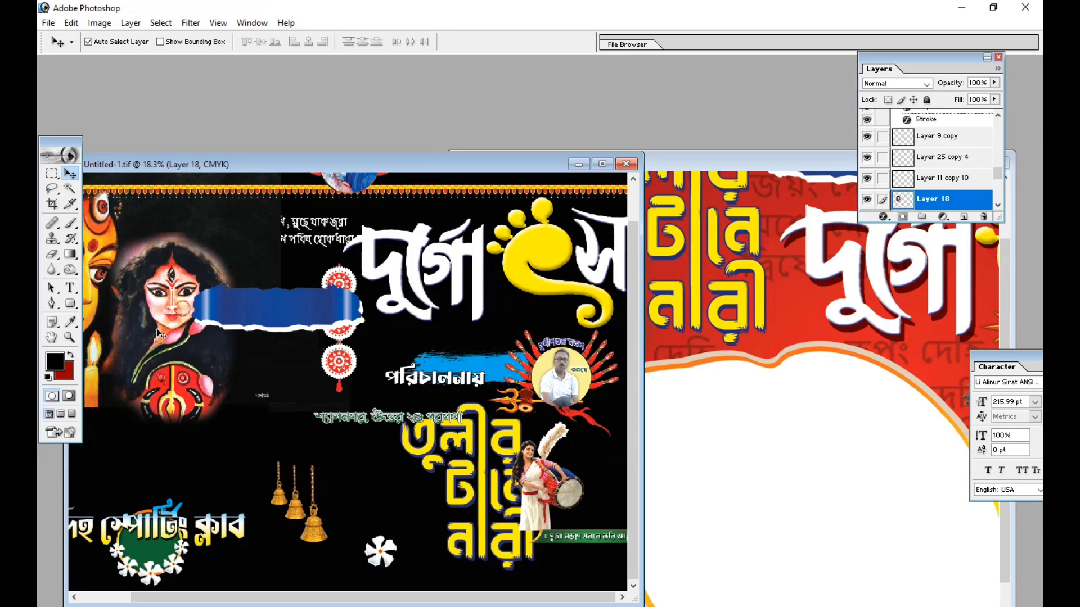
drag(96, 269, 200, 259)
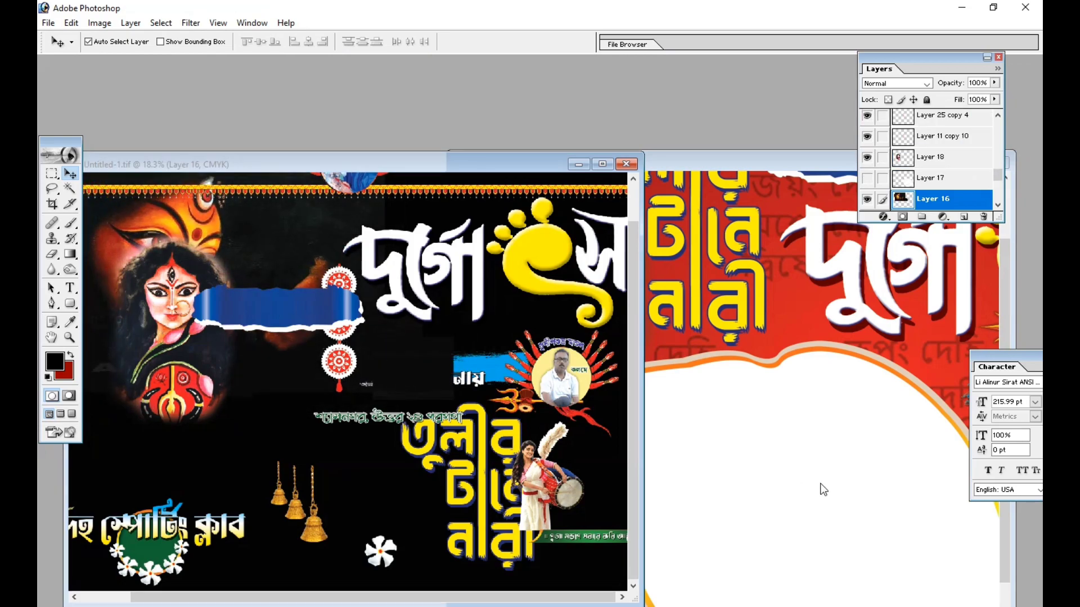
click(821, 484)
drag(132, 219, 692, 472)
double_click(692, 162)
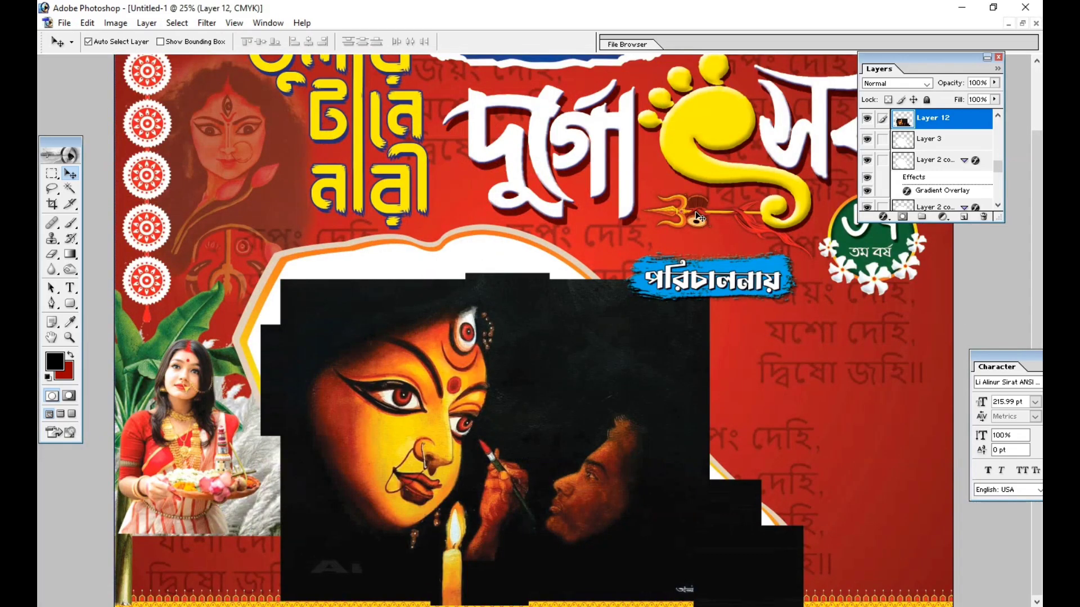
drag(512, 389, 496, 341)
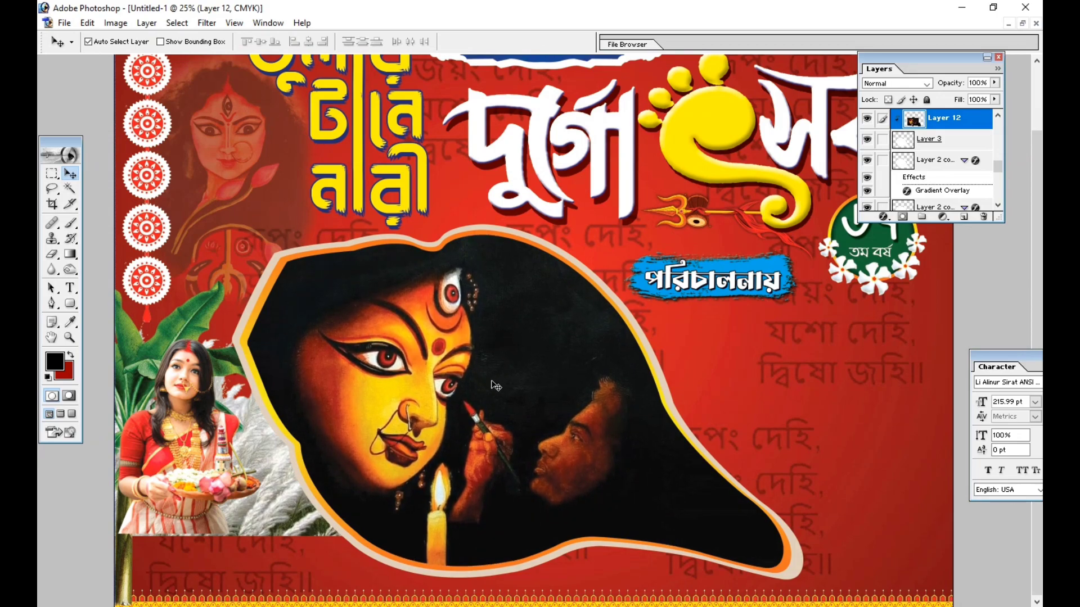
drag(437, 376, 441, 374)
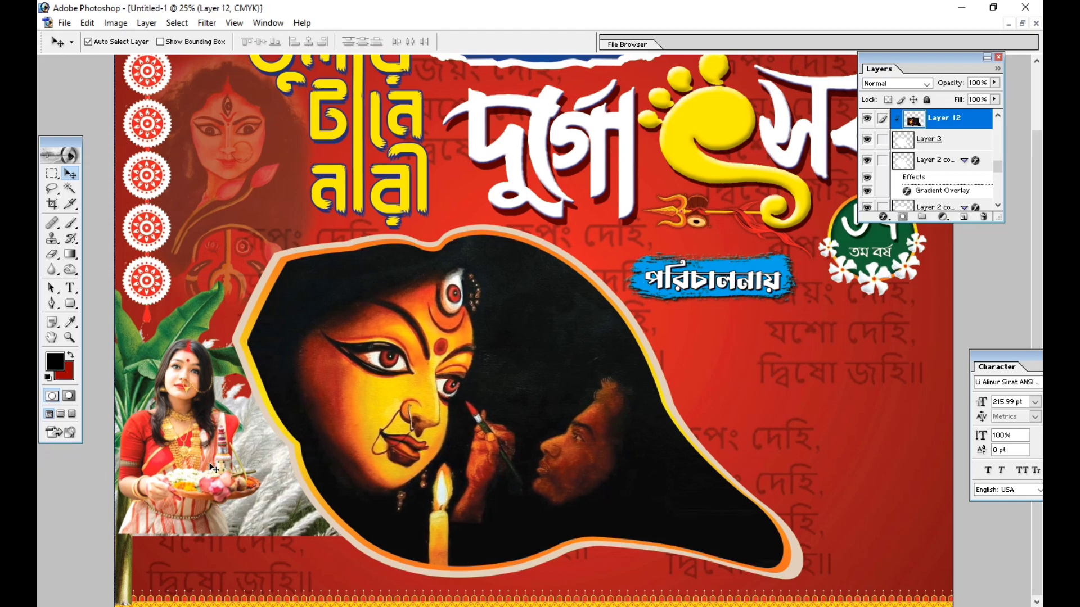
Move the woman with the offering plate down to the bottom edge and bring the bottom border in front of her.
drag(184, 437, 189, 505)
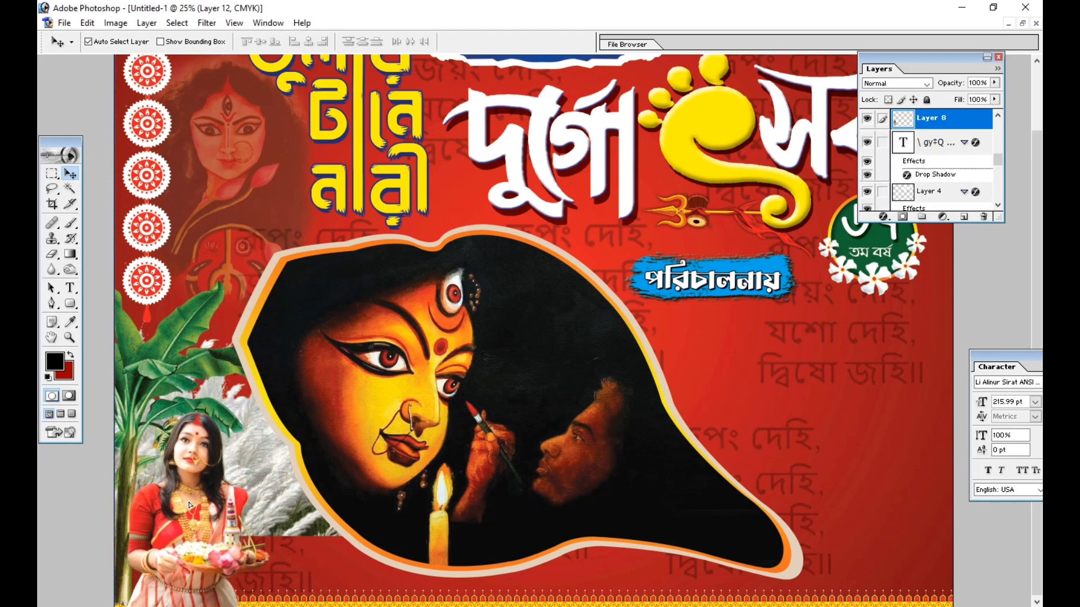
click(258, 604)
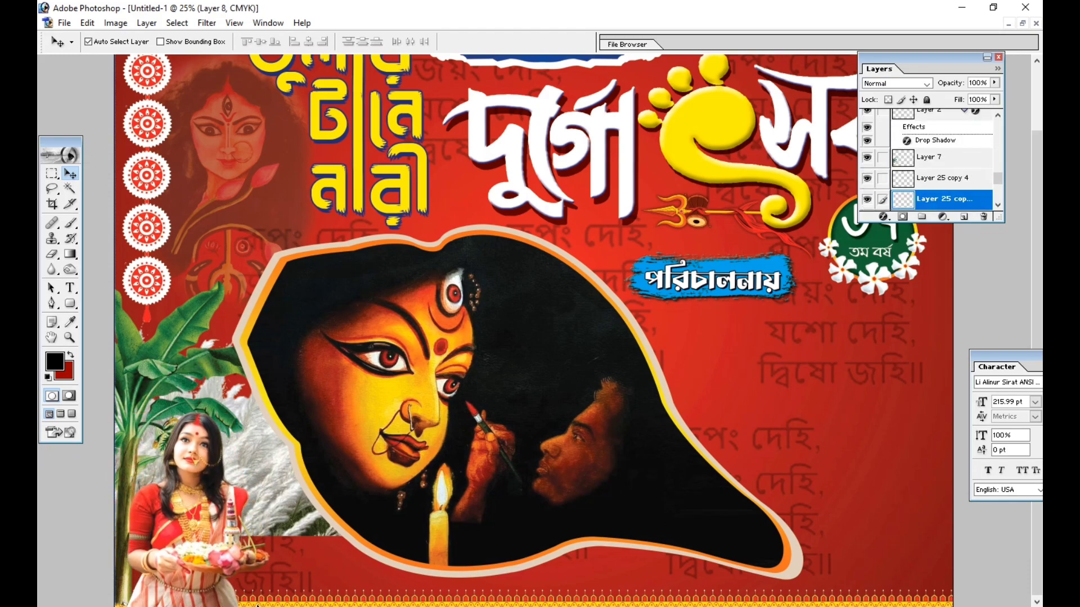
key(ctrl+bracketright)
key(ctrl+bracketright)
key(ctrl+bracketright)
key(ctrl+bracketright)
key(ctrl+bracketright)
key(ctrl+bracketright)
key(ctrl+bracketright)
key(ctrl+bracketright)
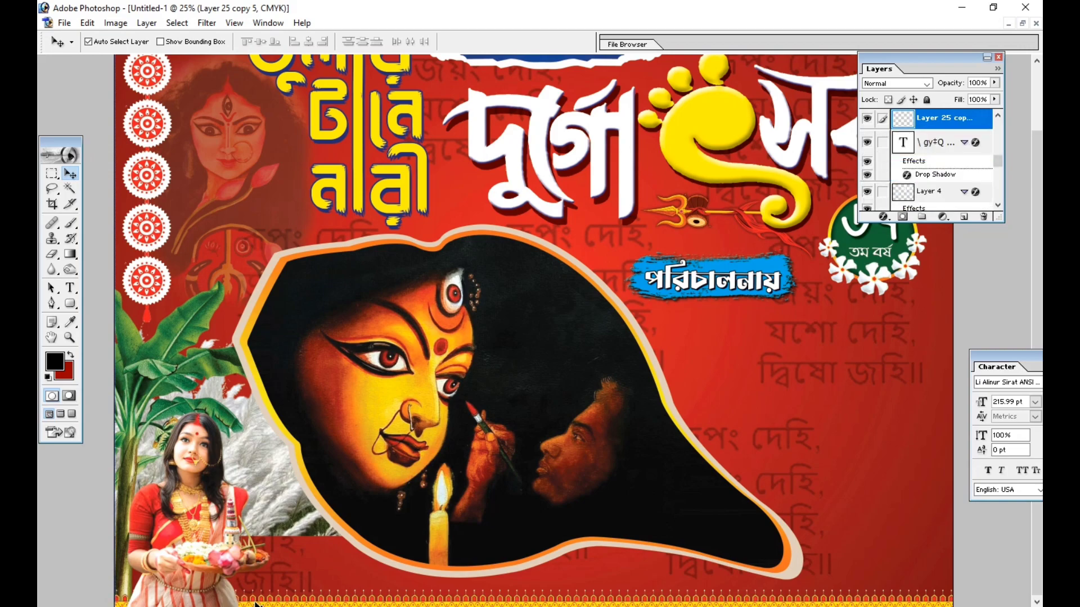
Move the white kash grass down to the bottom border and scale it up to 117.4%.
drag(265, 480, 268, 542)
key(ctrl+t)
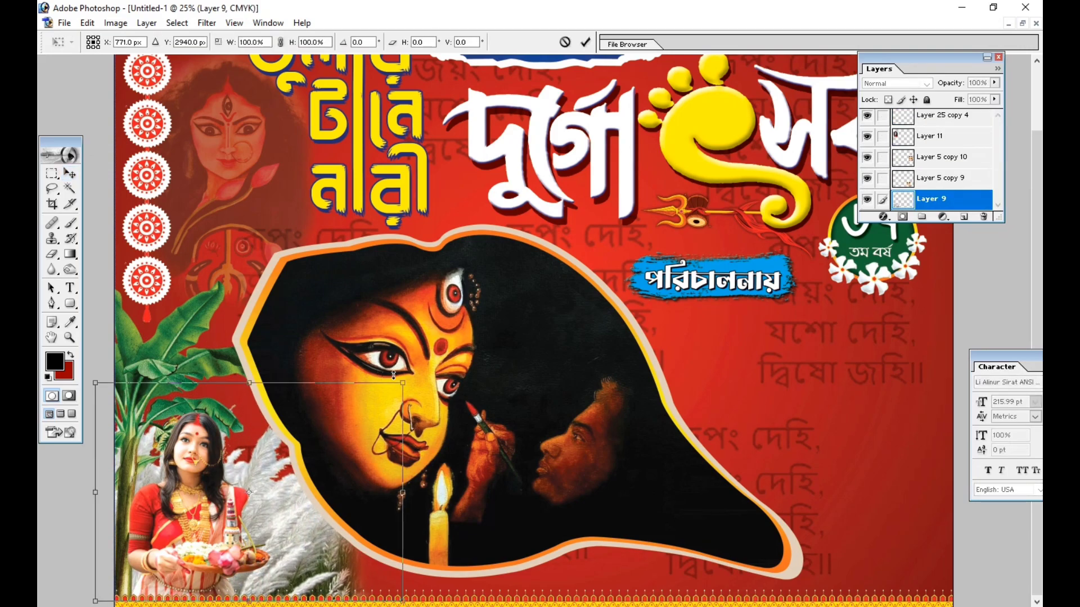
drag(409, 377, 423, 354)
drag(351, 429, 355, 417)
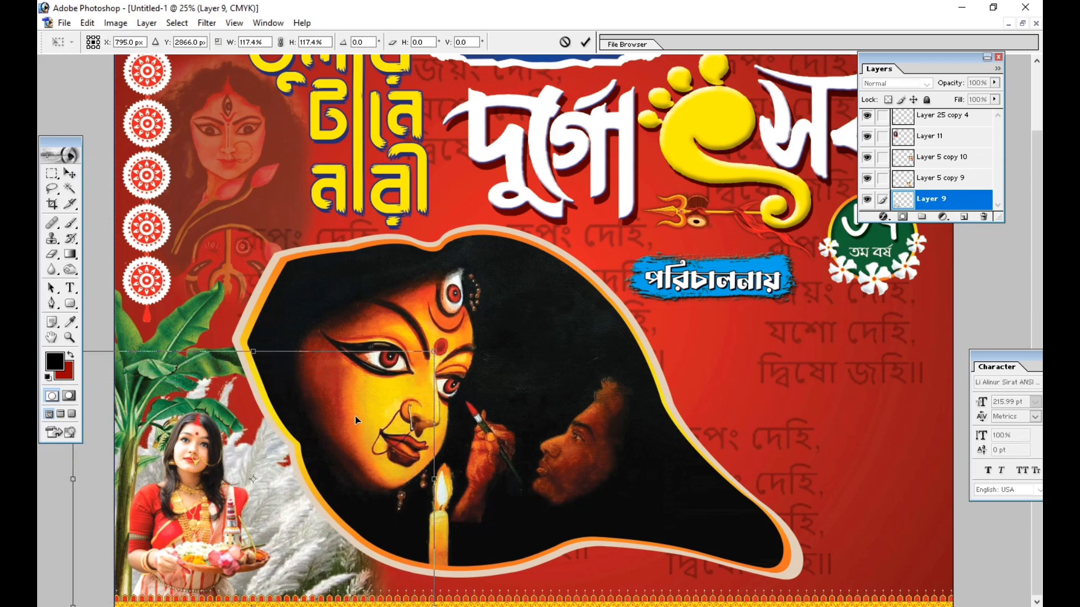
key(Return)
key(v)
Enlarge the woman with the offering plate and reposition her in front of the banana leaves and grass.
mouse_move(198, 470)
mouse_down()
mouse_move(204, 442)
mouse_move(205, 469)
mouse_up()
key(ctrl+t)
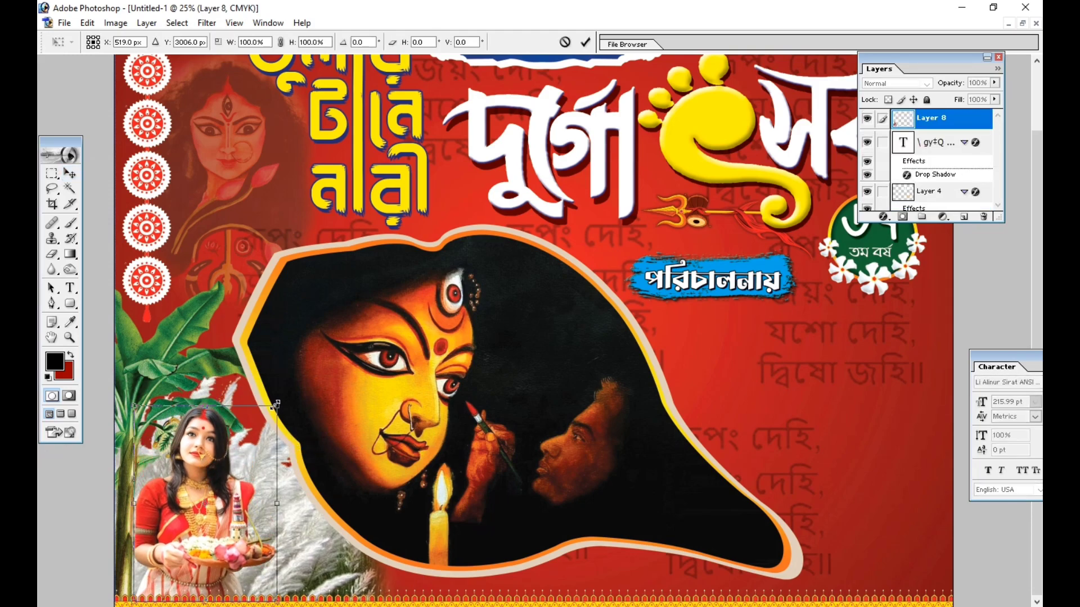
drag(276, 405, 293, 386)
drag(232, 452, 252, 443)
key(Return)
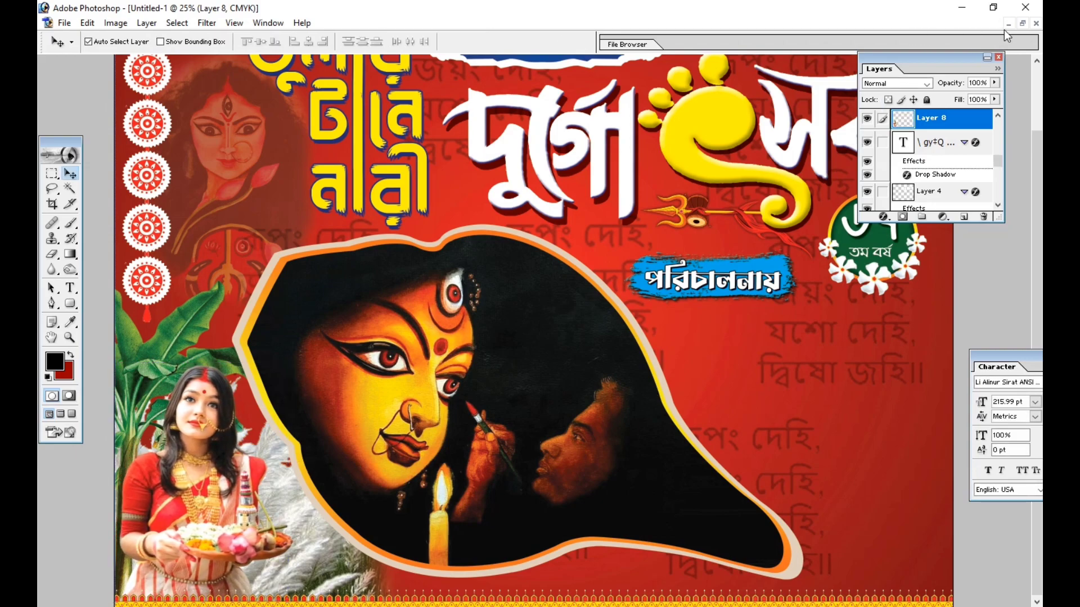
Hide the copied bells, blue torn banner and rosette strip layers in Untitled-1.tif.
click(1022, 24)
click(352, 493)
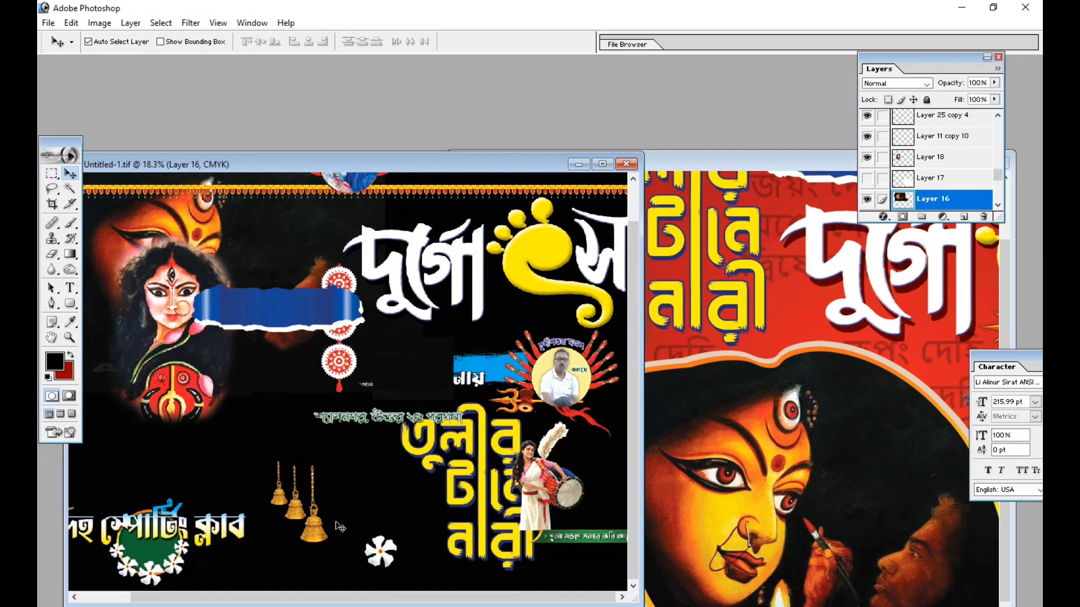
click(313, 527)
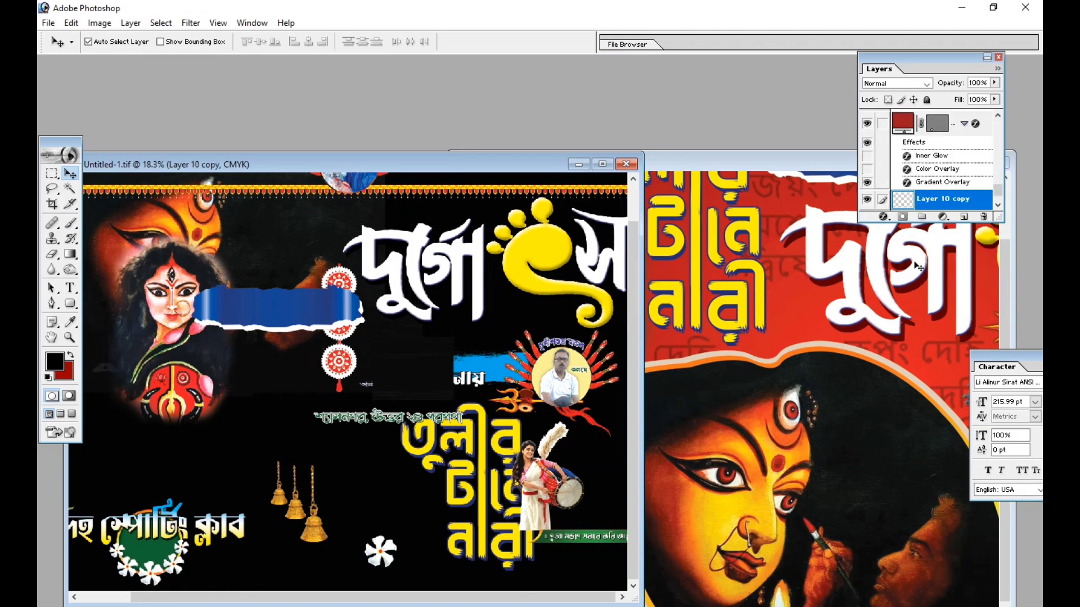
click(866, 200)
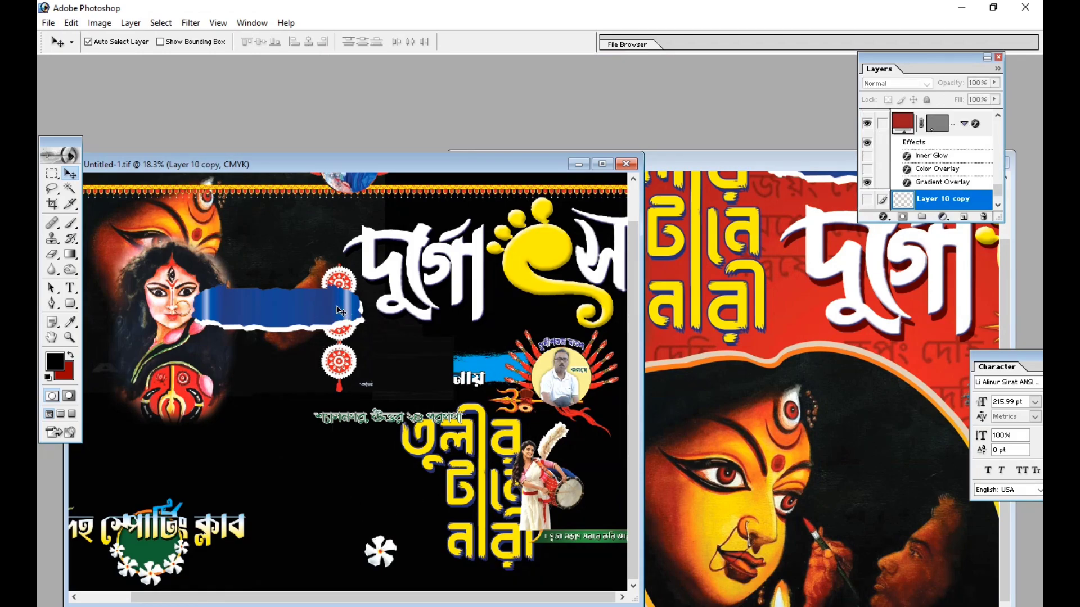
click(563, 283)
click(867, 118)
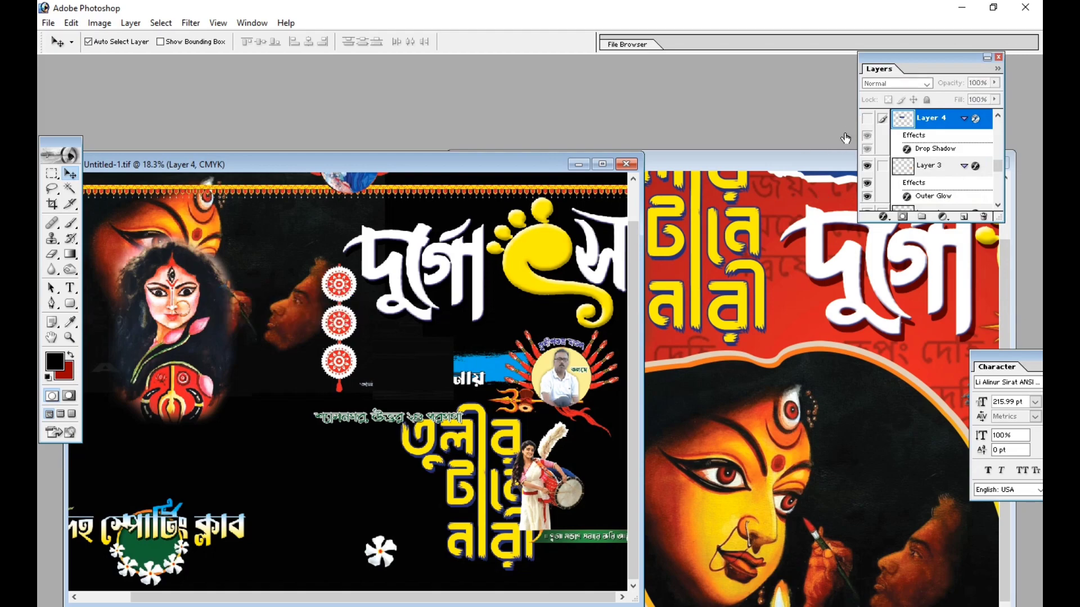
click(332, 300)
click(867, 200)
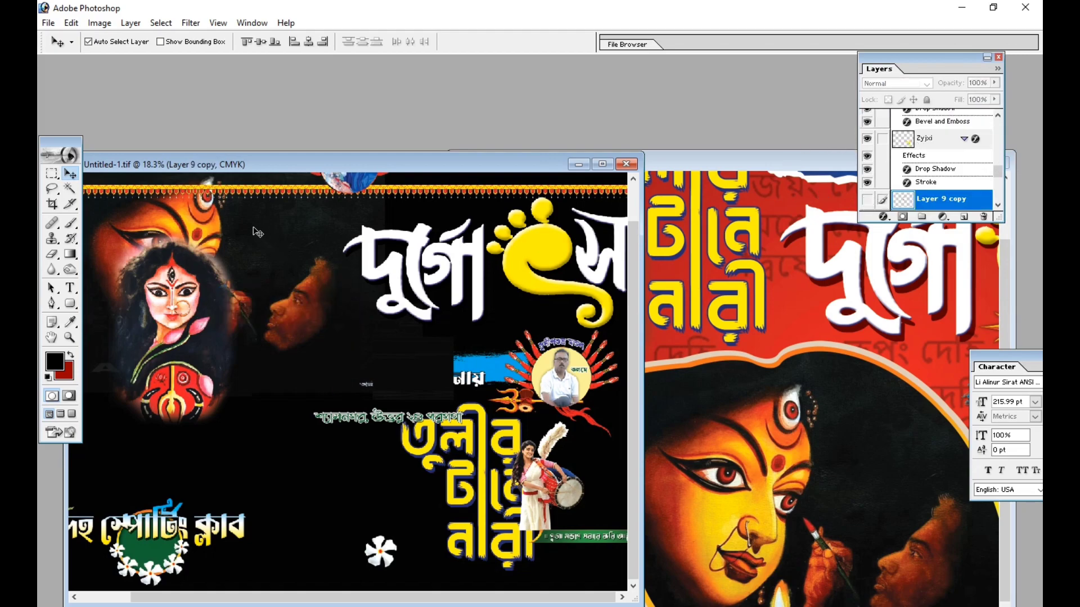
Hide the two Durga paintings and the white two-line slogan text in Untitled-1.tif.
click(191, 277)
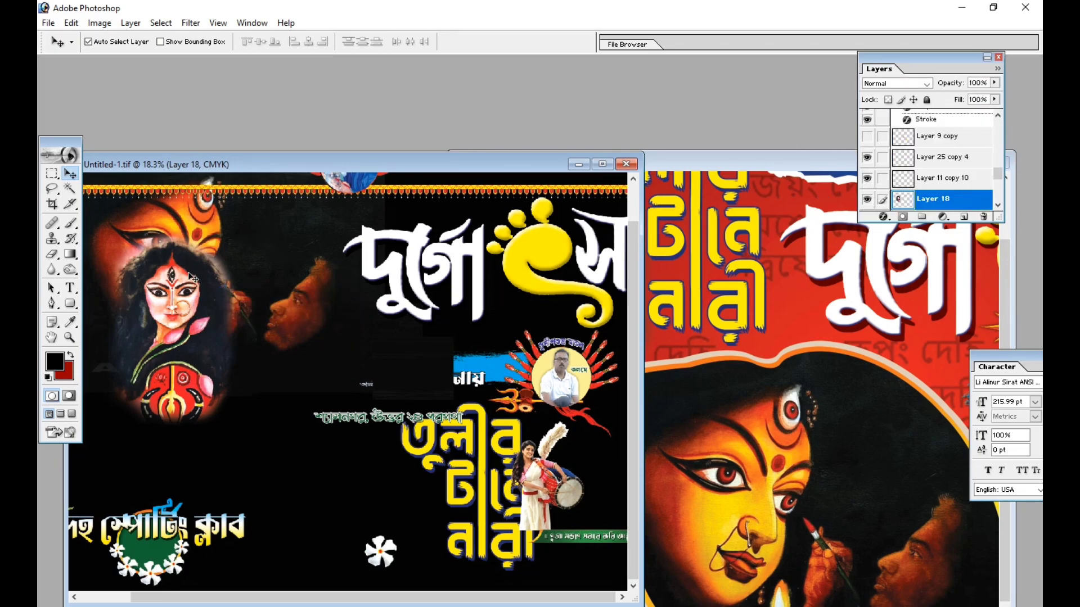
click(868, 203)
click(181, 235)
click(867, 199)
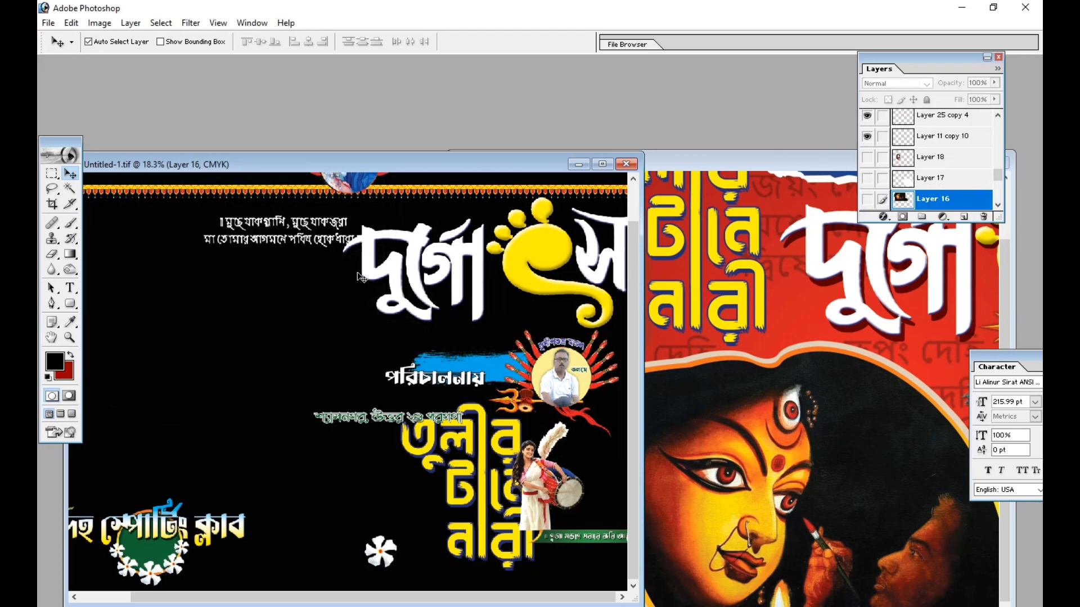
click(340, 225)
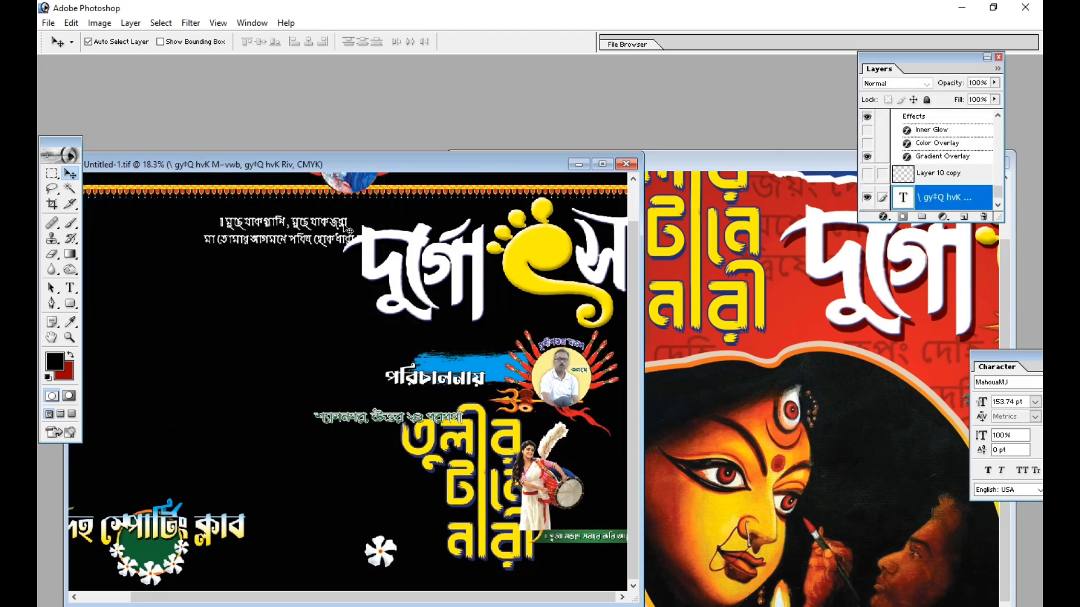
click(867, 197)
Merge the দুর্গোৎসব title pieces into one layer and hide it in Untitled-1.tif.
click(544, 245)
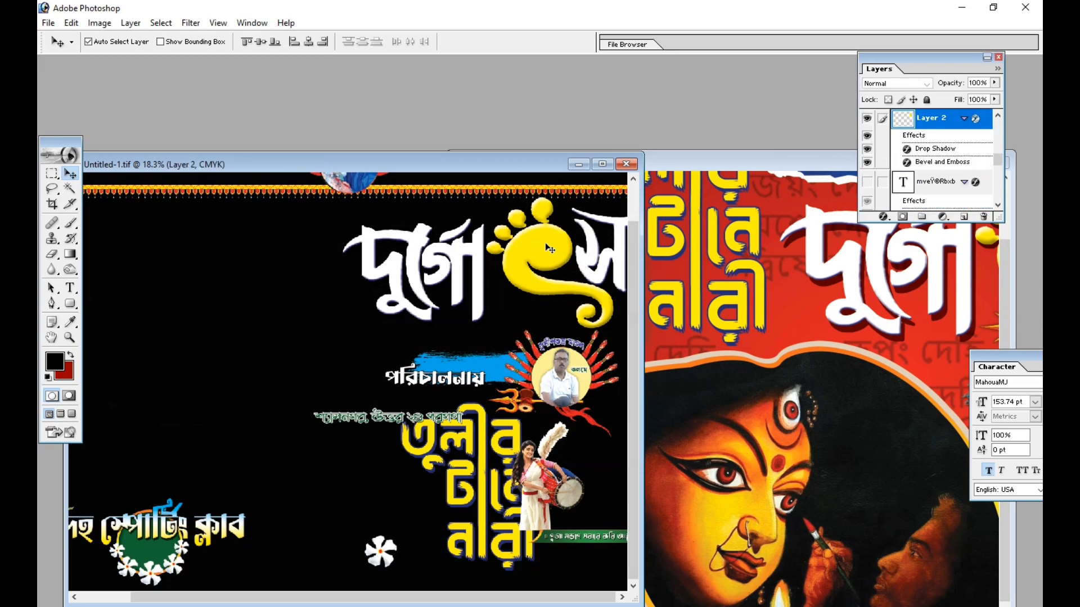
key(ctrl+e)
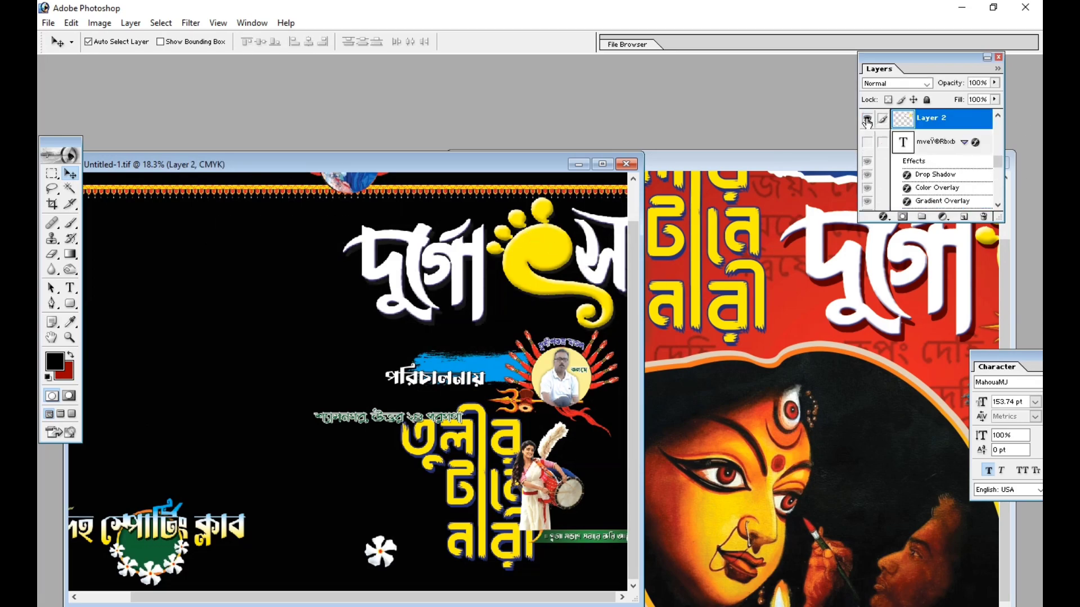
click(868, 120)
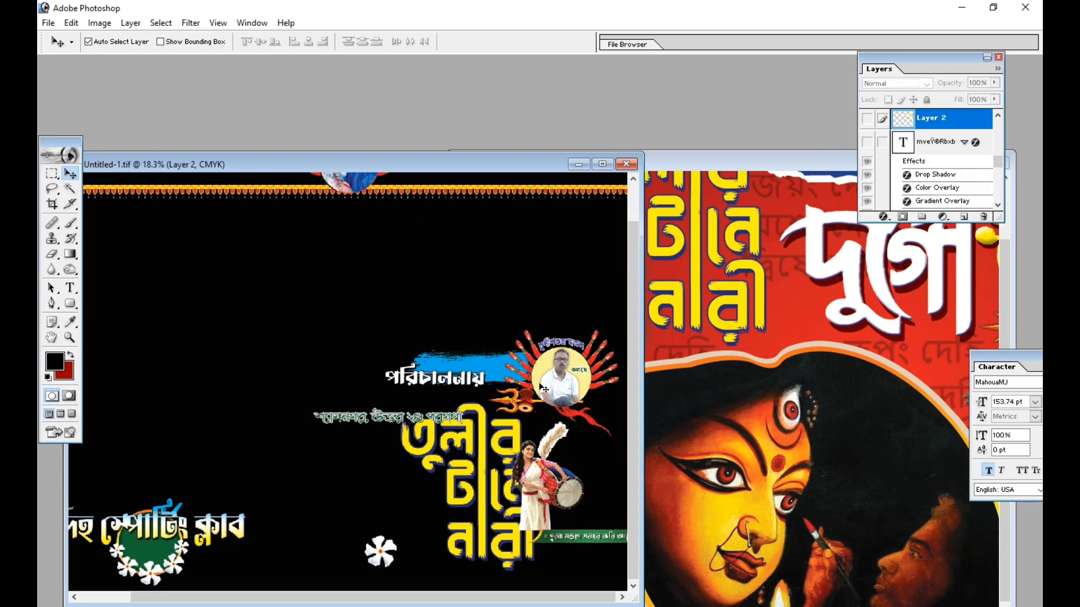
Hide the blue brush stroke and the পরিচালনায় label in Untitled-1.tif.
click(490, 374)
click(867, 199)
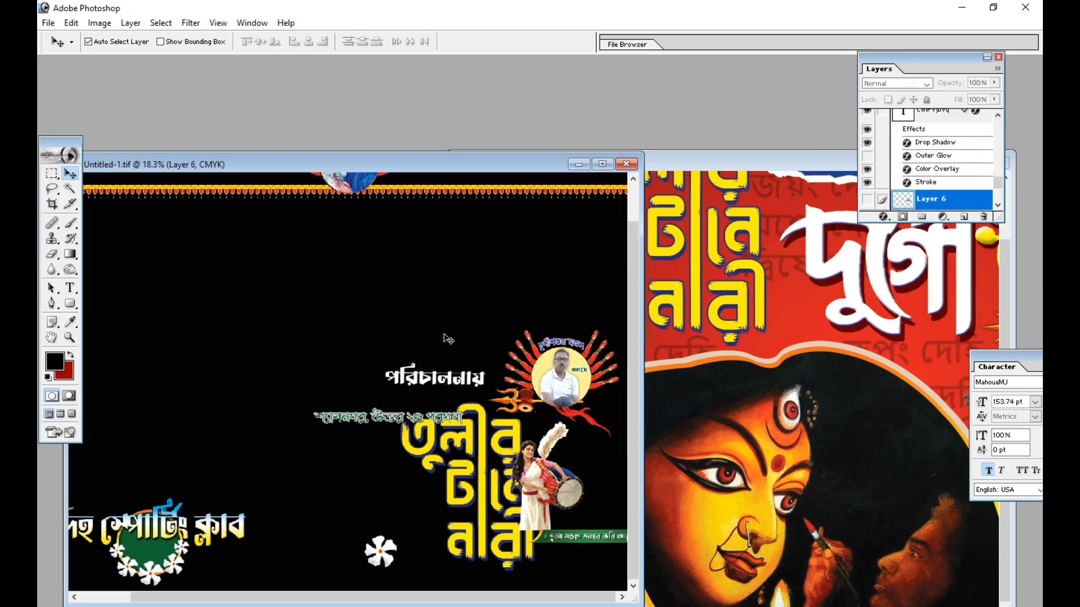
click(477, 387)
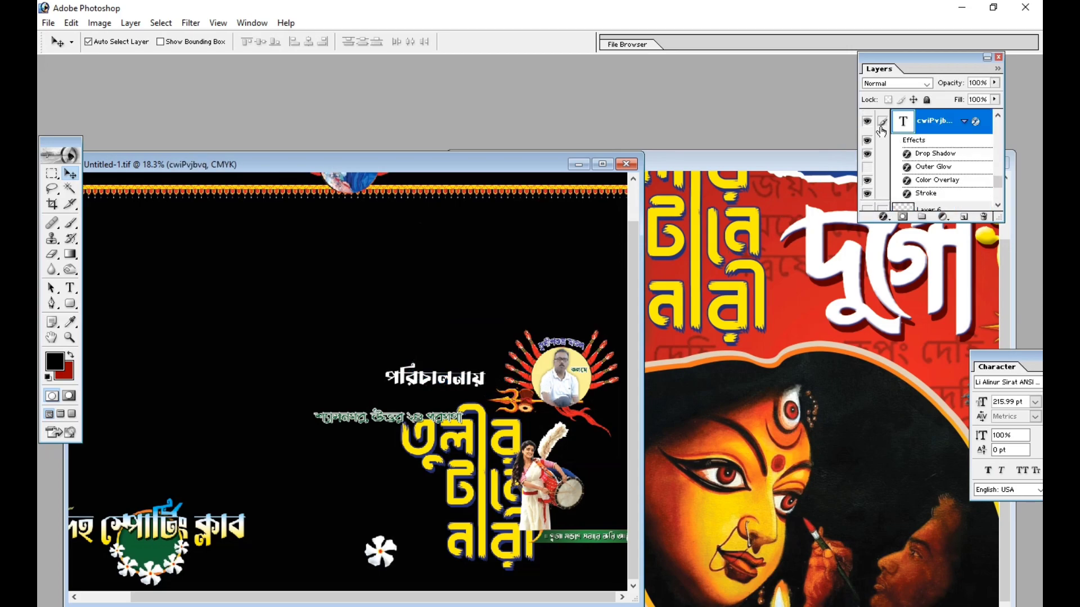
click(867, 123)
Move the artist's portrait badge lower and hide the green flower-wreath circle in Untitled-1.tif.
scroll(353, 177, up, 2)
drag(356, 210, 342, 348)
scroll(278, 468, down, 2)
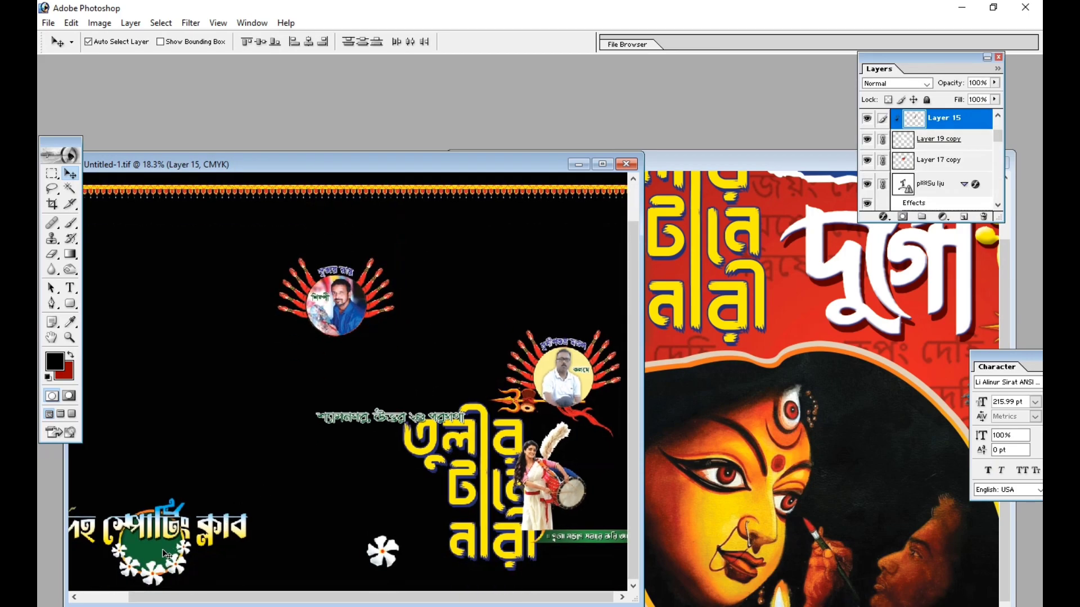
drag(167, 554, 216, 412)
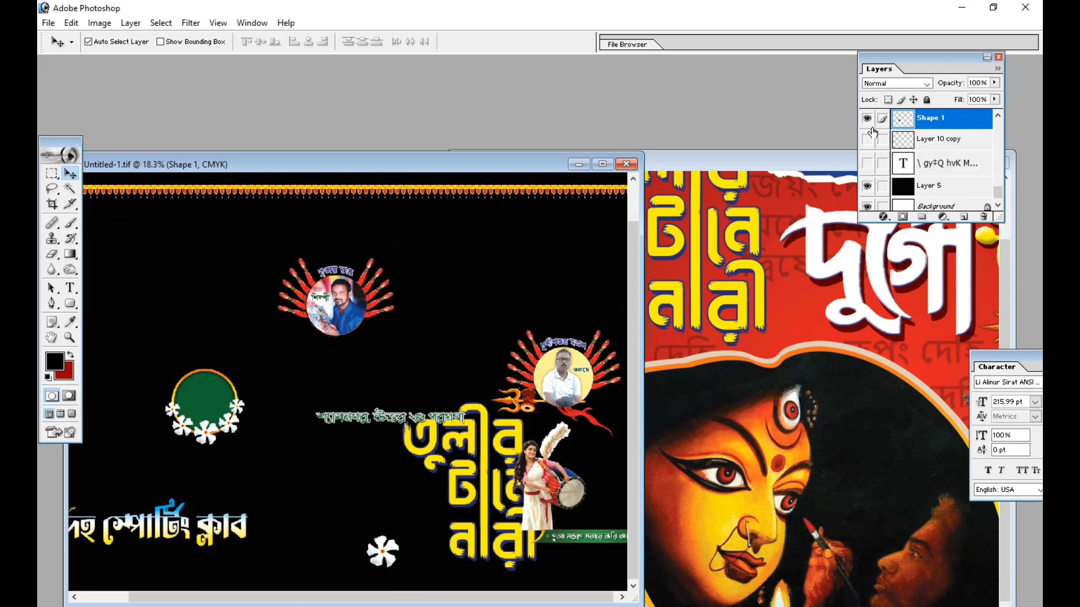
click(867, 119)
Copy the গুড়দহ স্পোর্টিং ক্লাব lettering into the banner and hide the yellow তুলীর টানে নারী lettering in Untitled-1.tif.
drag(225, 528, 832, 450)
click(354, 429)
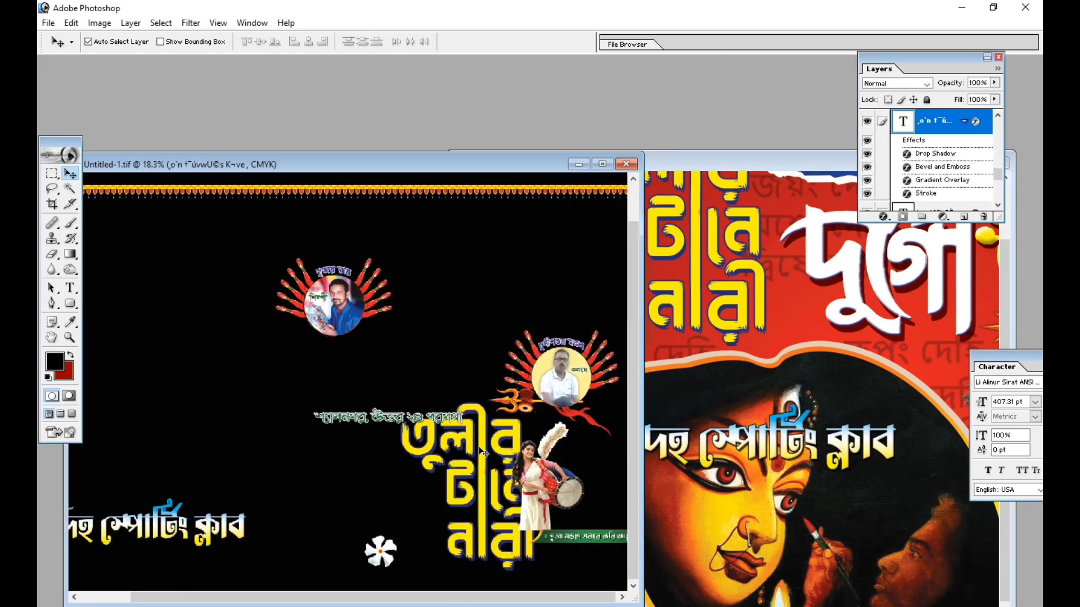
click(484, 452)
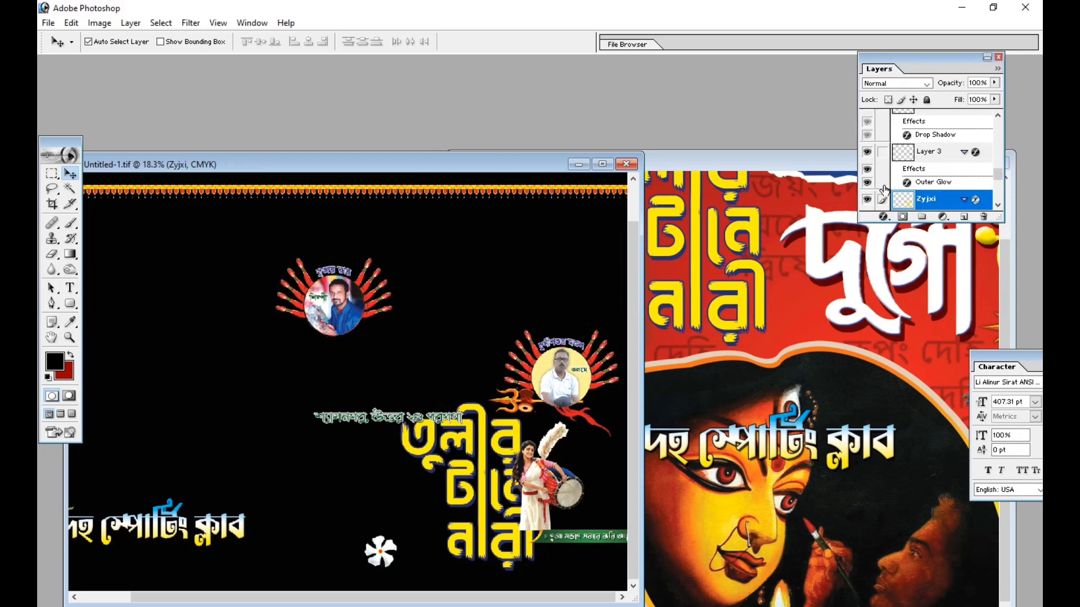
click(869, 202)
Copy the green slogan strip into the banner and place it in the lower-right corner above the golden border.
drag(566, 540, 818, 489)
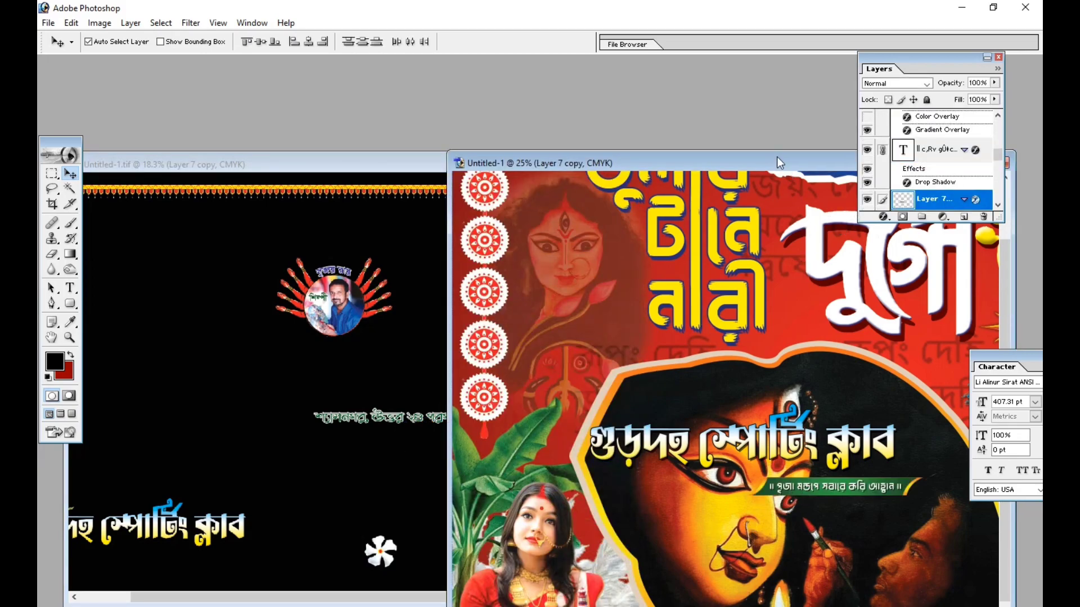
double_click(777, 161)
drag(573, 370, 859, 579)
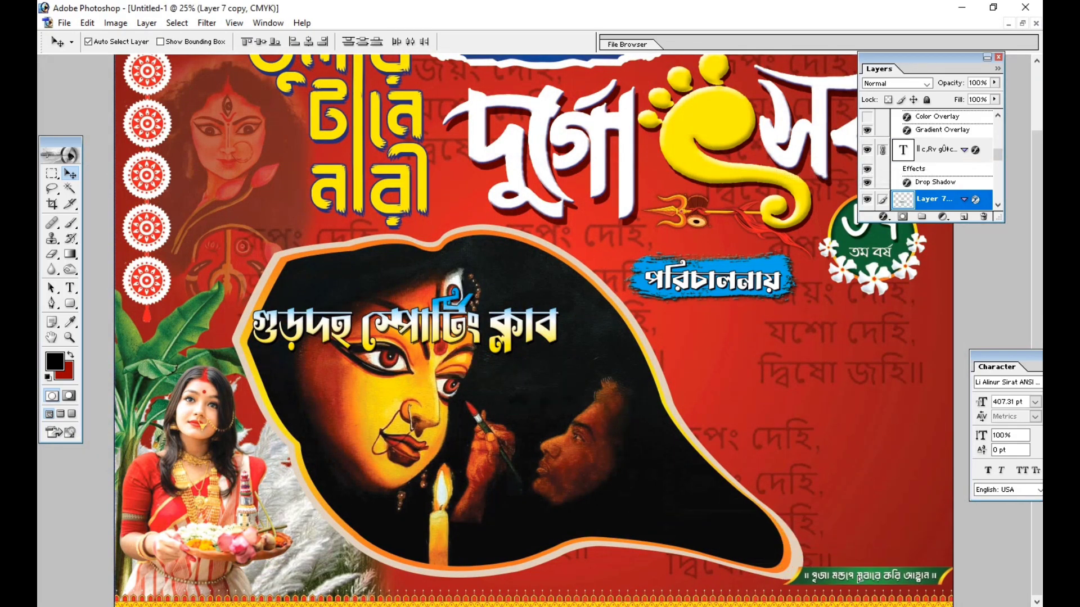
Shift the framed Durga painting and the green slogan strip slightly left in the banner.
click(550, 444)
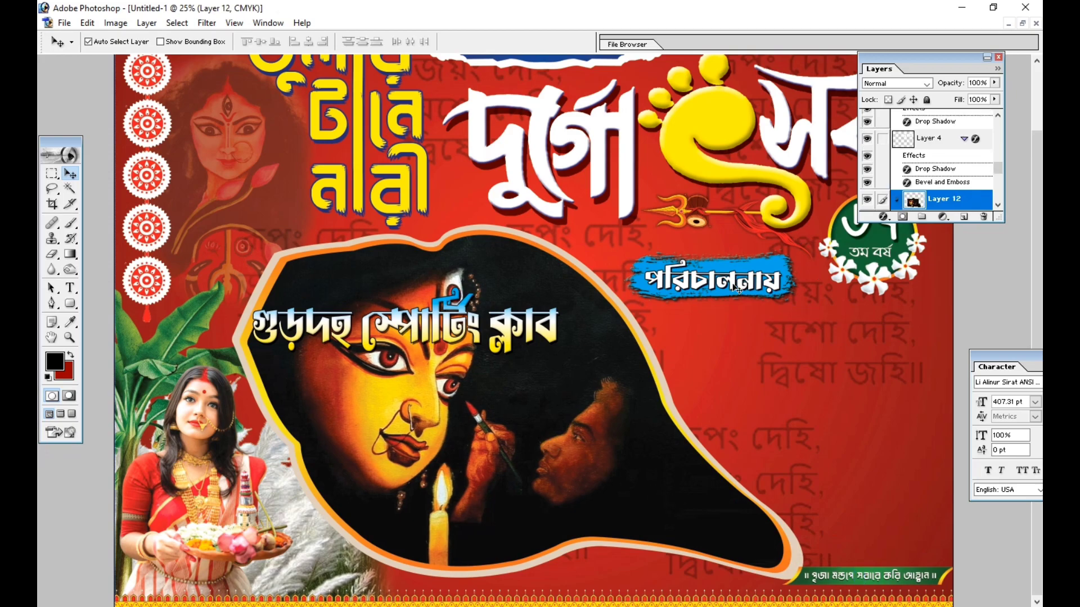
click(563, 356)
drag(564, 356, 549, 357)
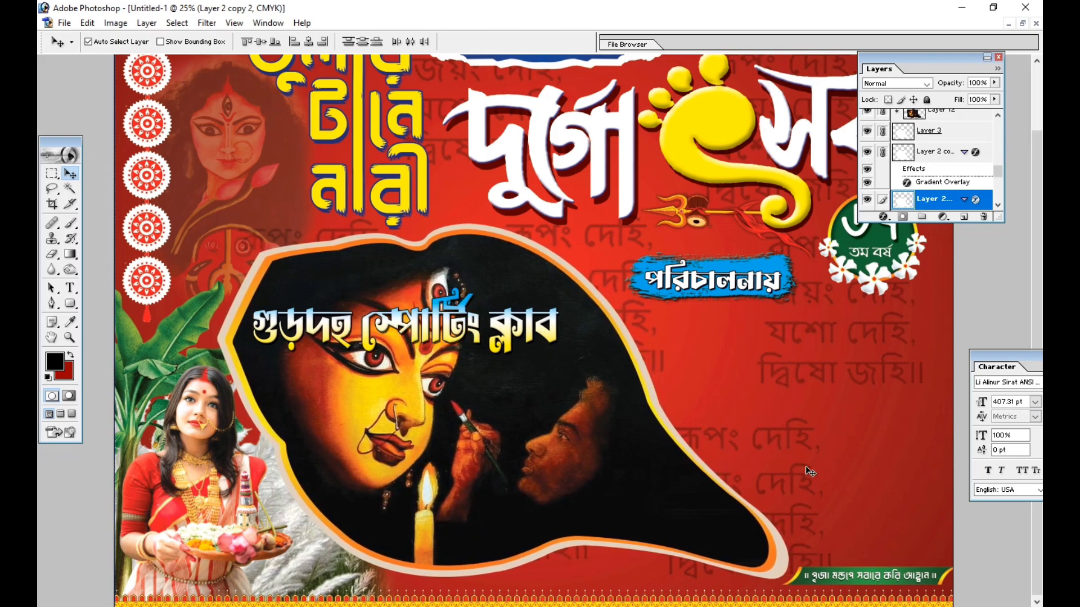
click(842, 574)
key(shift+Left)
key(shift+Left)
key(shift+Left)
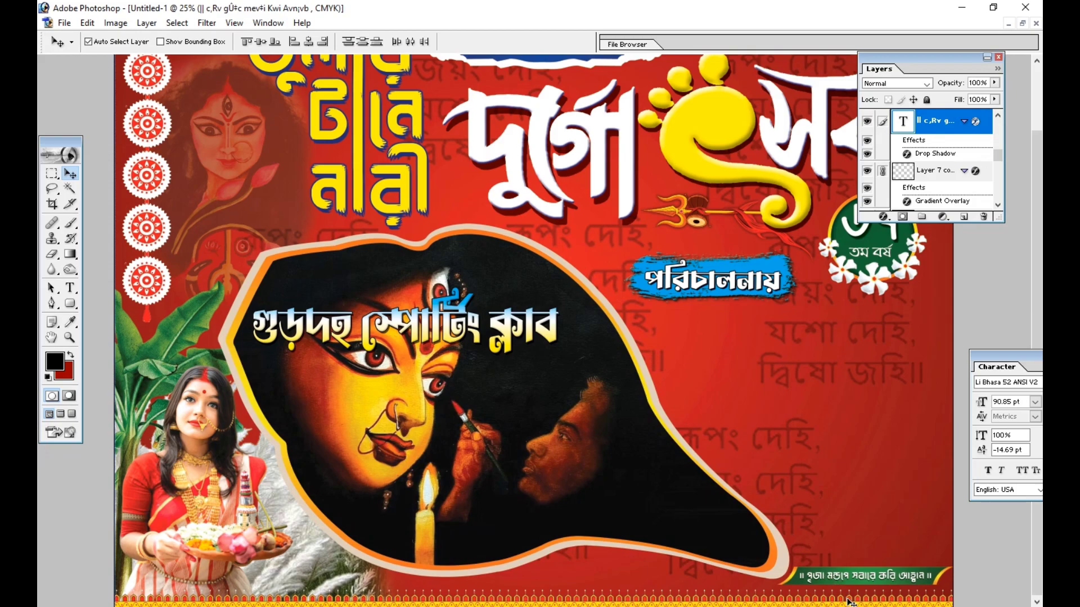
Shift the পরিচালনায় label slightly left and place the club name lettering beneath it, beside the framed painting.
mouse_move(704, 284)
mouse_down()
mouse_move(690, 279)
mouse_move(723, 278)
mouse_up()
key(ctrl+z)
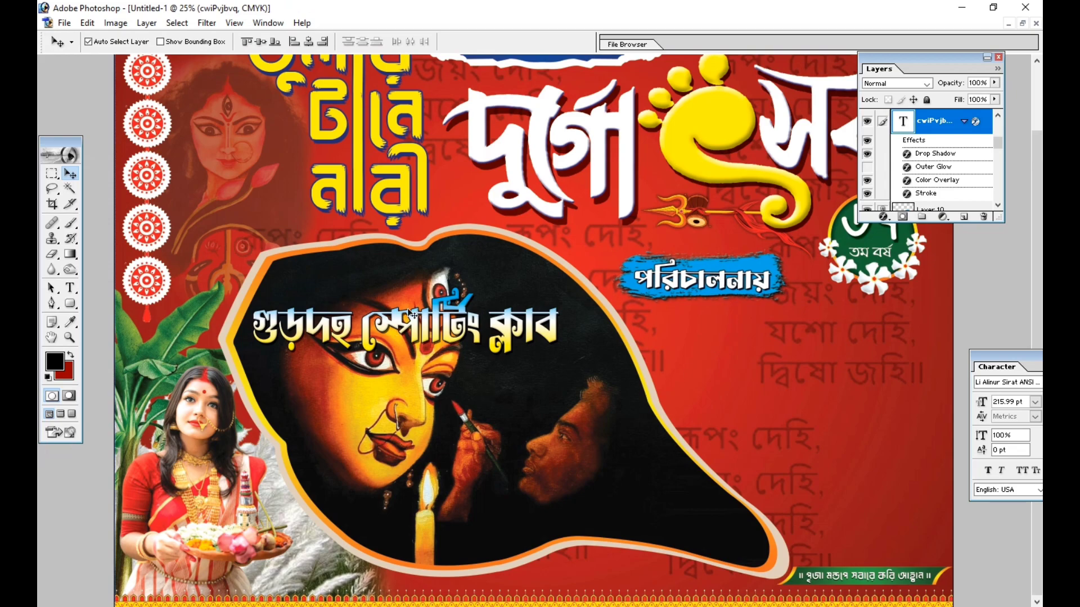
drag(401, 322, 786, 336)
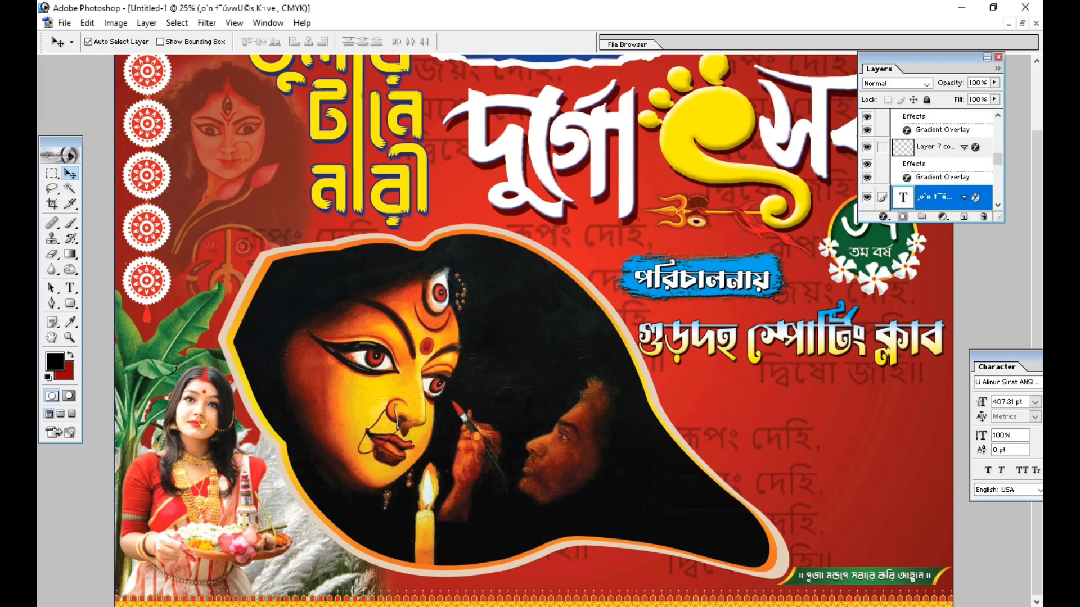
Copy the address line and both portrait badges from Untitled-1.tif into the banner and stagger the badges below the club name.
click(1022, 23)
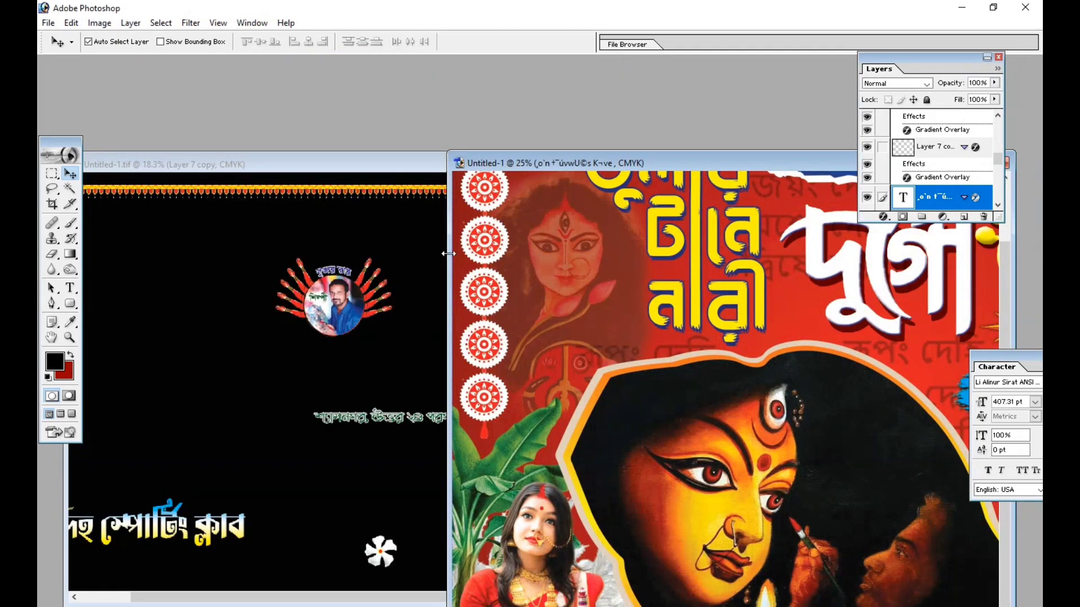
click(373, 401)
drag(360, 417, 918, 363)
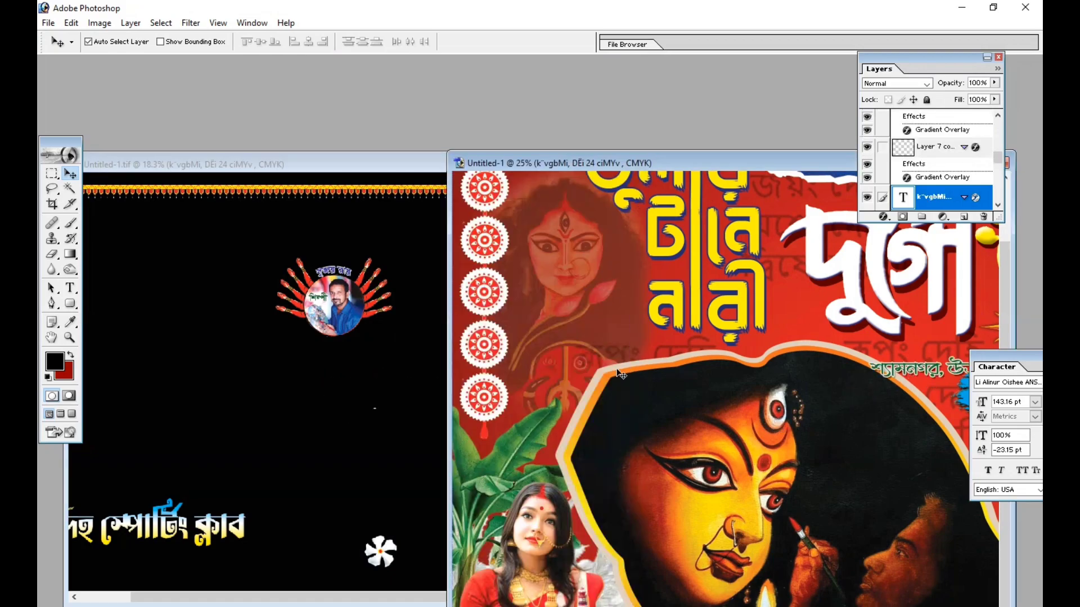
drag(348, 298, 950, 515)
click(416, 371)
drag(558, 377, 855, 464)
double_click(659, 161)
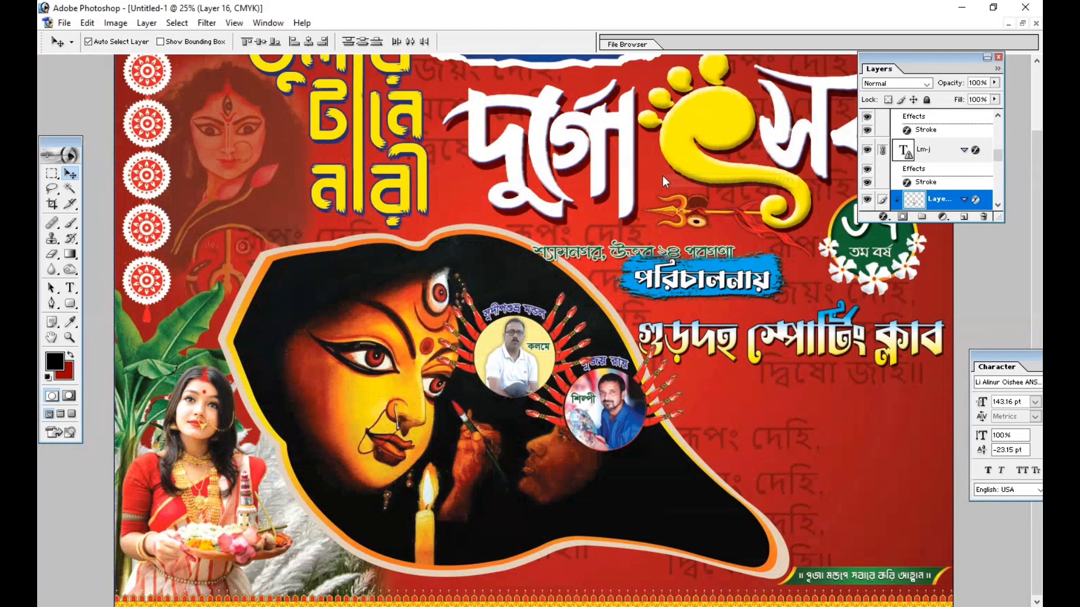
drag(612, 413, 862, 514)
drag(524, 351, 774, 424)
Raise the club name lettering and the blue পরিচালনায় label slightly.
drag(722, 337, 718, 325)
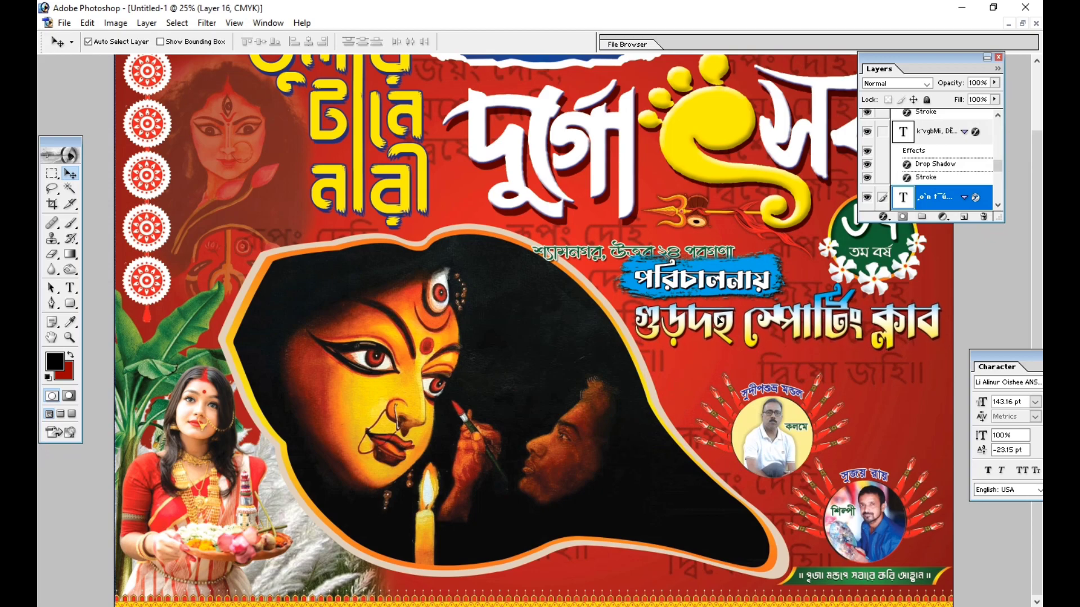
drag(651, 269, 645, 257)
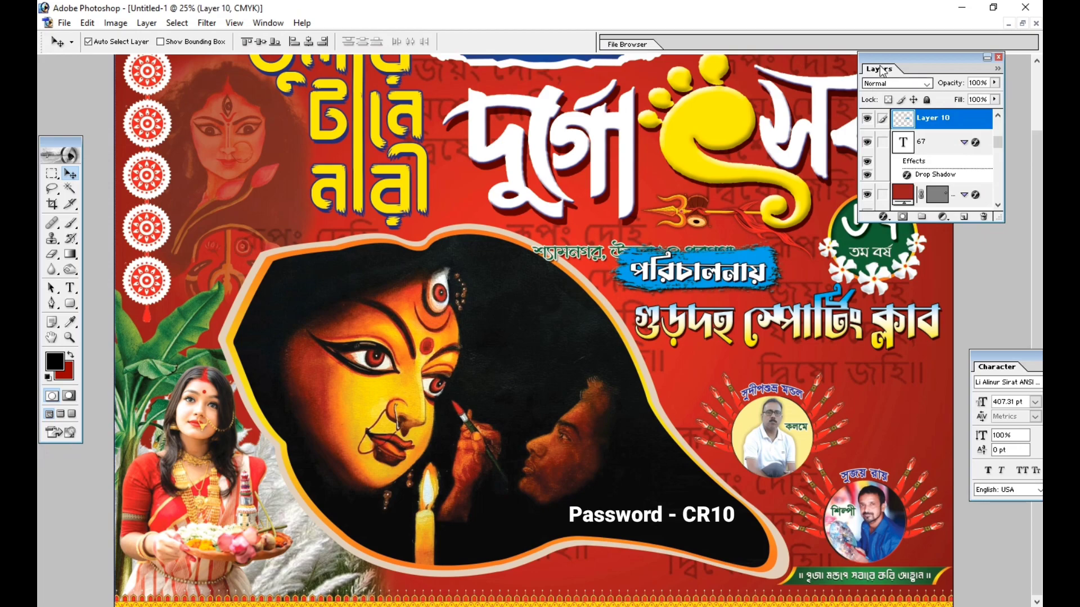
drag(860, 59, 950, 64)
Nudge the green ৬৭ তম বর্ষ wreath badge upward beneath the দুর্গোৎসব title.
click(878, 251)
key(shift+Up)
key(shift+Up)
key(shift+Up)
key(shift+Up)
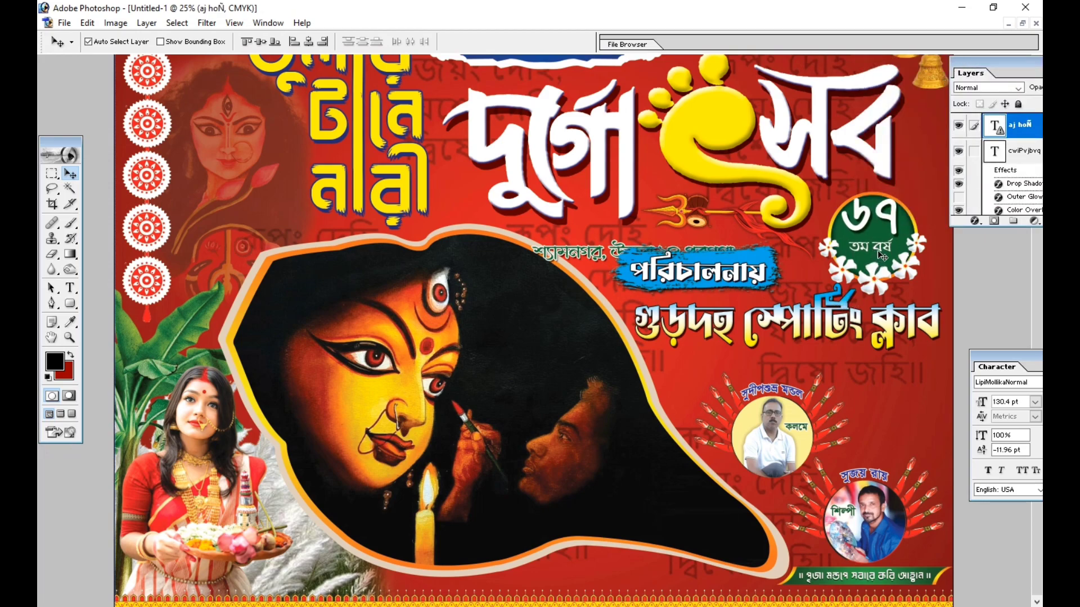
click(881, 236)
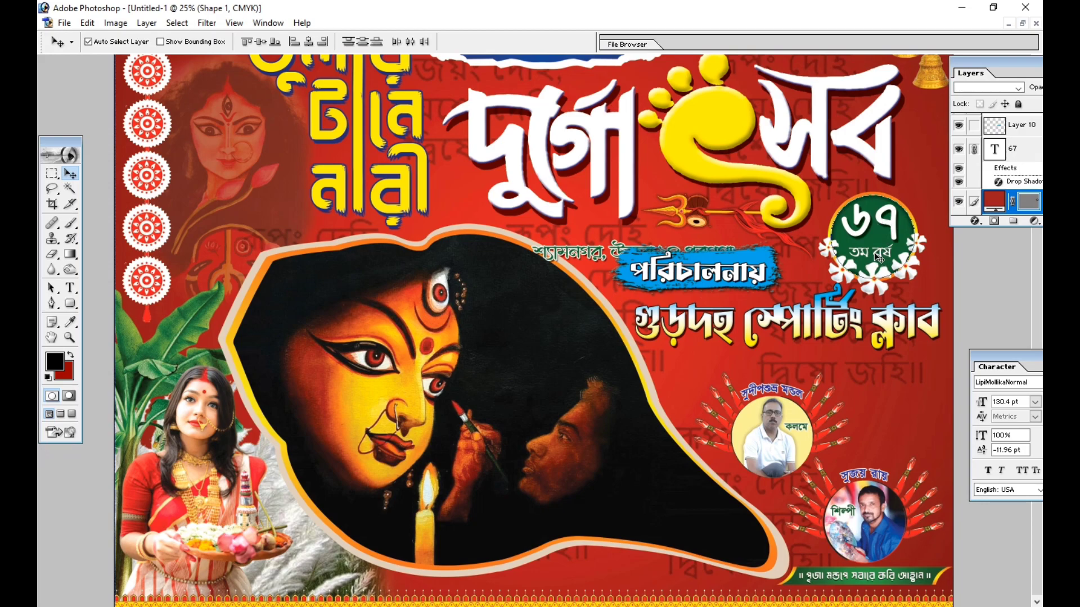
key(shift+Up)
key(shift+Up)
key(shift+Up)
key(shift+Up)
key(shift+Up)
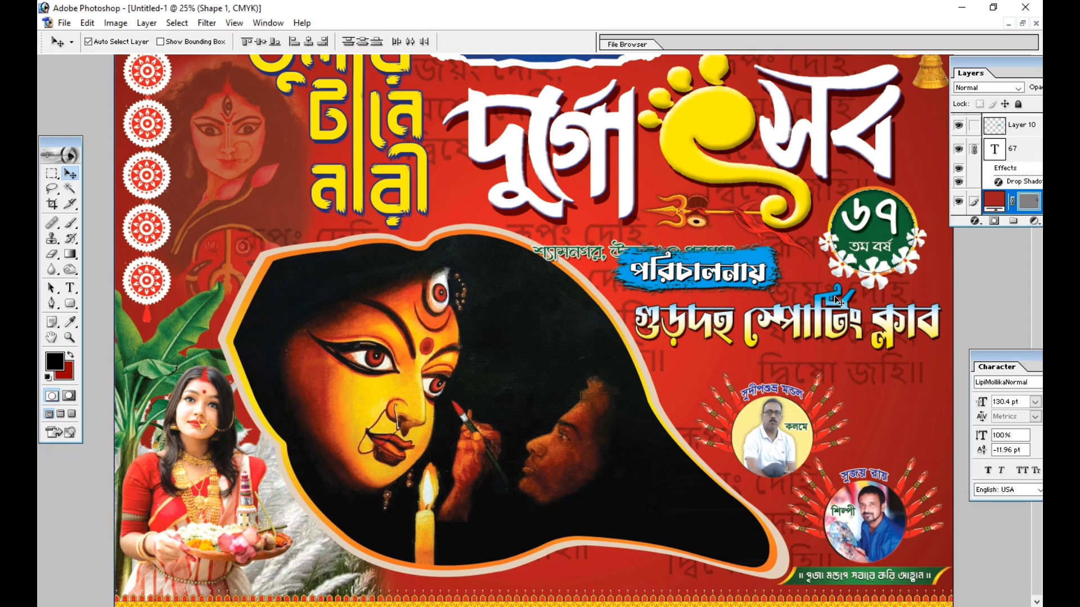
Nudge the club name upward and place the address line directly beneath it.
click(835, 296)
key(shift+Up)
key(shift+Up)
key(shift+Up)
key(shift+Up)
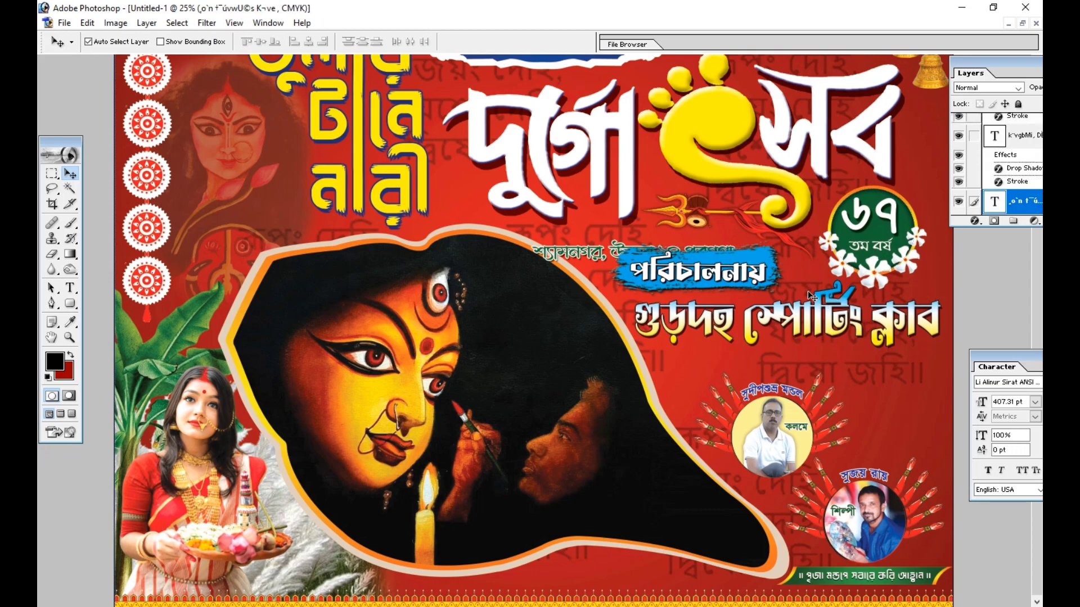
click(618, 253)
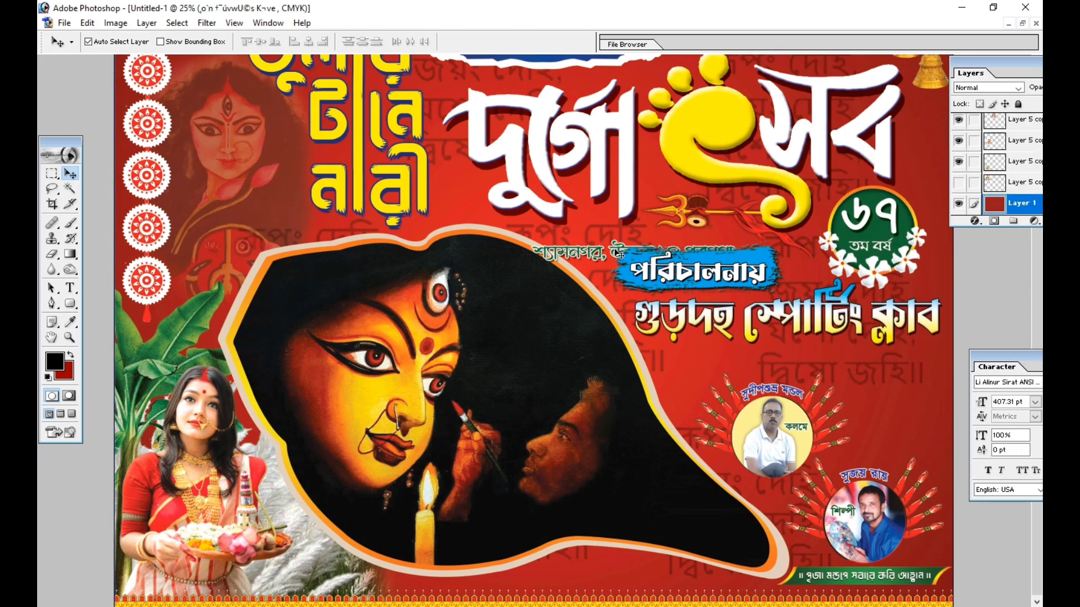
click(618, 252)
drag(618, 253, 774, 360)
key(shift+Up)
Copy the woman with the drum from Untitled-1.tif into the banner and place her above the artist's badge.
click(1021, 23)
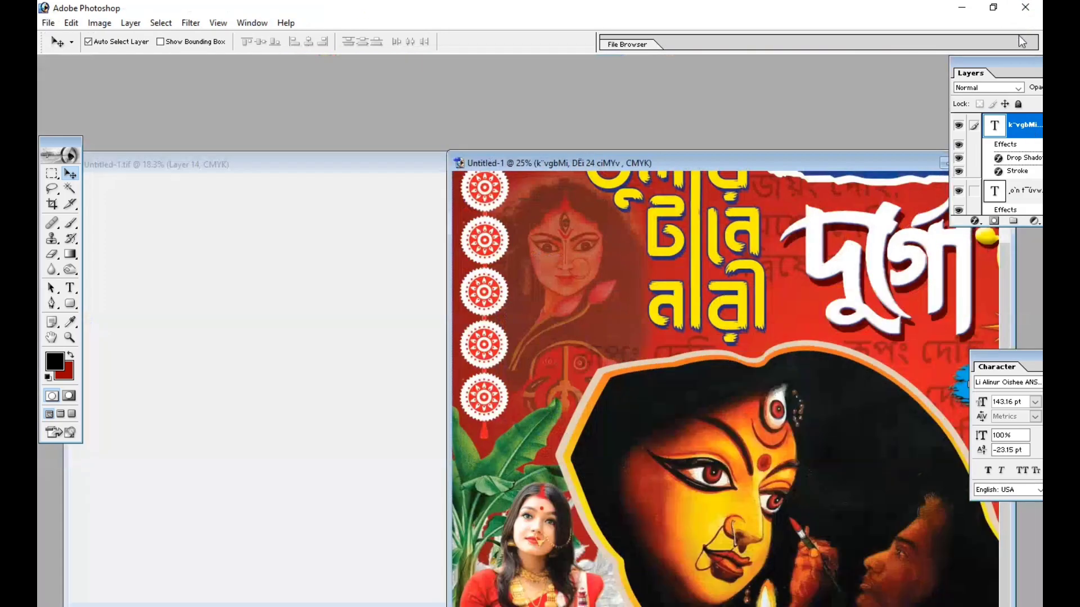
click(414, 372)
drag(535, 430, 769, 304)
double_click(757, 159)
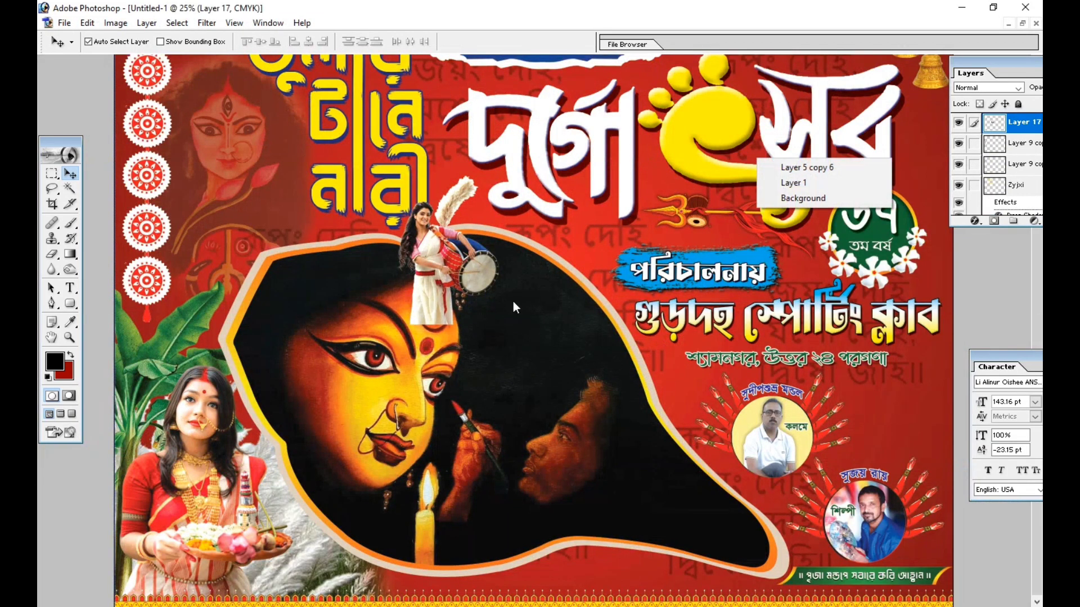
drag(454, 268, 884, 431)
Send the woman with the drum backward in the layer order so she stands behind the artist's badge and name.
key(ctrl+bracketleft)
key(ctrl+bracketleft)
key(ctrl+bracketleft)
key(ctrl+bracketleft)
key(ctrl+bracketleft)
key(ctrl+bracketleft)
key(ctrl+bracketleft)
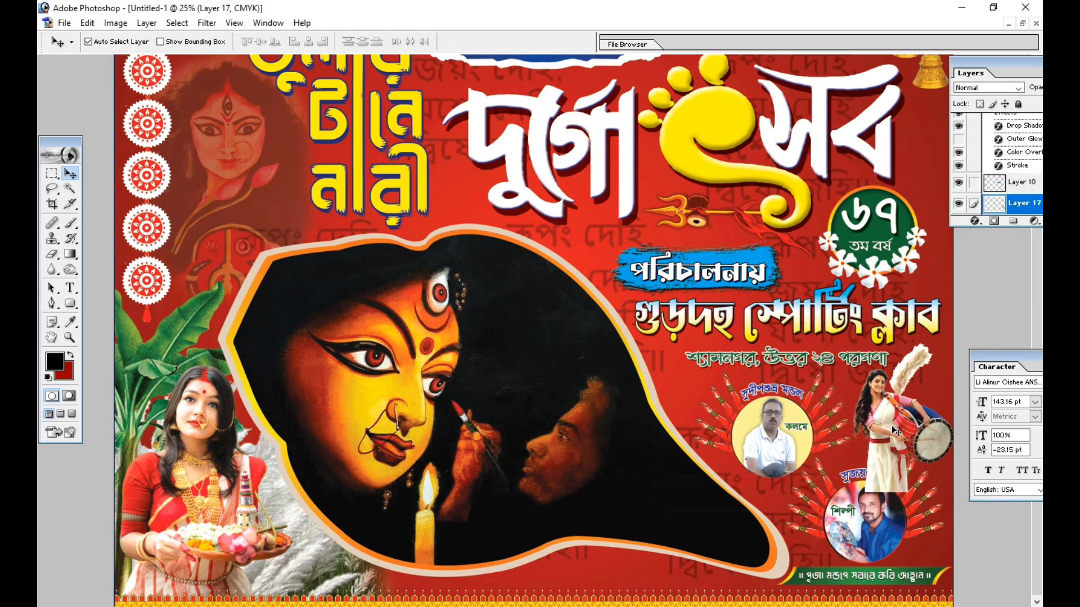
key(ctrl+bracketleft)
key(ctrl+bracketleft)
key(ctrl+bracketleft)
key(ctrl+bracketleft)
key(ctrl+bracketleft)
key(ctrl+bracketleft)
key(ctrl+bracketleft)
key(ctrl+bracketleft)
key(ctrl+bracketright)
key(ctrl+bracketright)
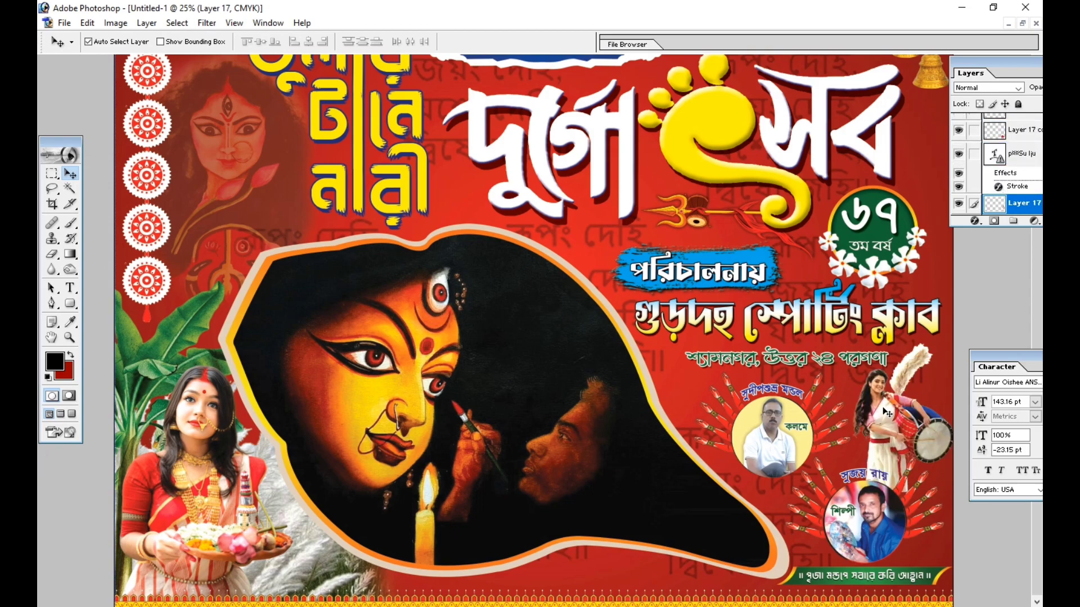
key(shift+Right)
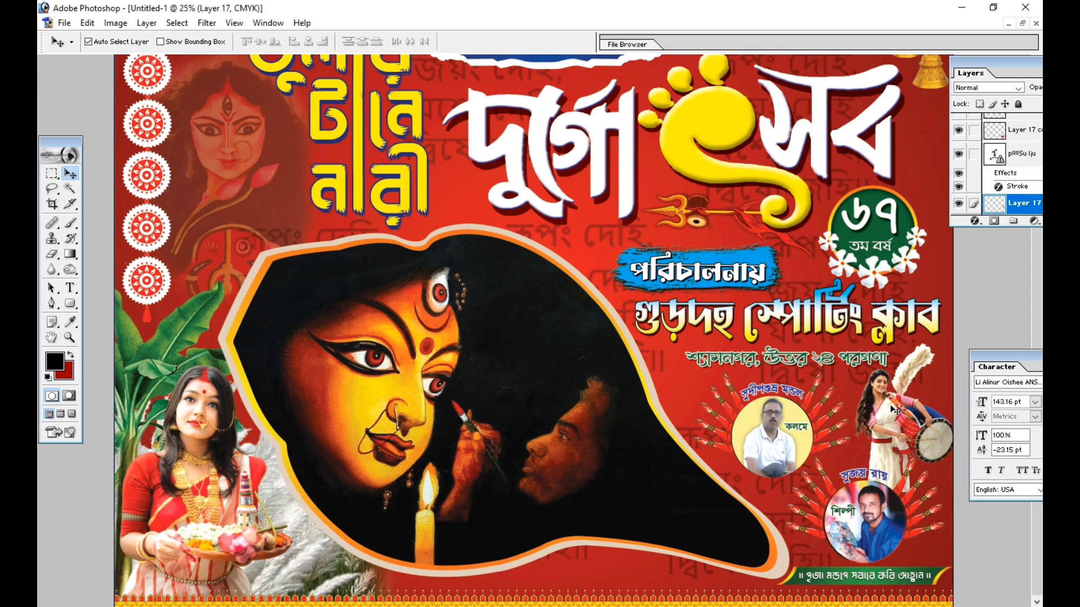
key(shift+Left)
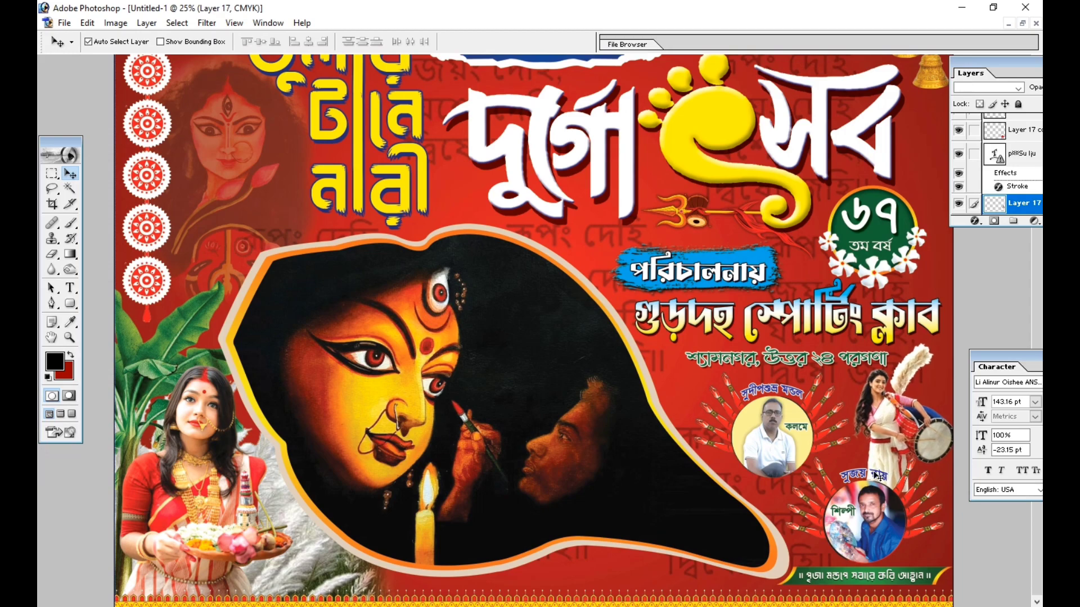
Examine at full size how the woman with the drum overlaps the artist's portrait badge.
key(e)
key(ctrl+plus)
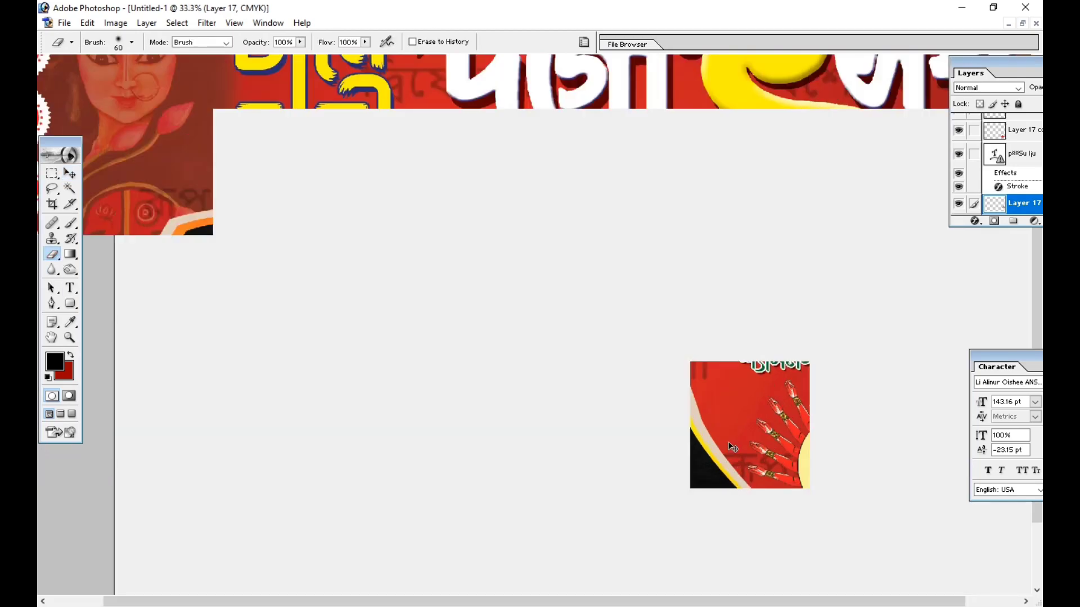
key(ctrl+plus)
key(ctrl+plus)
drag(829, 430, 231, 420)
drag(843, 562, 249, 247)
drag(861, 340, 825, 424)
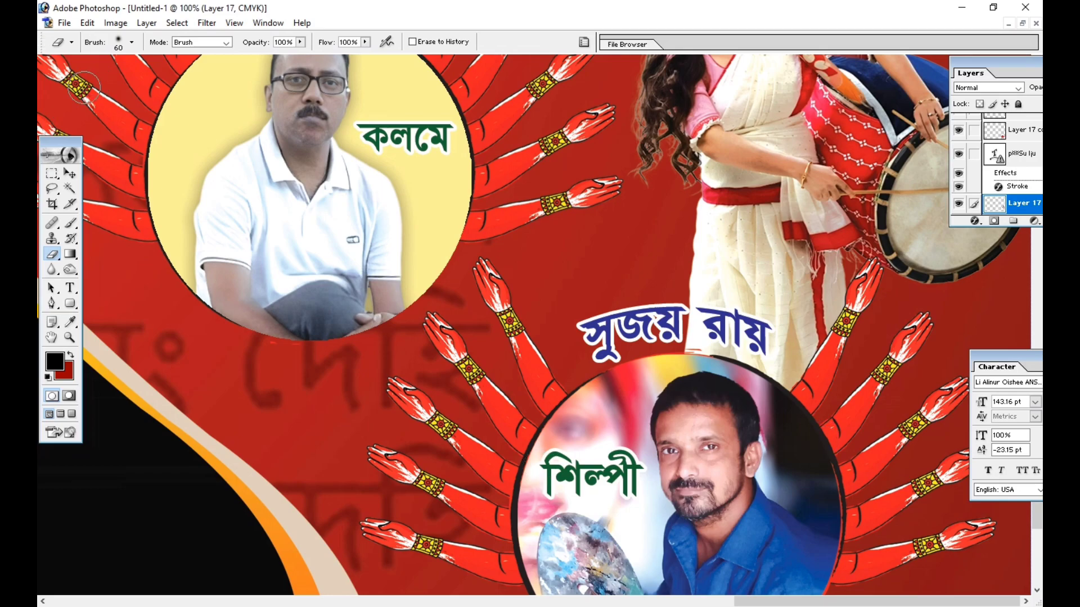
click(69, 188)
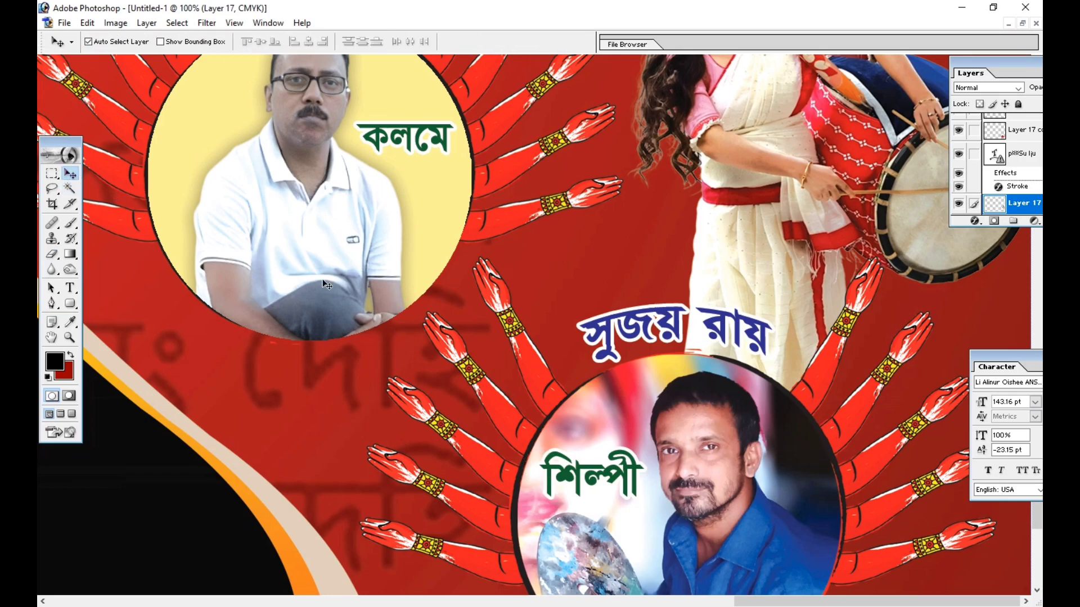
key(ctrl+minus)
key(ctrl+minus)
click(699, 370)
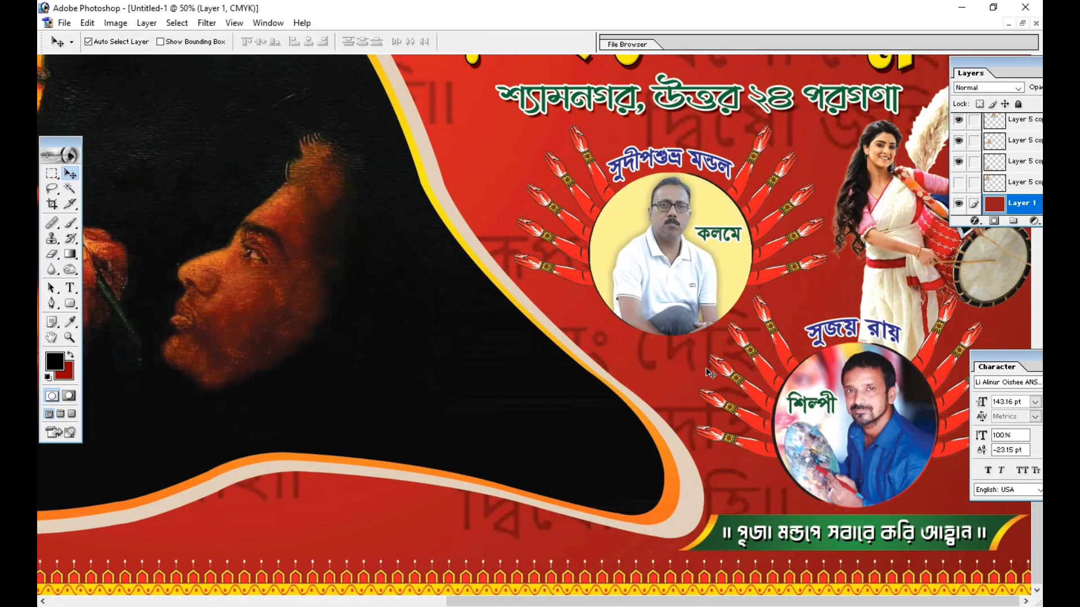
key(ctrl+minus)
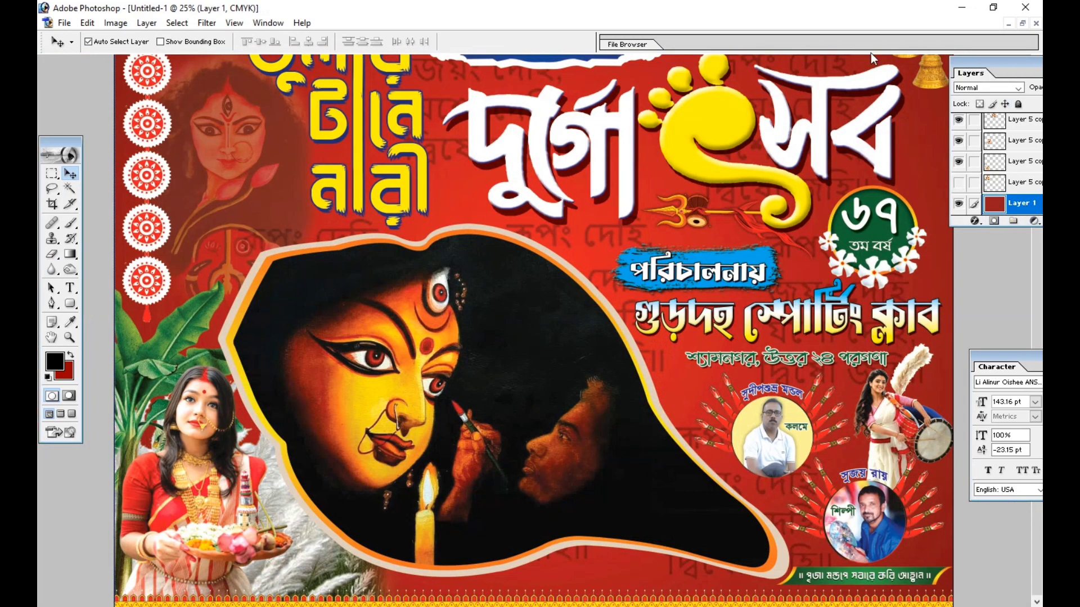
Add a new layer directly above the red background and set the foreground colour to cyan with C 100, M 0, Y 0, K 0.
drag(980, 72, 802, 49)
click(877, 198)
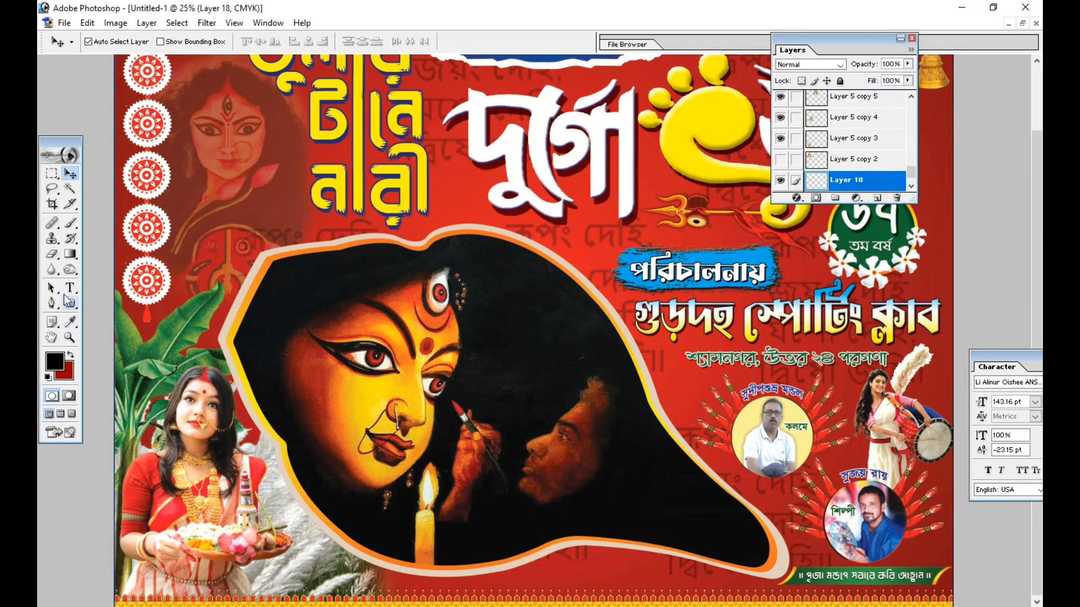
click(59, 365)
drag(706, 183, 683, 145)
text(100)
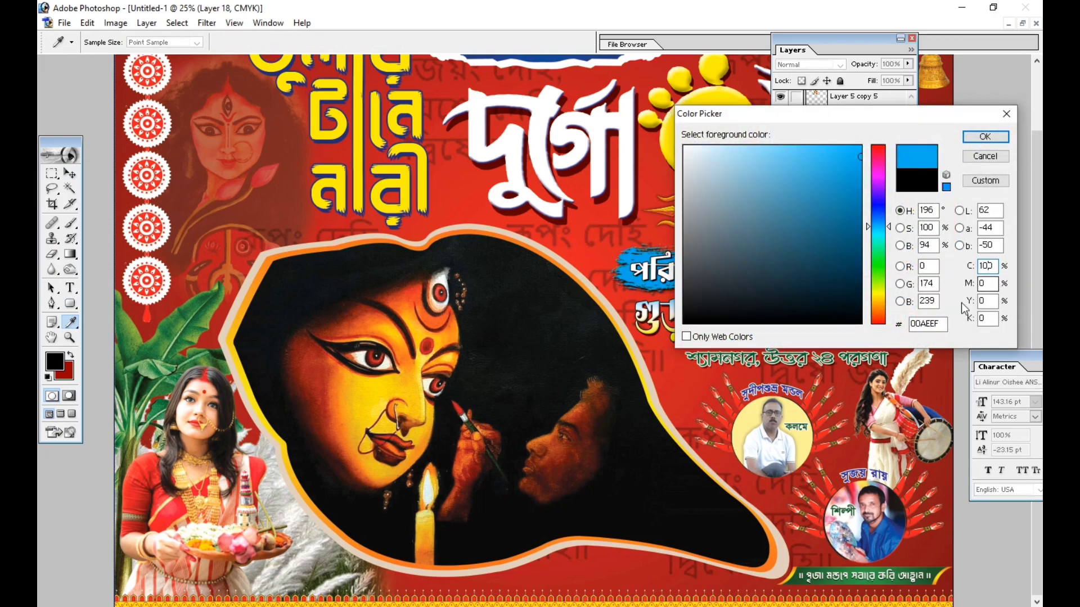
key(Return)
Paint a soft cyan area around both portrait badges with a 1500-pixel brush at 100% opacity.
click(70, 224)
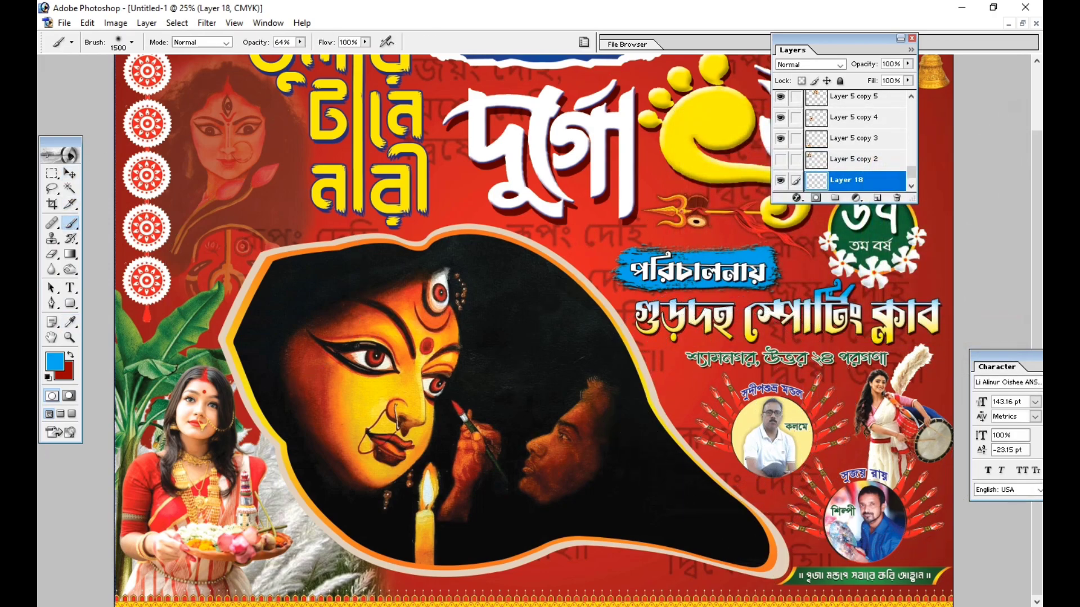
drag(711, 402, 830, 487)
key(ctrl+z)
drag(300, 43, 365, 60)
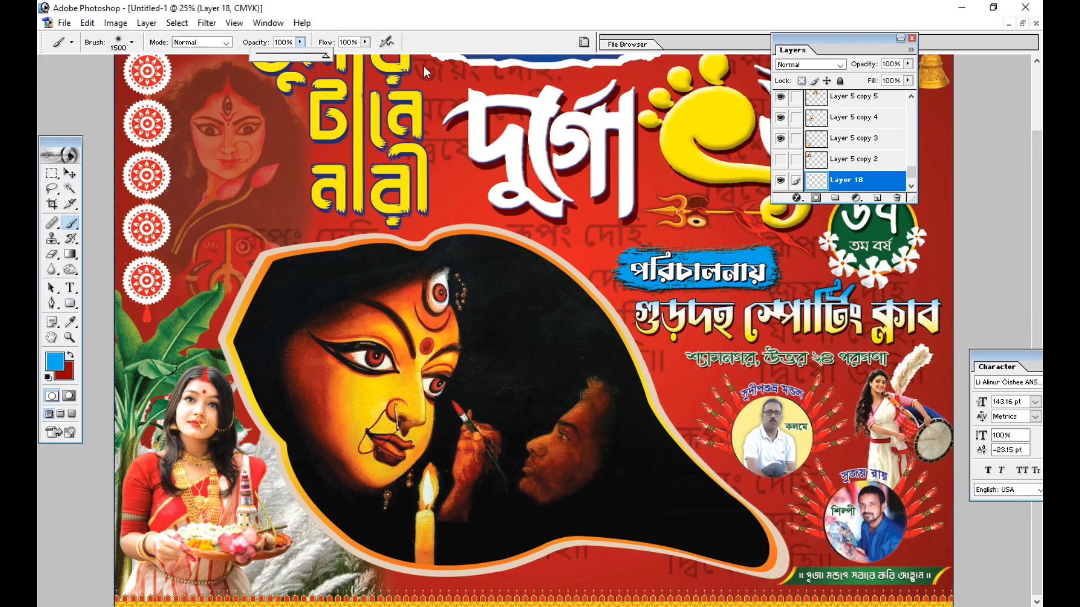
click(707, 417)
drag(860, 393, 826, 523)
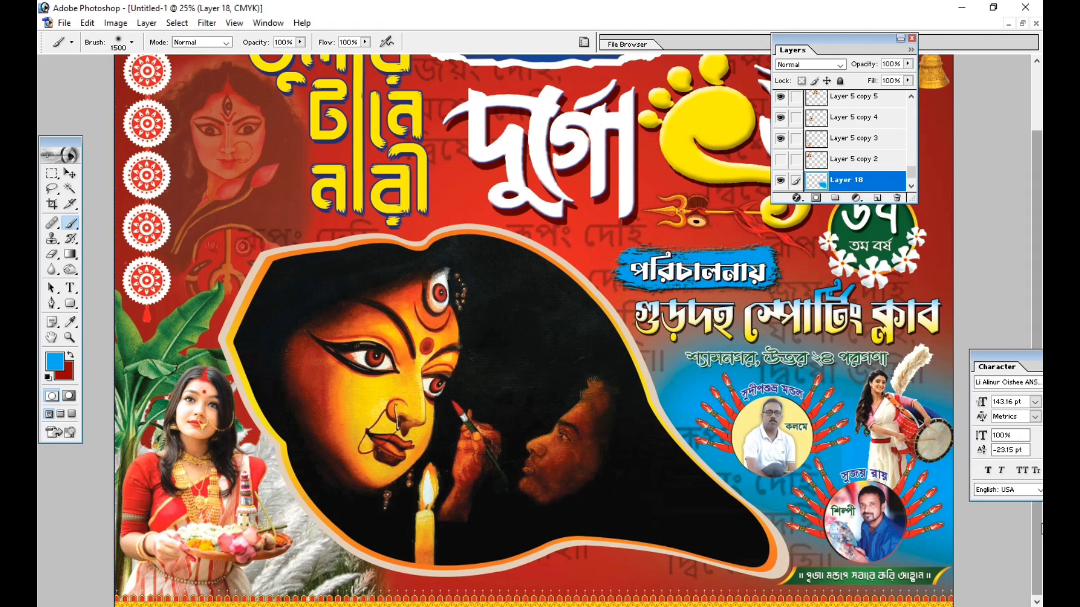
Set the blend mode of the cyan paint layer to Screen.
click(803, 65)
key(Down)
key(Down)
key(Down)
key(Down)
key(Down)
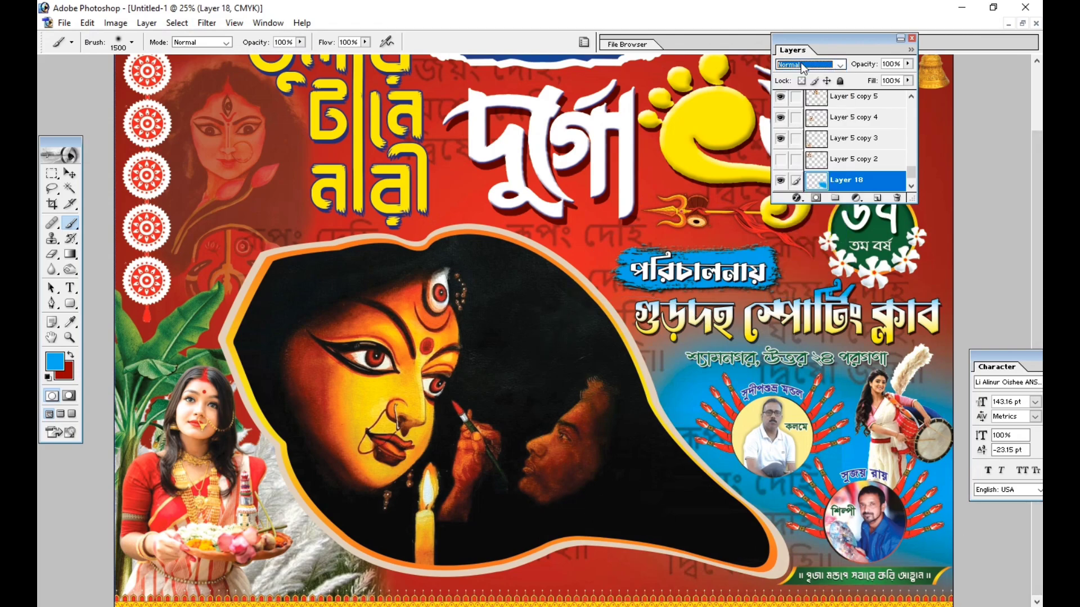
key(Down)
key(Down)
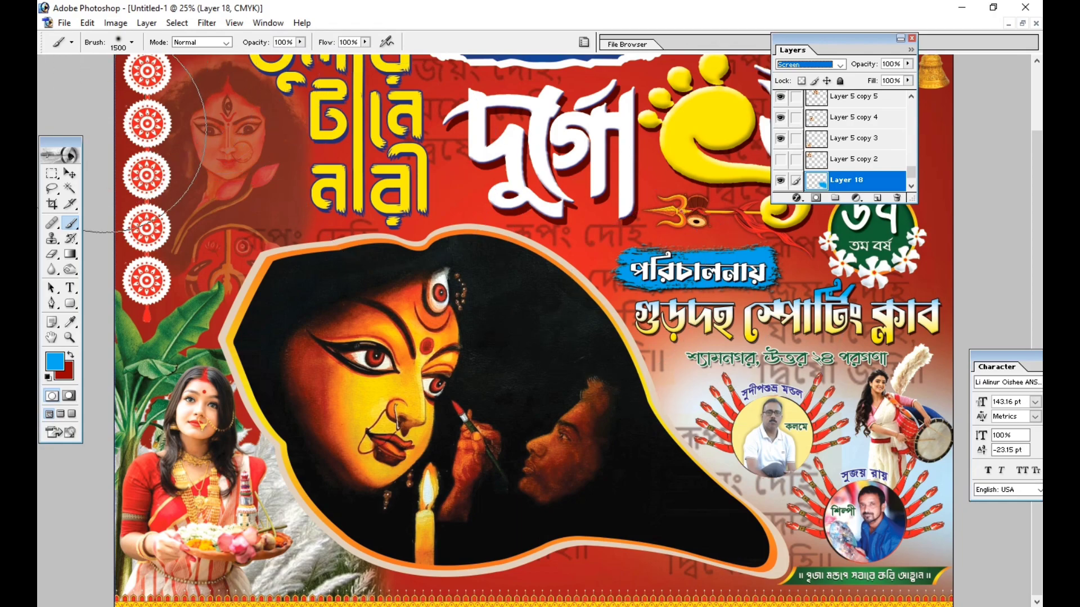
Raise the cyan paint layer in the layer order until it sits directly below Layer 11, above the dark background lettering.
click(70, 174)
key(ctrl+])
key(ctrl+])
key(ctrl+])
key(ctrl+])
key(ctrl+])
key(ctrl+])
key(ctrl+])
key(ctrl+])
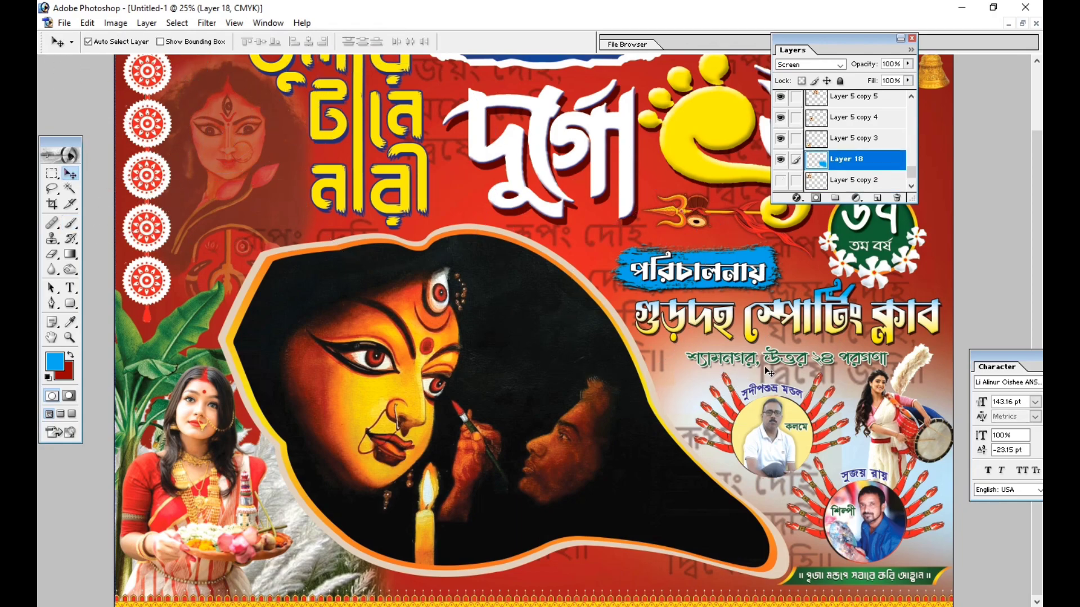
key(ctrl+])
key(ctrl+])
key(ctrl+])
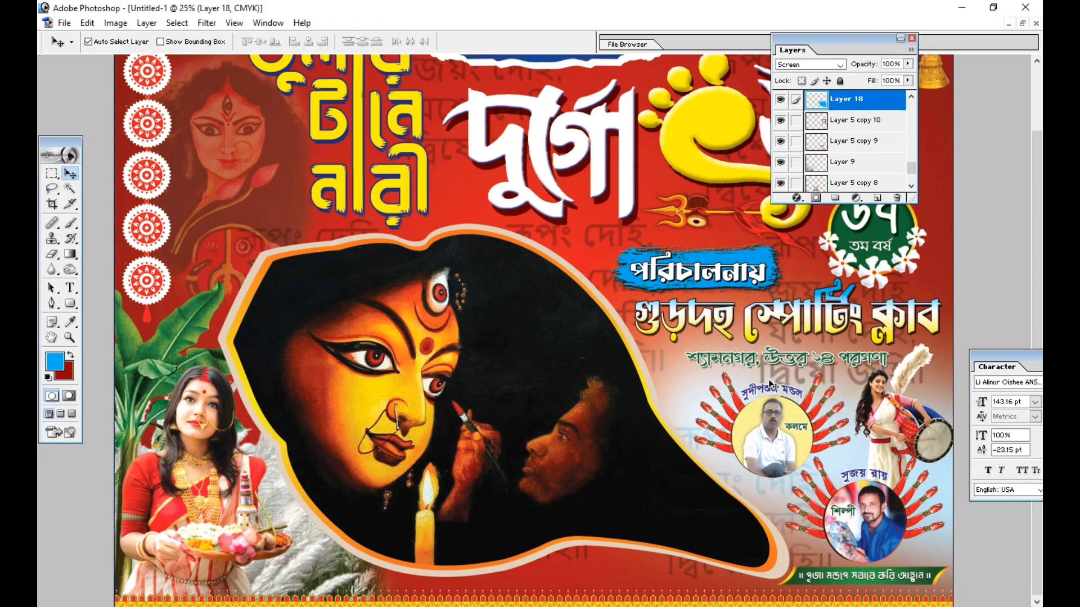
key(ctrl+[)
key(ctrl+[)
key(ctrl+[)
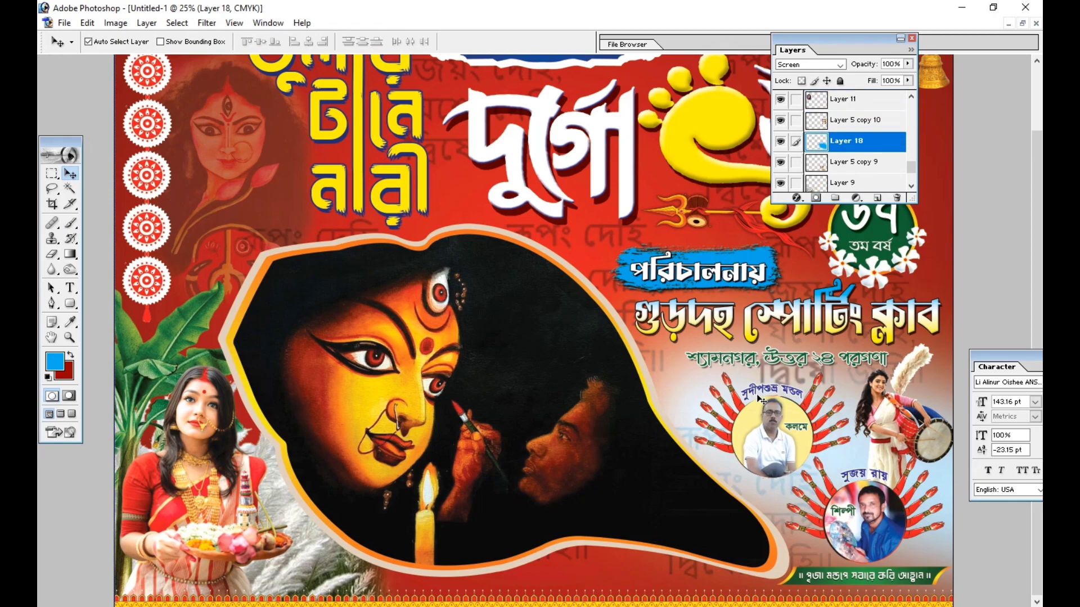
key(ctrl+])
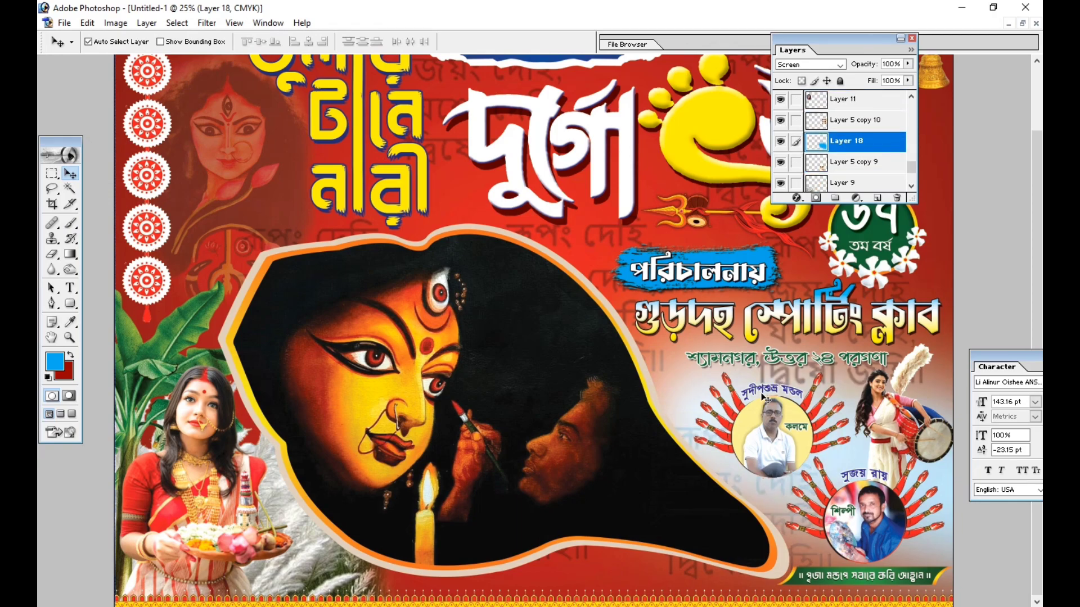
key(ctrl+])
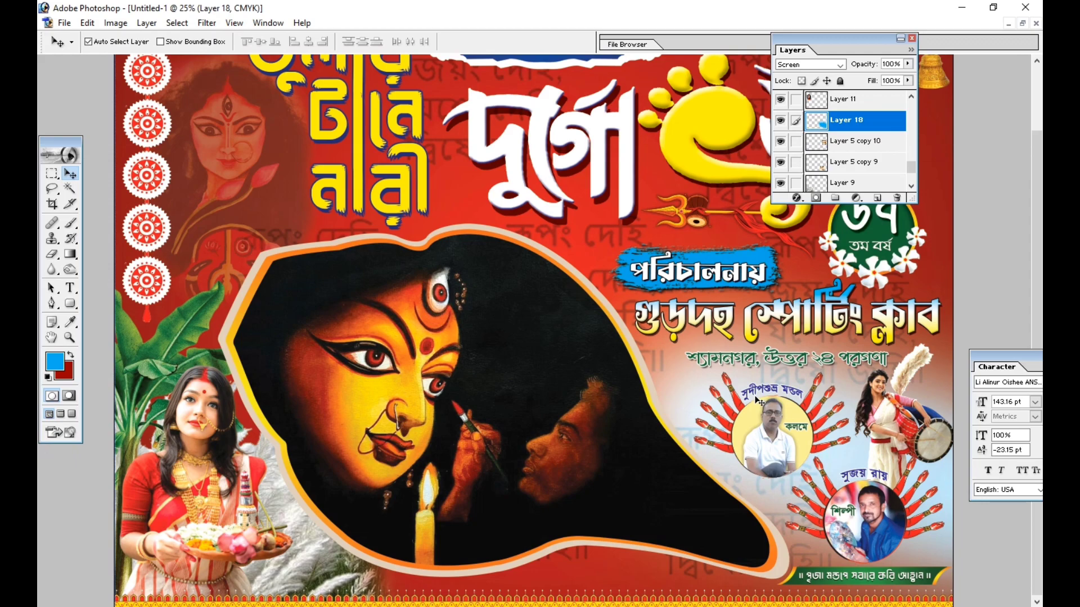
Copy the white flower from Untitled-1.tif into the banner and place it beneath the painting's lower curved edge.
key(ctrl+minus)
key(ctrl+plus)
key(ctrl+plus)
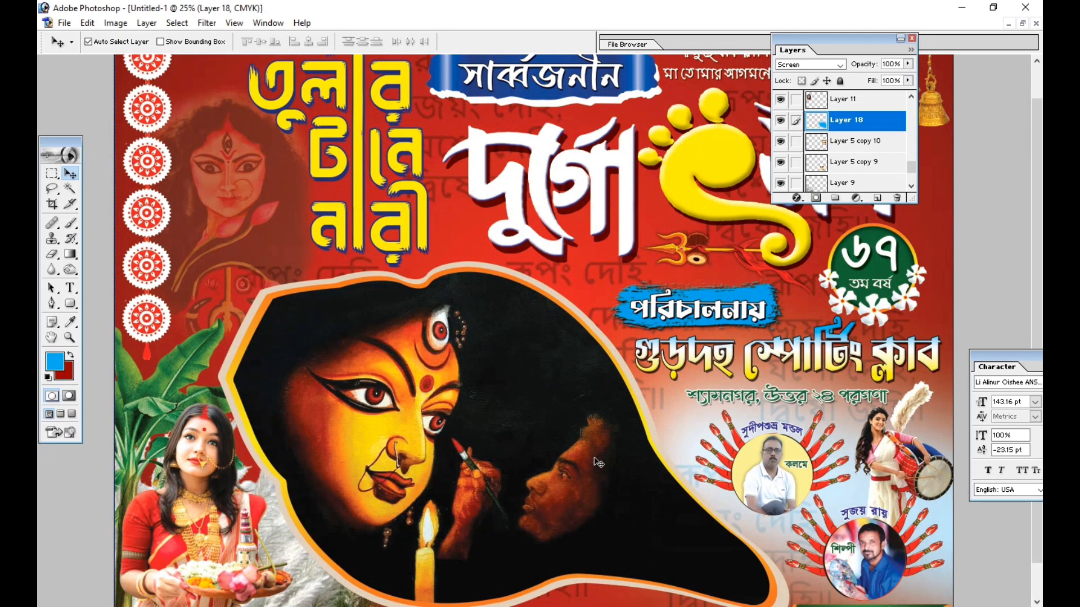
scroll(535, 331, down, 1)
click(1022, 23)
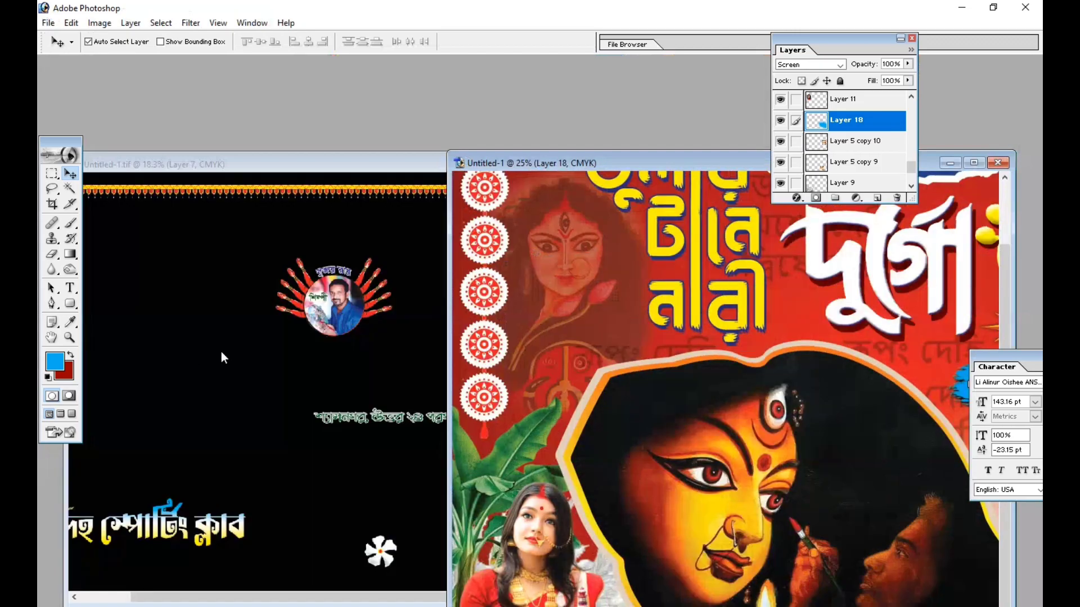
click(376, 563)
drag(375, 562, 651, 180)
double_click(646, 160)
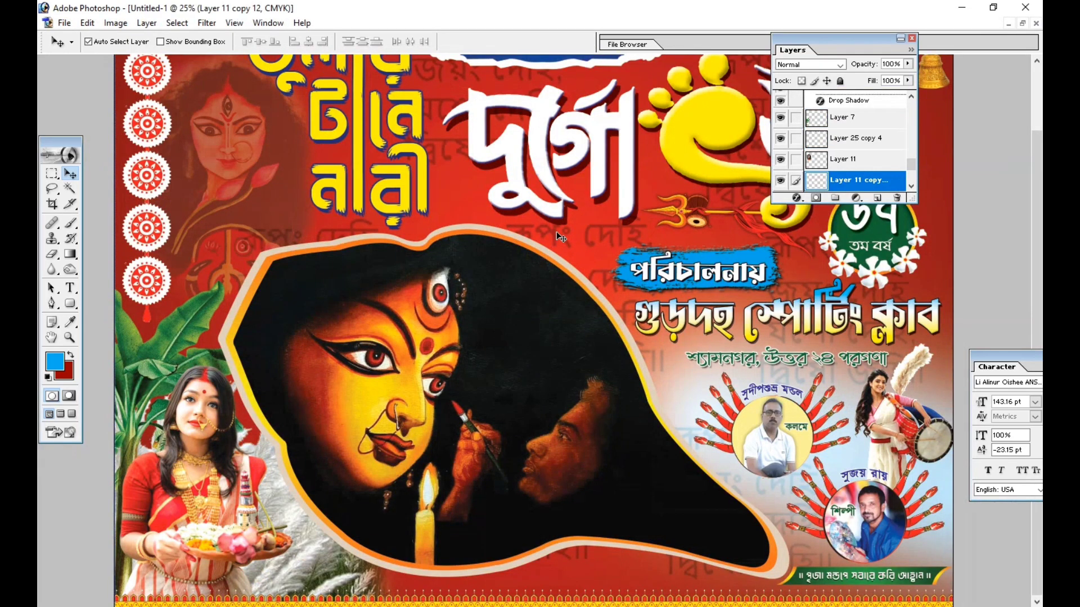
key(ctrl+t)
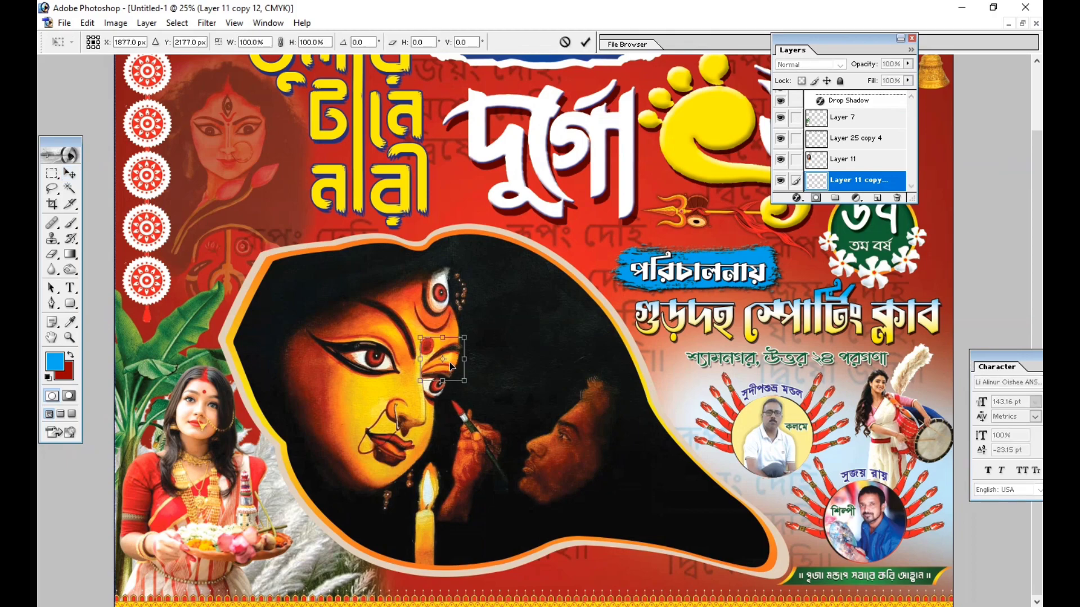
drag(532, 507, 597, 566)
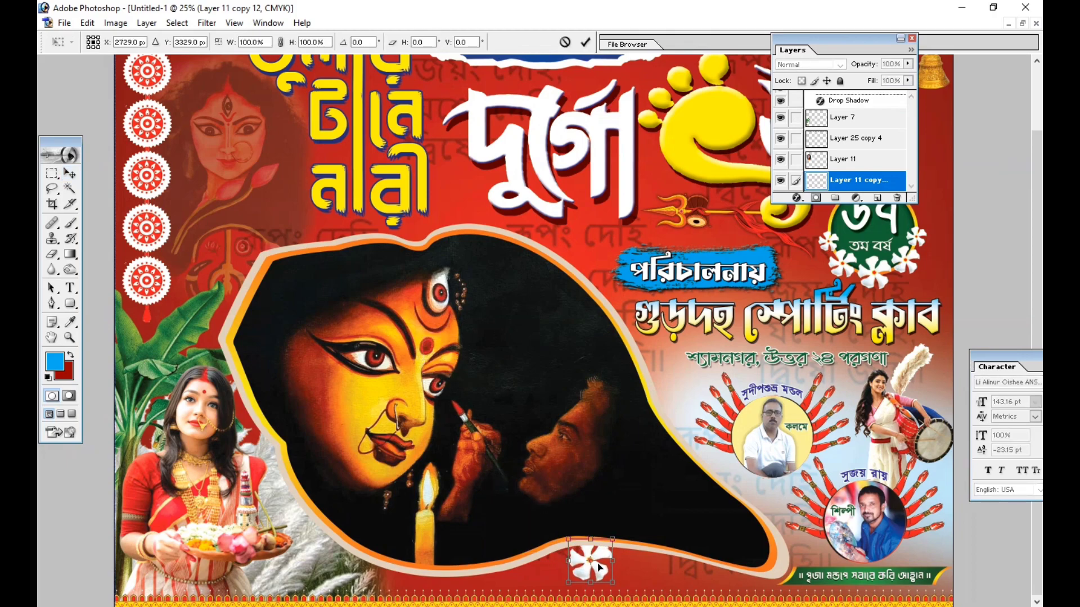
key(Return)
Duplicate the white flower to its left and scale the copy down slightly.
key(ctrl+plus)
key(ctrl+plus)
space+drag(699, 492, 578, 37)
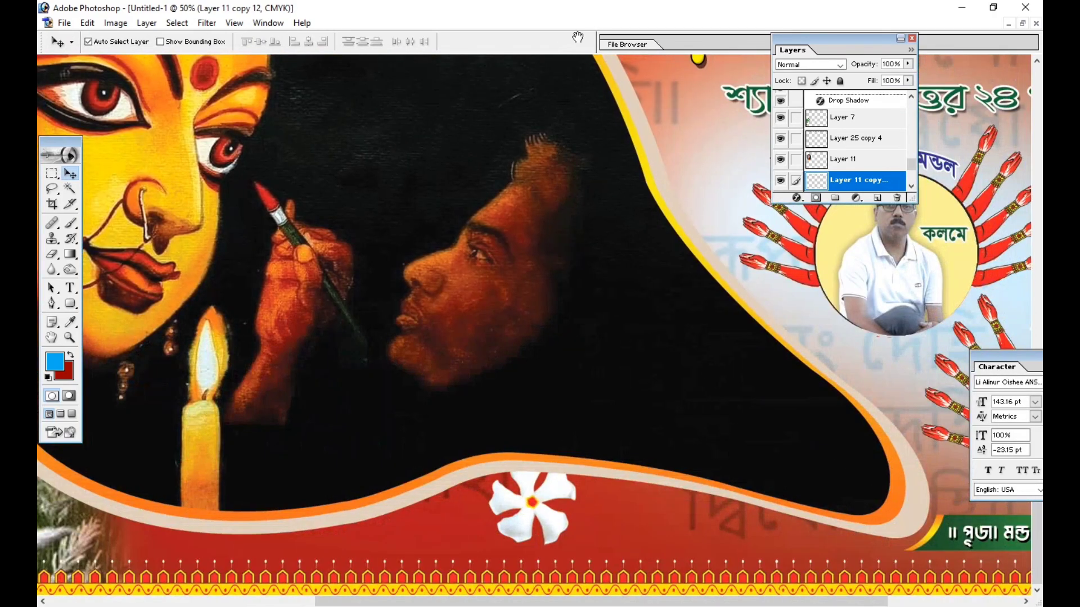
space+drag(525, 288, 541, 235)
drag(546, 504, 464, 531)
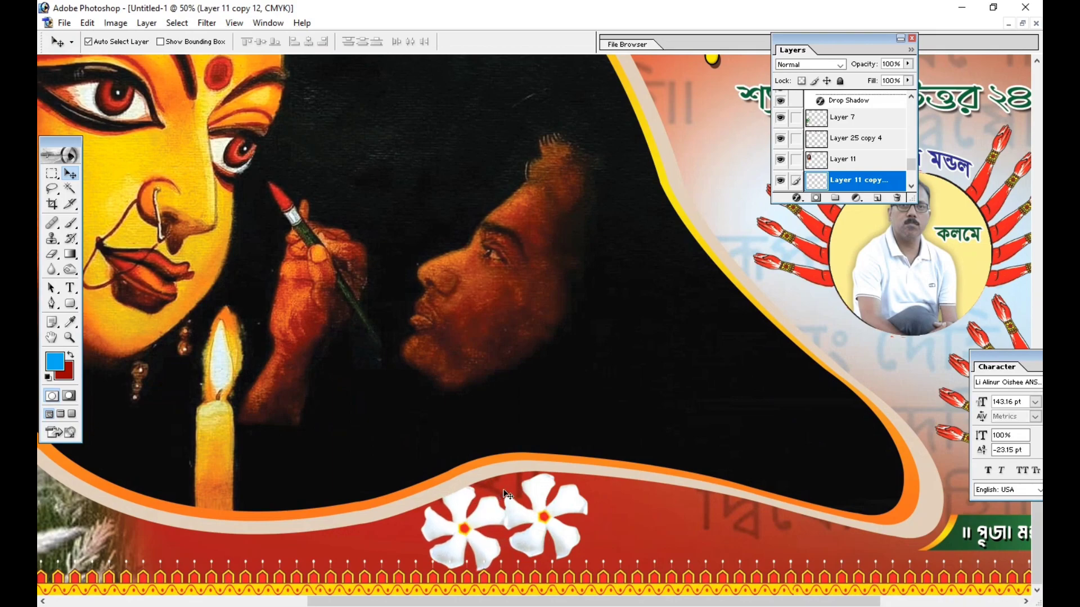
key(ctrl+t)
drag(505, 483, 497, 488)
key(Return)
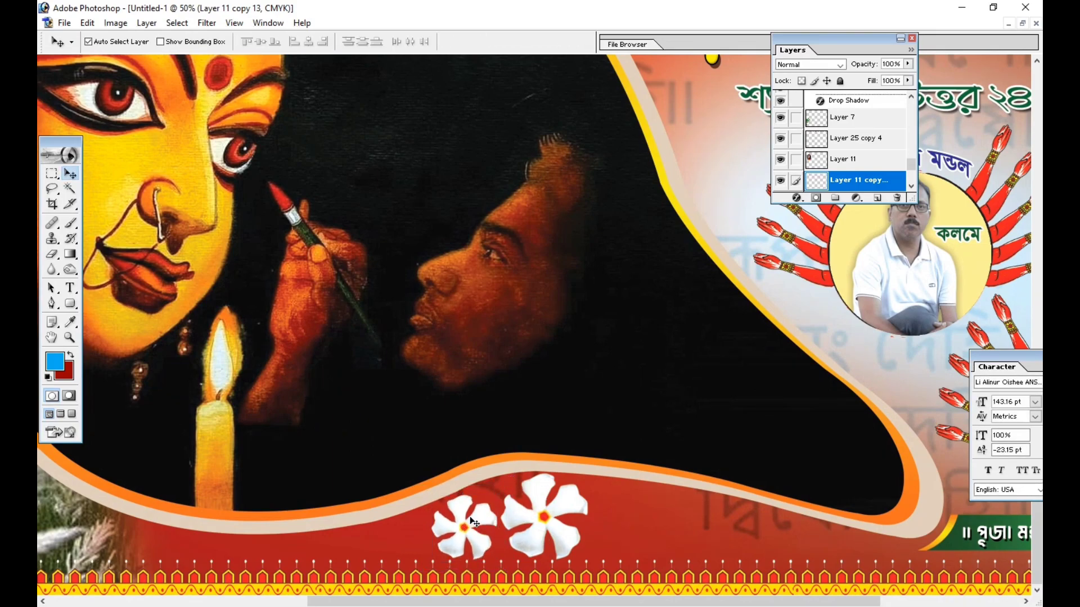
Extend the flower row leftward along the painting's lower edge with three more copies, each smaller than the one before.
drag(462, 526, 406, 541)
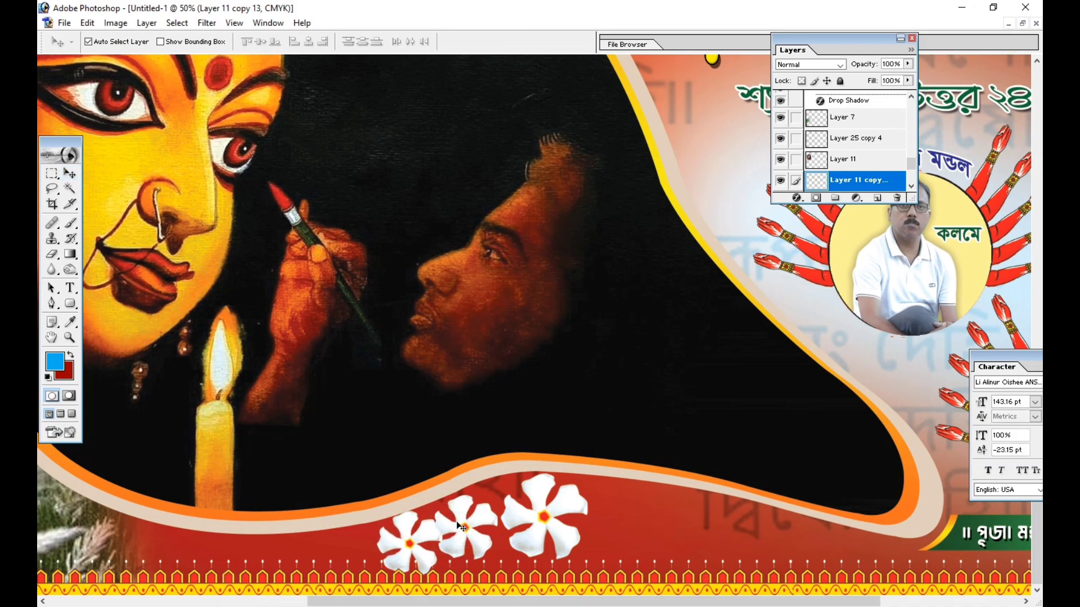
key(ctrl+t)
drag(438, 509, 429, 516)
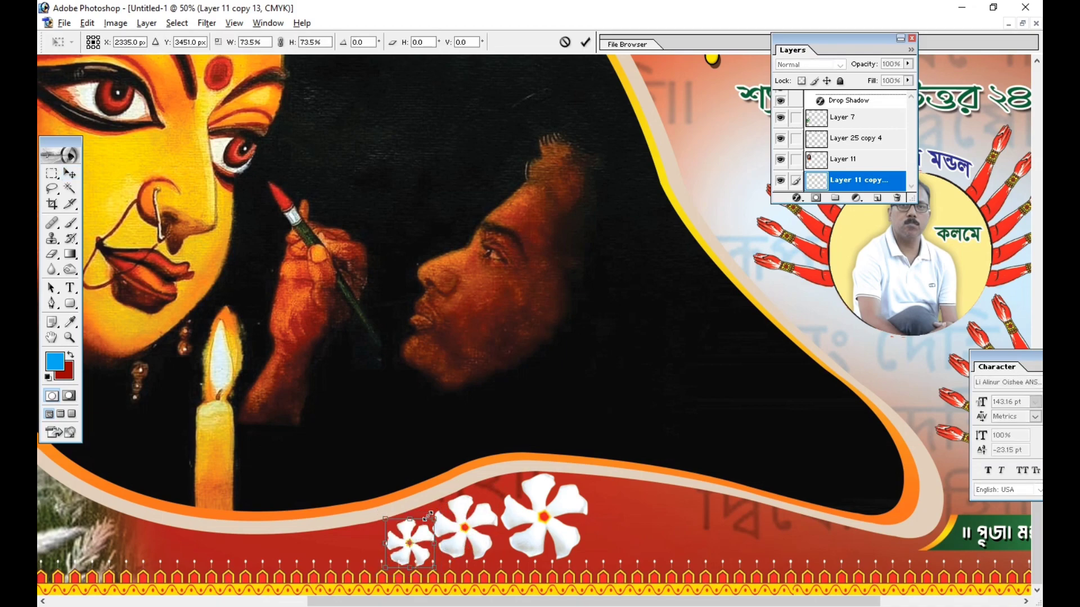
drag(424, 540, 335, 547)
key(Return)
key(ctrl+t)
key(Return)
key(ctrl+t)
key(Return)
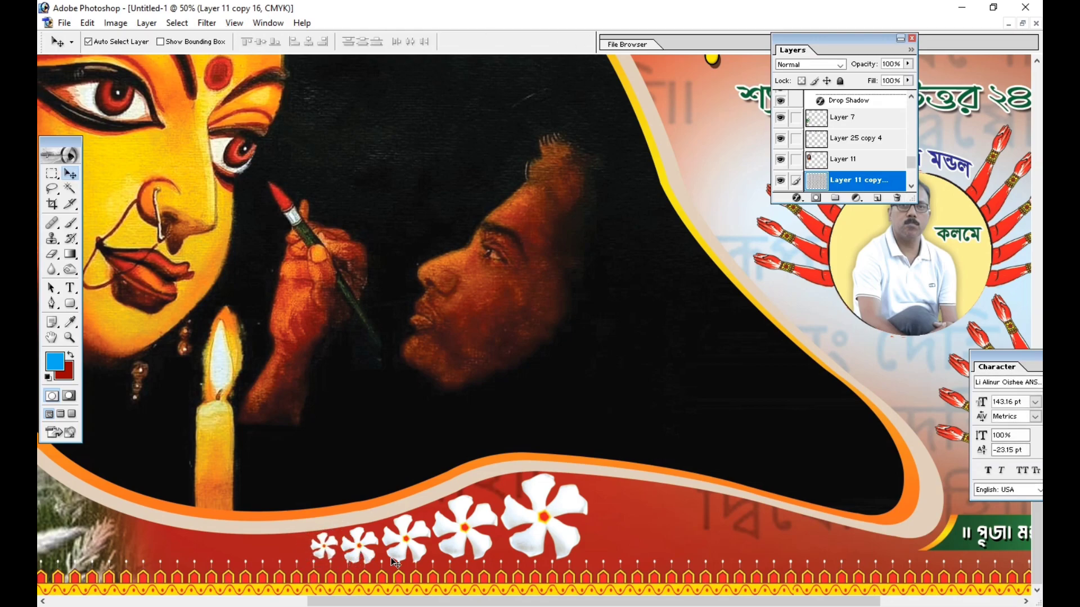
Place two flower copies to the right of the largest flower, scaling the first to 113.8% and the second to 96.3%.
drag(470, 529, 630, 519)
key(ctrl+t)
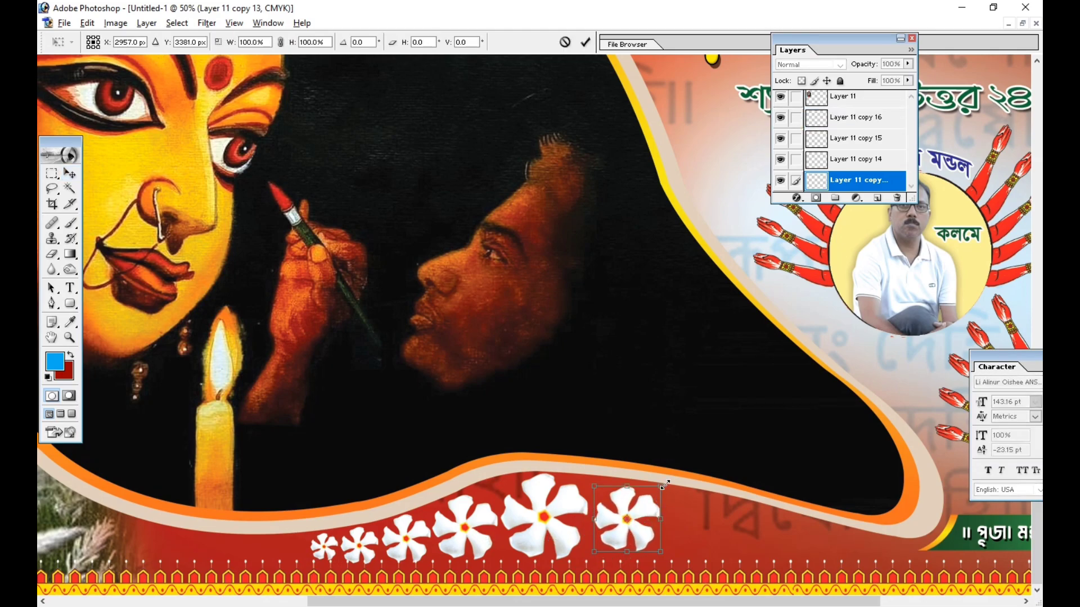
drag(667, 482, 671, 481)
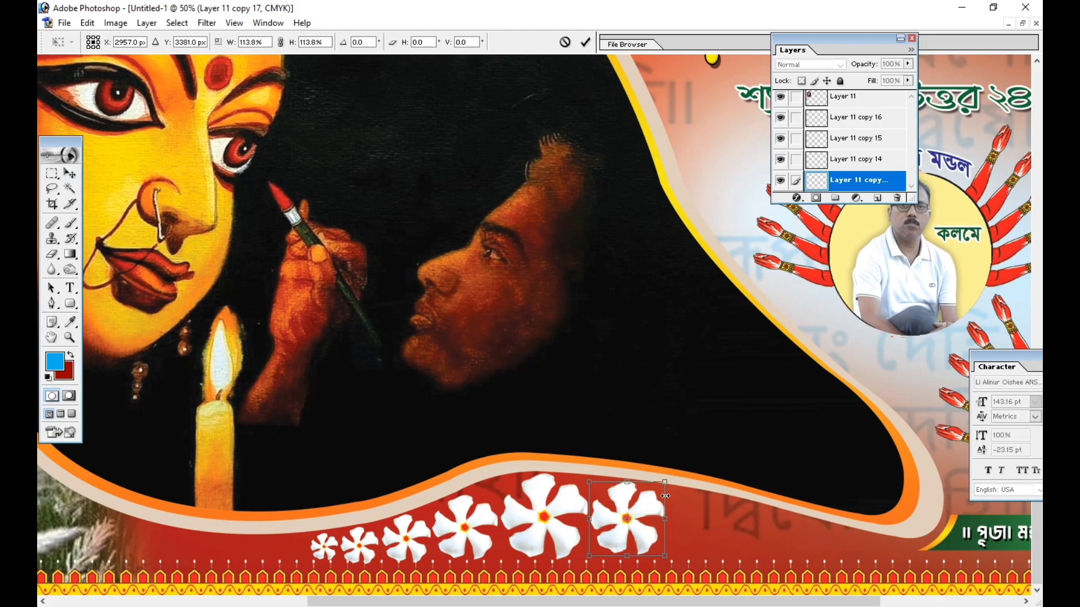
key(Return)
drag(617, 523, 691, 523)
key(ctrl+t)
drag(740, 488, 732, 492)
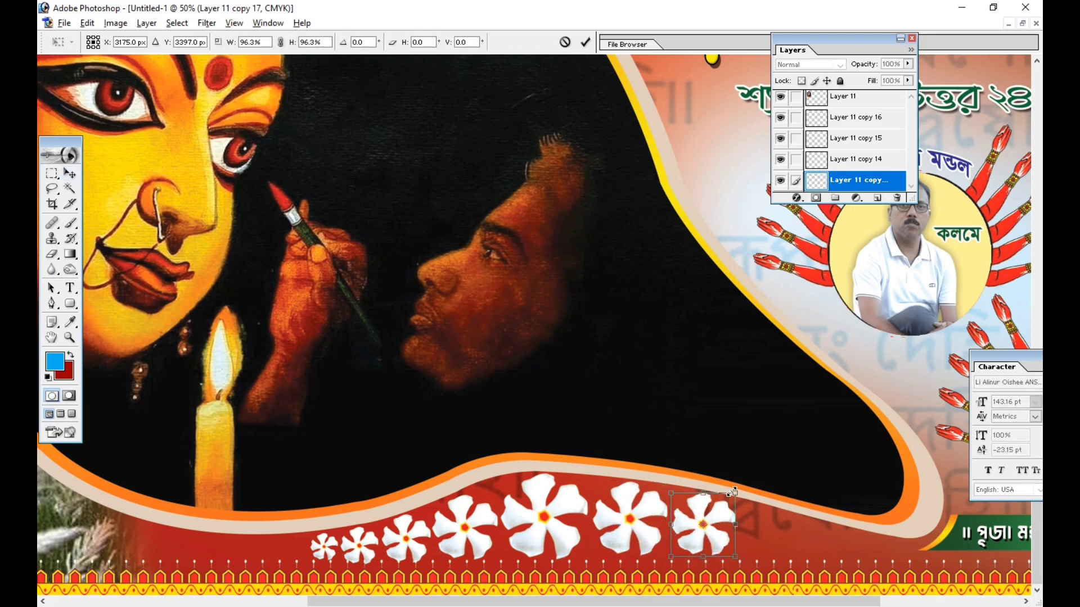
key(Return)
Continue the flower row rightward with three progressively smaller copies, ending near the painting's lower right tip.
drag(704, 527, 764, 536)
key(ctrl+t)
drag(801, 503, 835, 515)
key(Return)
key(ctrl+t)
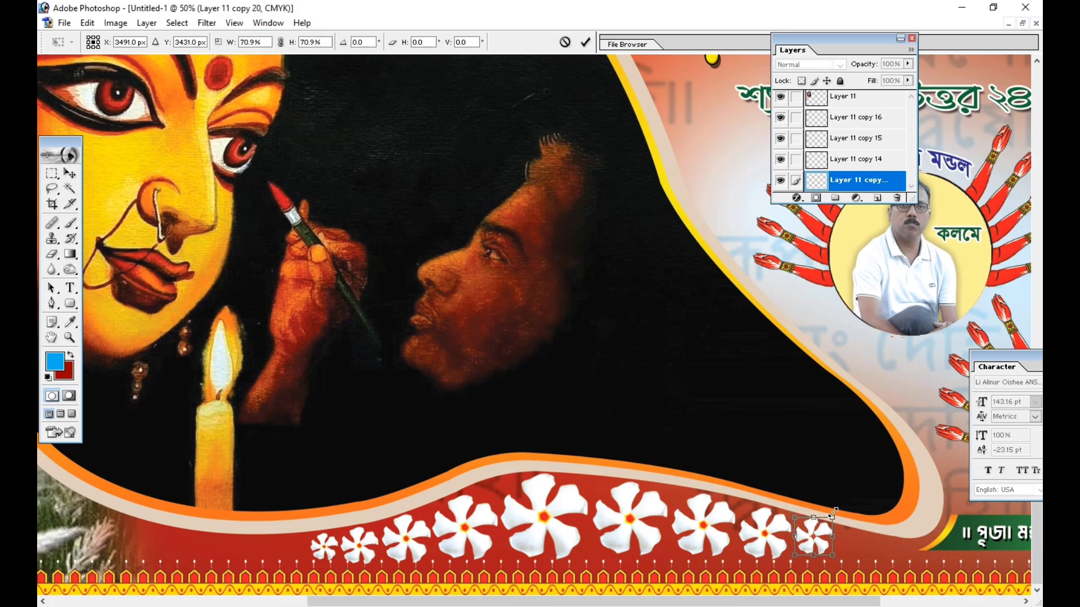
key(Return)
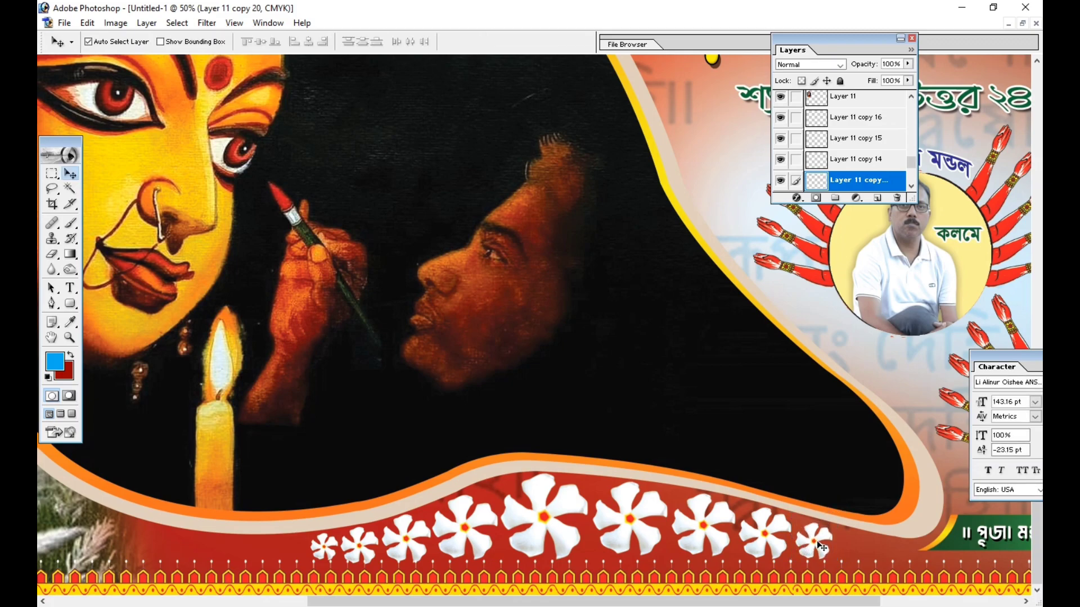
drag(813, 543, 867, 529)
key(ctrl+t)
key(Return)
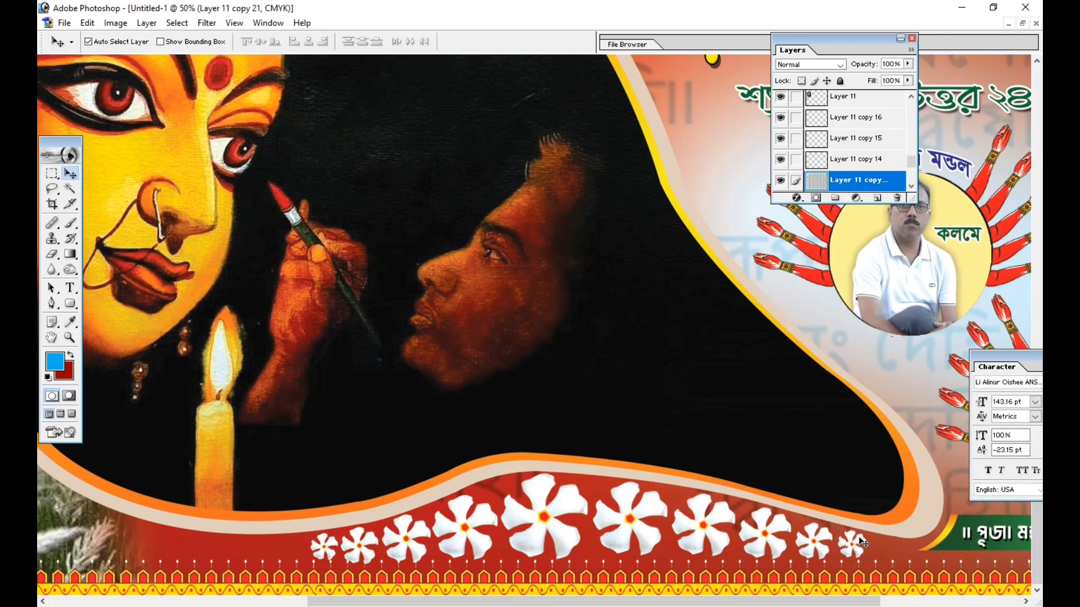
Change the angle of the radial gradient overlay on the red background layer and move the Layers palette clear of the banner.
key(ctrl+minus)
key(ctrl+minus)
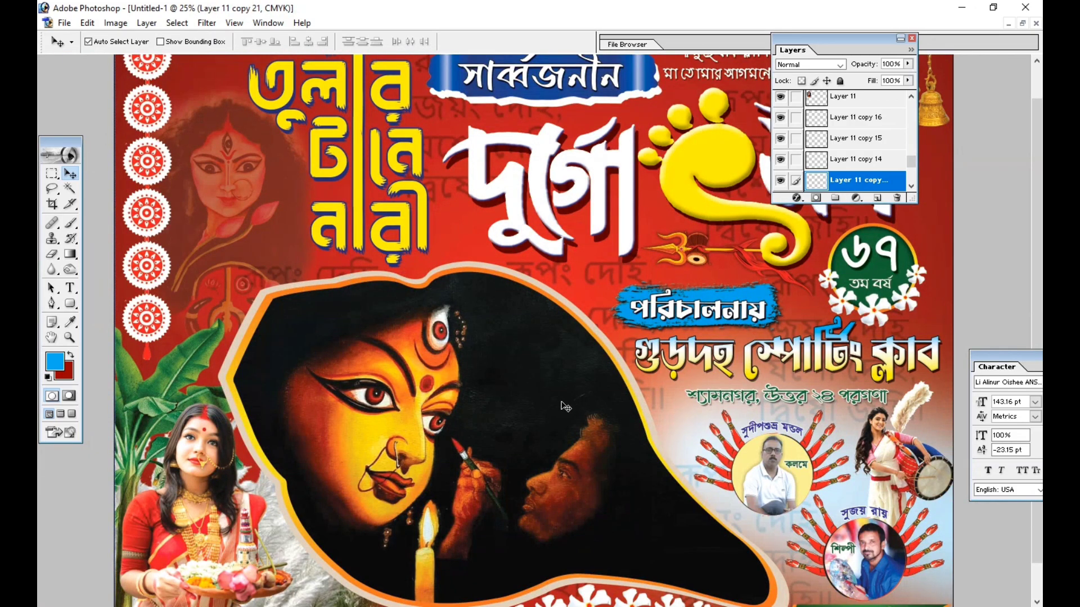
click(723, 277)
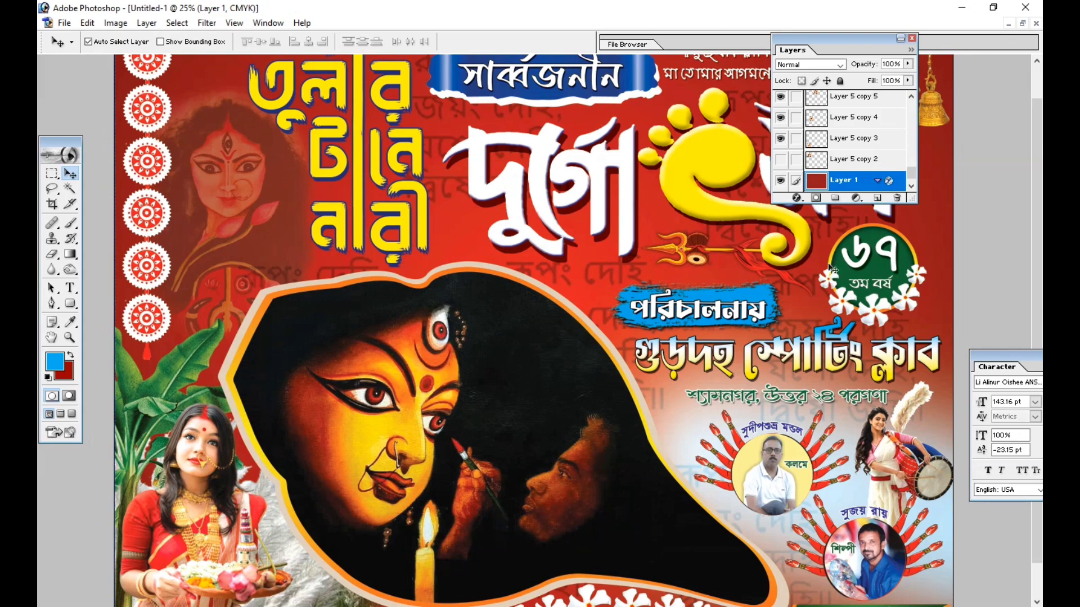
click(797, 199)
click(828, 342)
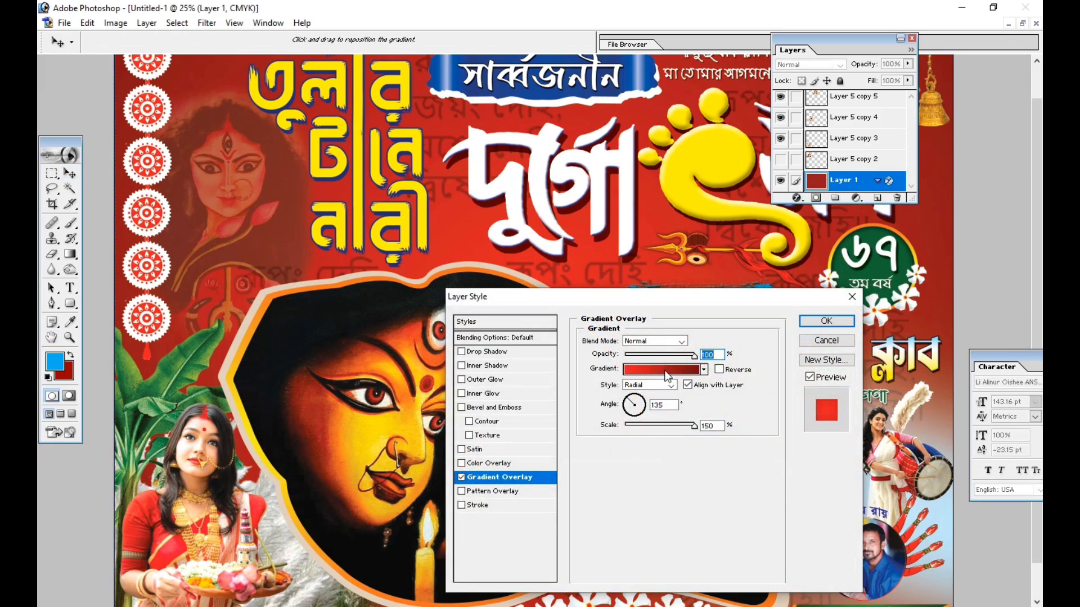
click(635, 401)
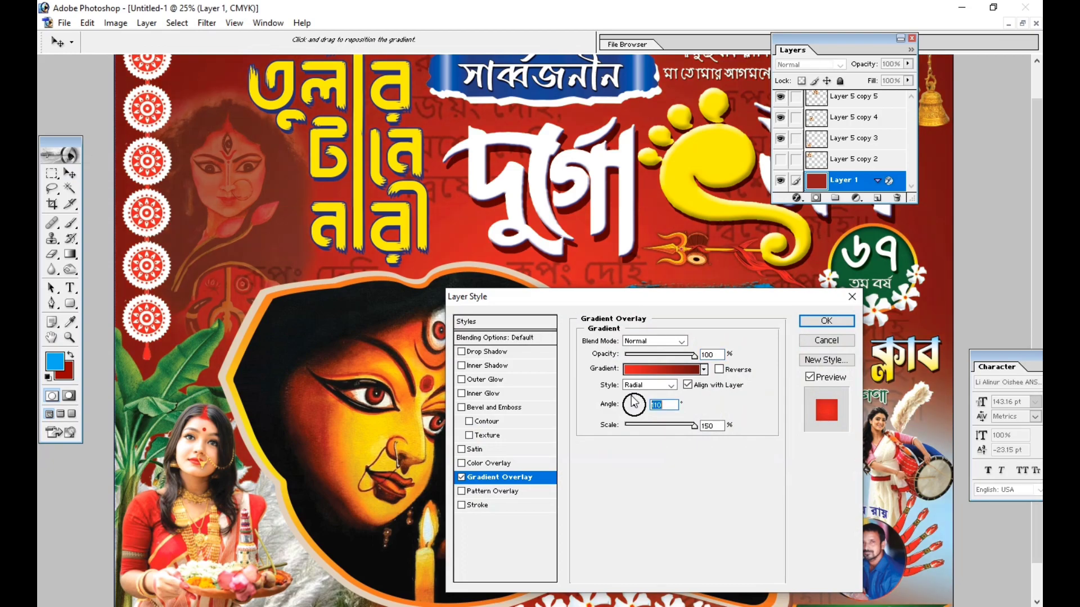
drag(634, 401, 632, 399)
key(Return)
key(ctrl+minus)
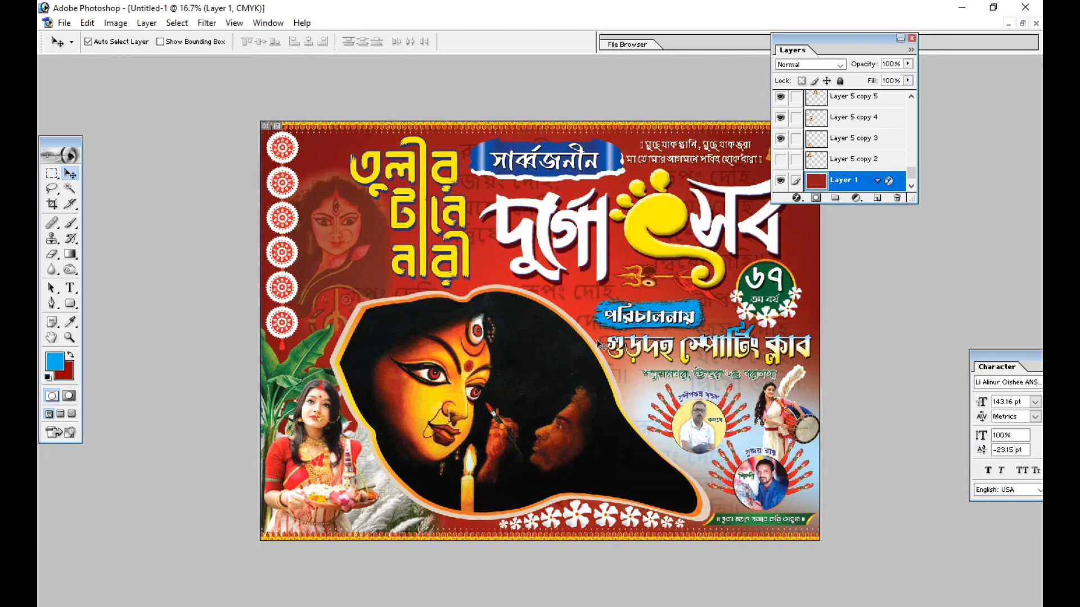
drag(793, 48, 887, 60)
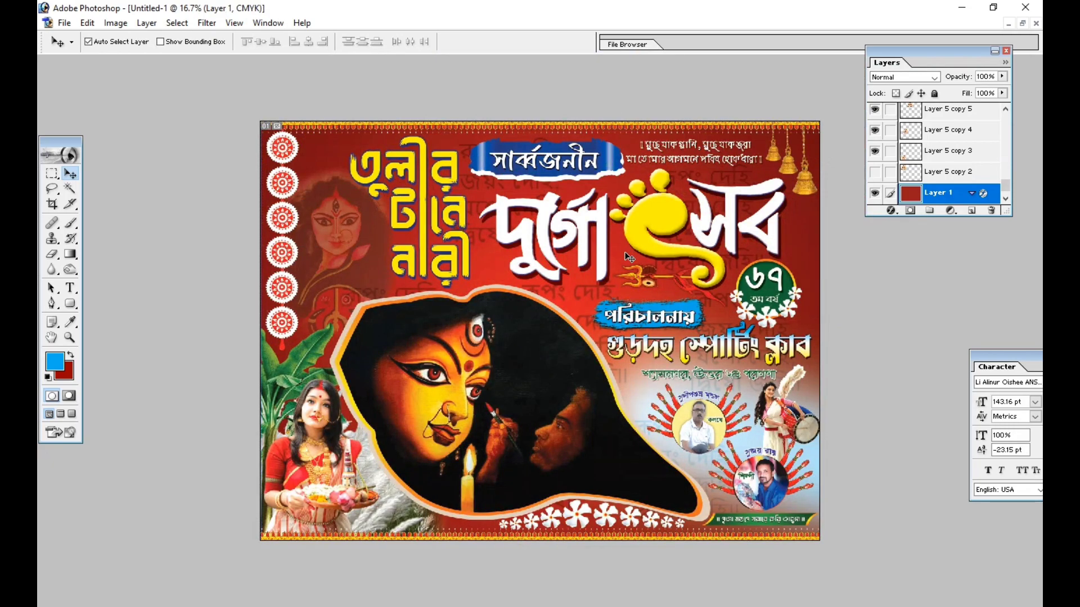
Copy the flower-based coconut pot from Untitled-1.tif into the banner document.
key(ctrl+0)
scroll(626, 260, up, 1)
drag(894, 50, 939, 59)
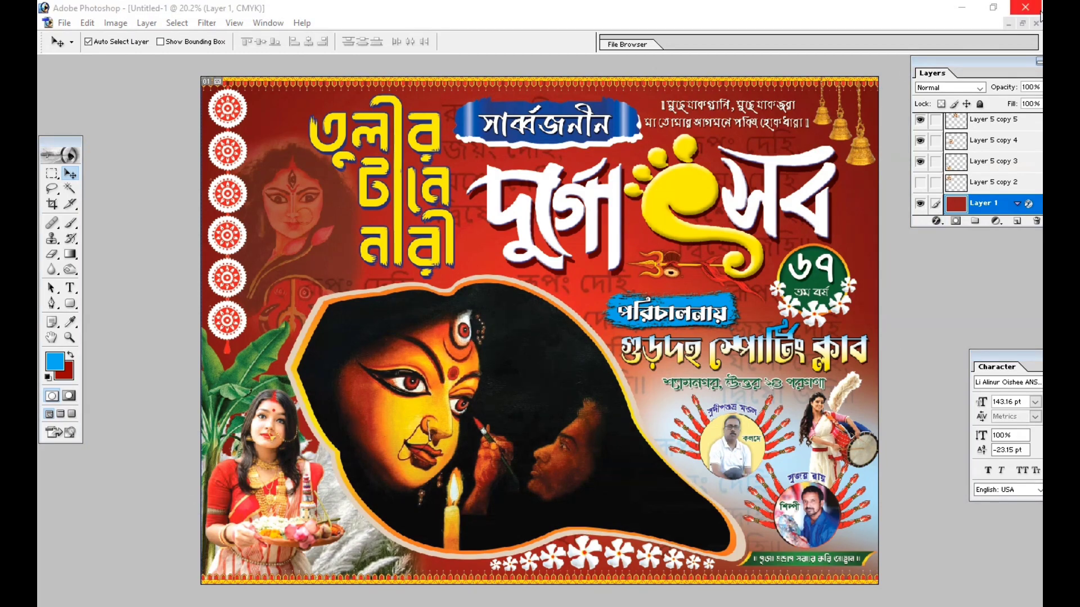
click(1021, 23)
drag(160, 504, 672, 501)
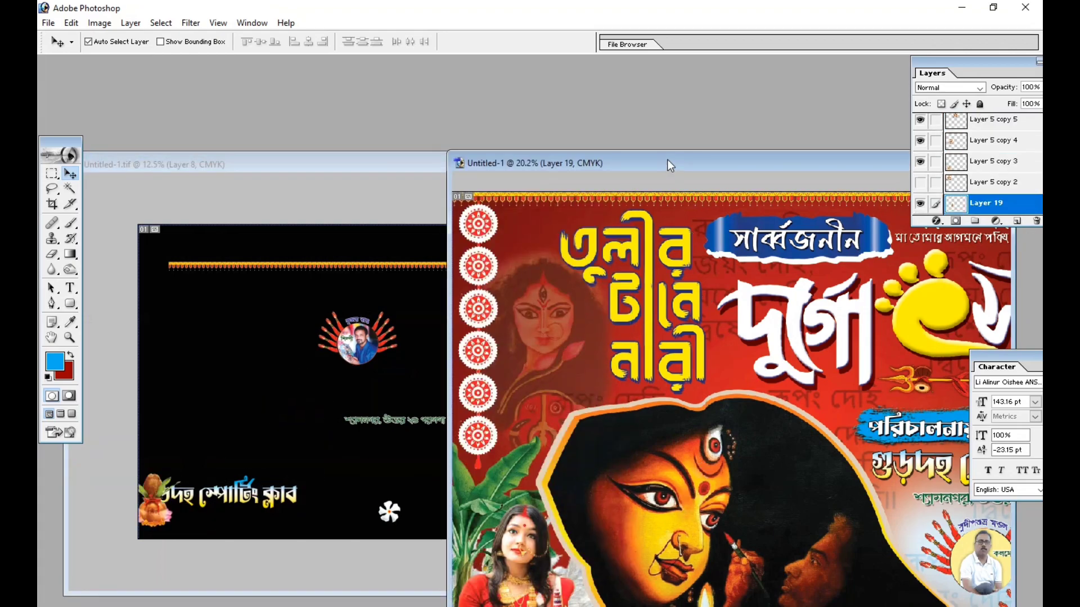
double_click(666, 162)
Position the coconut pot near the banner's lower left corner, between the woman with the plate and the painting.
key(ctrl+bracketright)
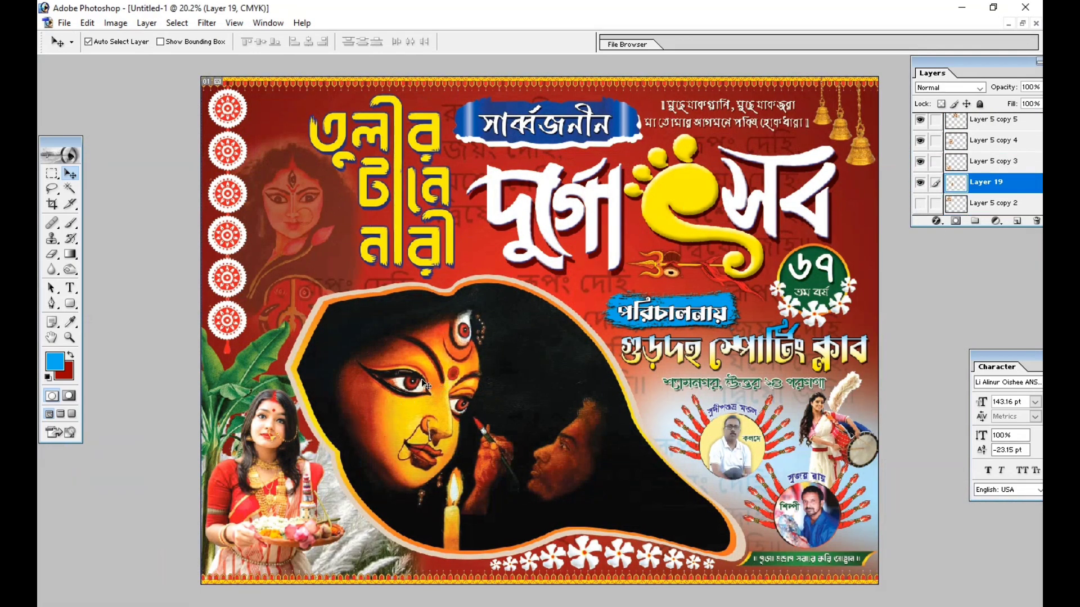
key(ctrl+t)
drag(412, 349, 352, 515)
key(Return)
key(ctrl+shift+bracketright)
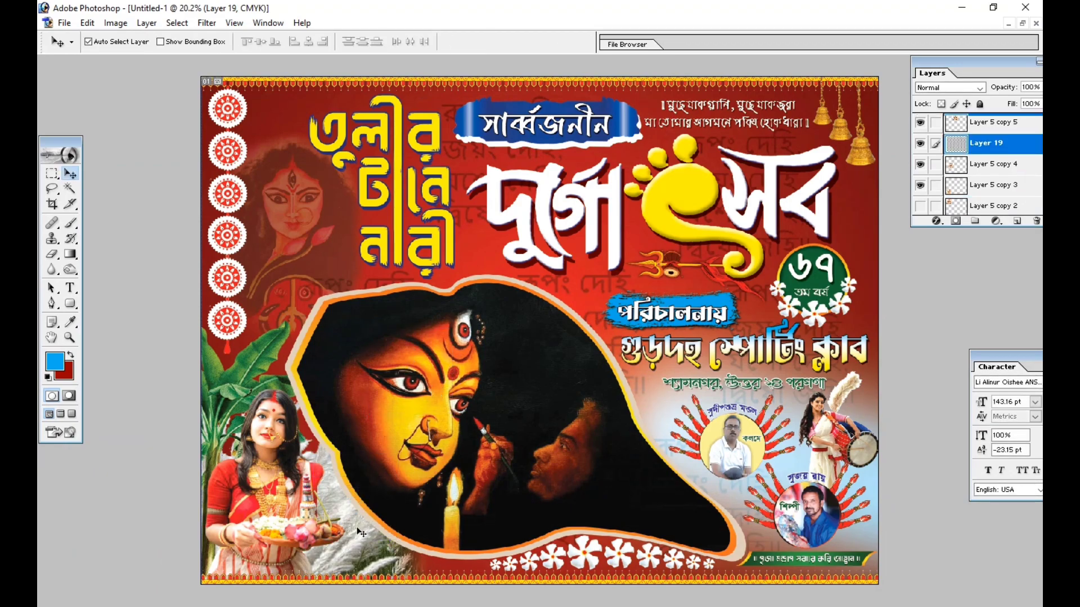
Rearrange the coconut pot's layer in the stacking order so the pot sits in front of the white grass and the painting's edge.
key(ctrl+bracketright)
key(ctrl+bracketright)
key(ctrl+bracketright)
key(ctrl+bracketright)
key(ctrl+bracketright)
key(ctrl+bracketright)
key(ctrl+bracketright)
key(ctrl+bracketright)
key(ctrl+bracketright)
key(ctrl+bracketright)
key(ctrl+bracketright)
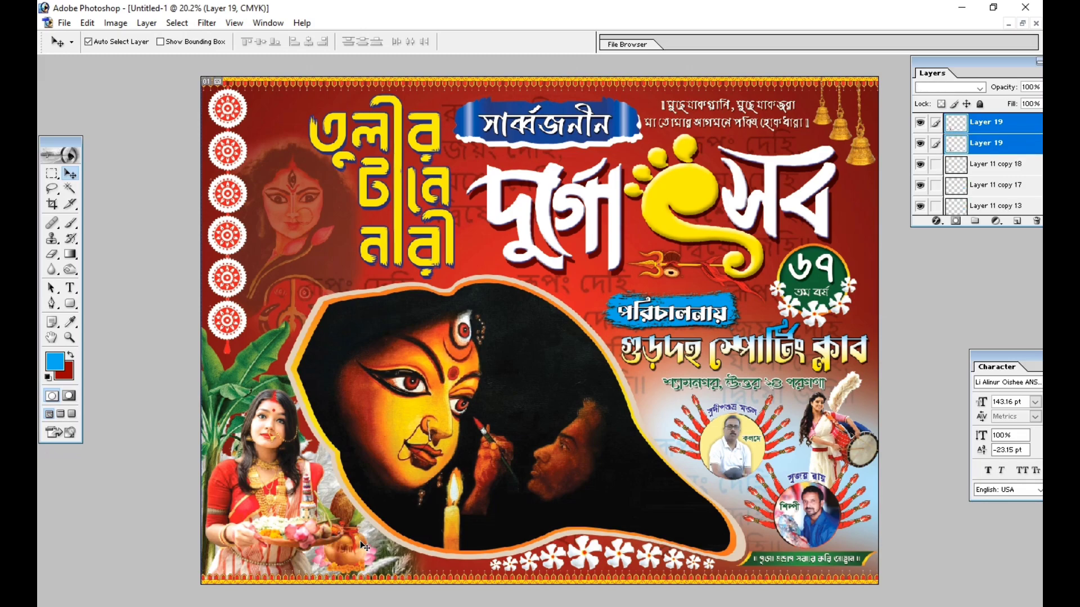
key(ctrl+plus)
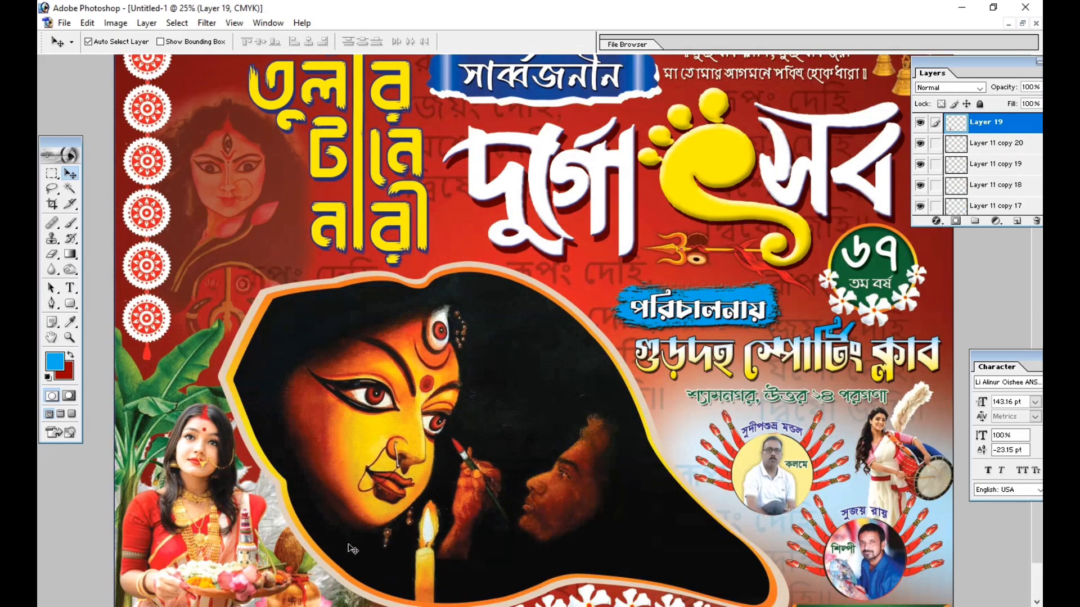
drag(348, 524, 407, 287)
key(ctrl+bracketleft)
key(ctrl+bracketleft)
key(ctrl+bracketleft)
key(ctrl+bracketleft)
key(ctrl+bracketleft)
key(ctrl+bracketleft)
key(ctrl+bracketleft)
key(ctrl+bracketleft)
key(ctrl+bracketleft)
key(ctrl+bracketleft)
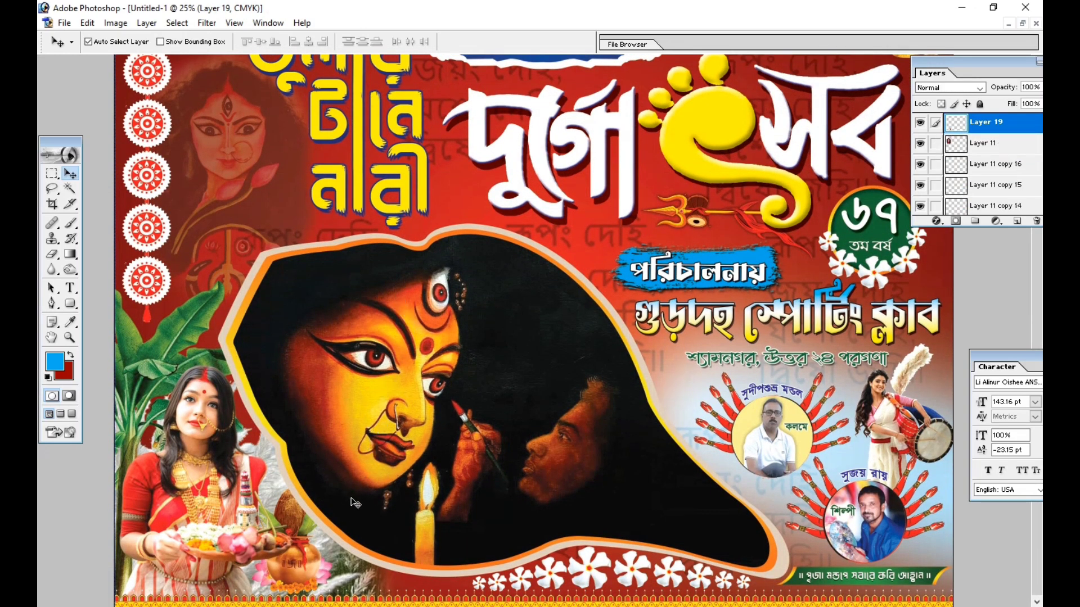
key(ctrl+bracketleft)
key(ctrl+bracketleft)
key(ctrl+bracketleft)
key(ctrl+bracketleft)
key(ctrl+bracketleft)
key(ctrl+bracketleft)
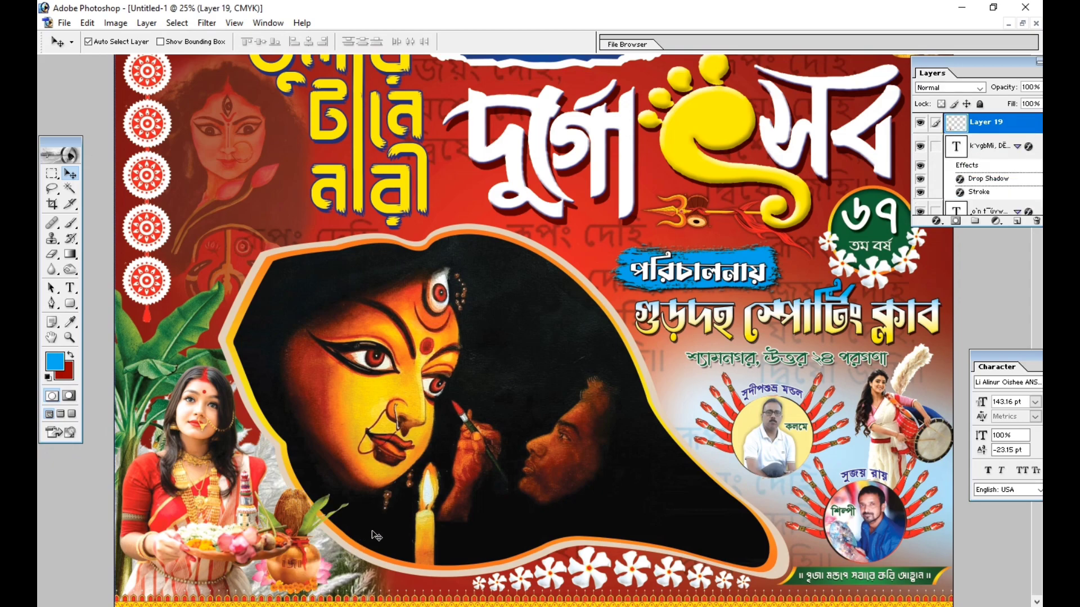
Shift the coconut pot slightly to the right so it stands clear beside the woman's plate.
click(299, 555)
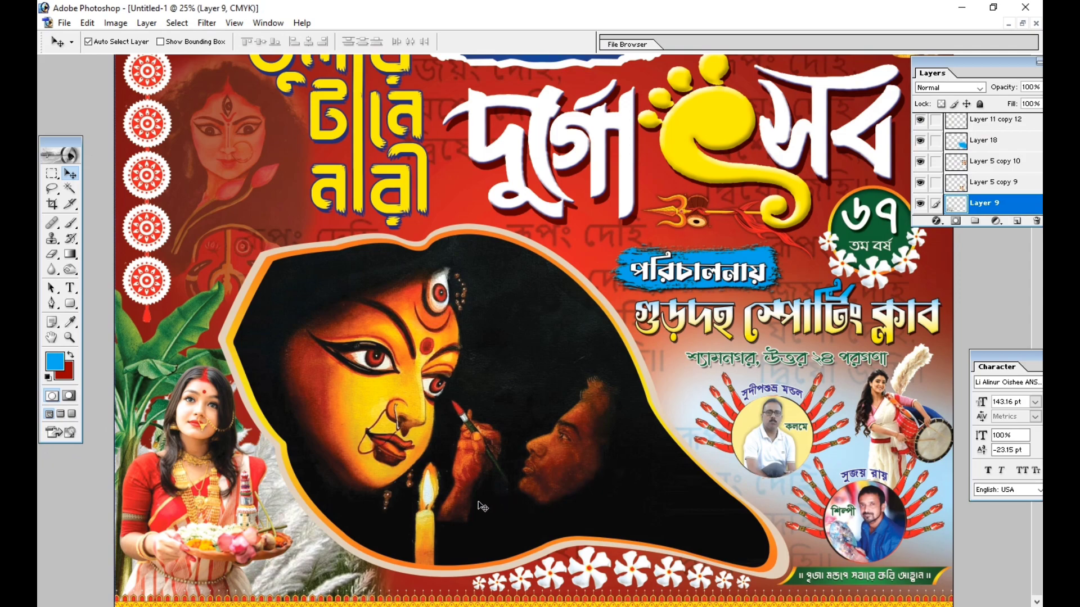
key(ctrl+z)
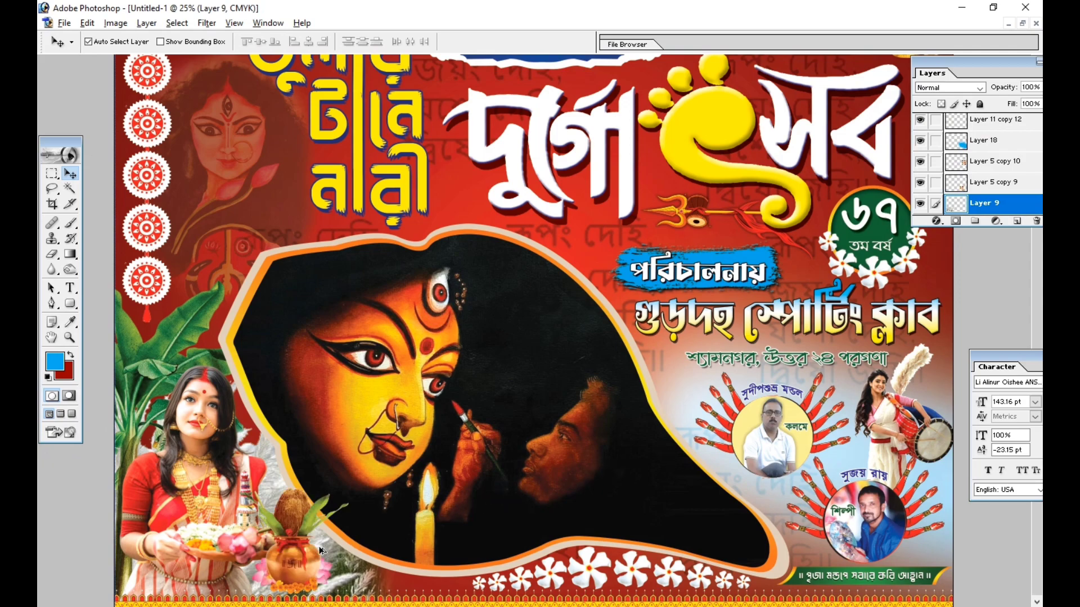
click(288, 561)
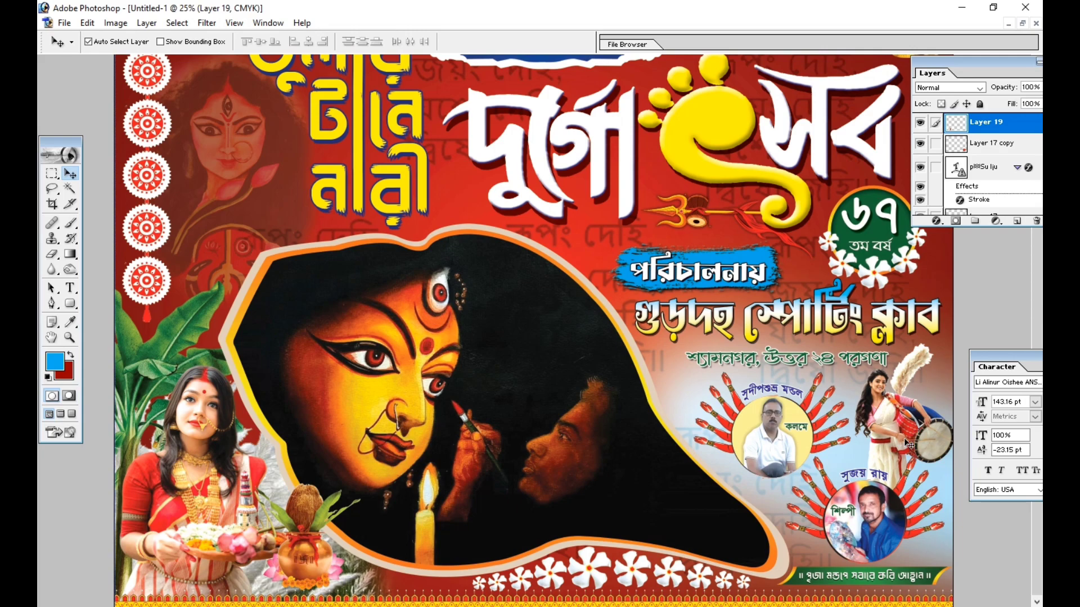
click(300, 606)
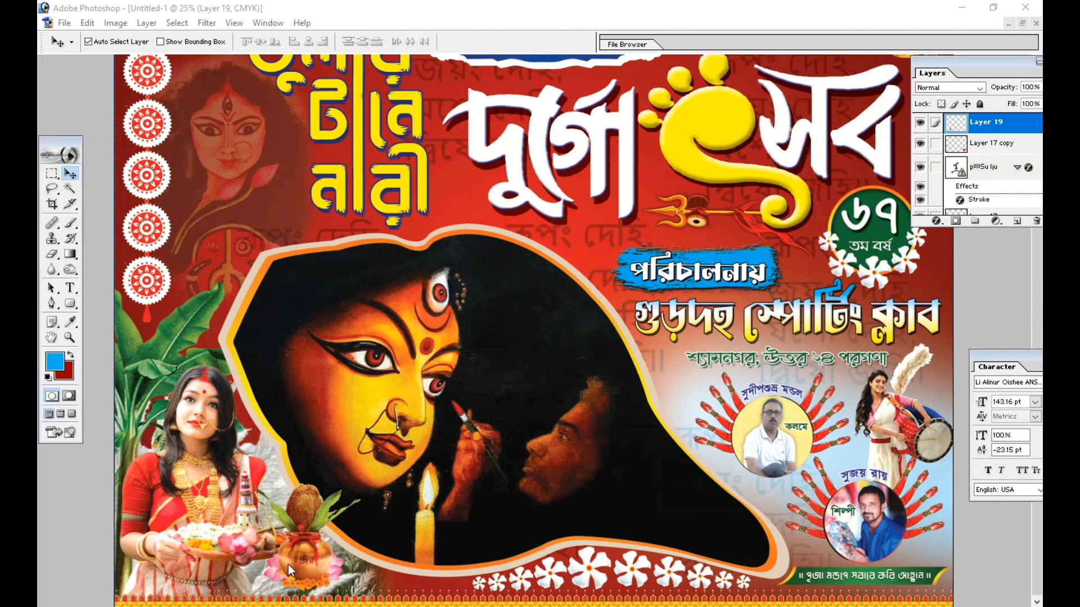
click(310, 558)
drag(311, 559, 319, 560)
key(ctrl+minus)
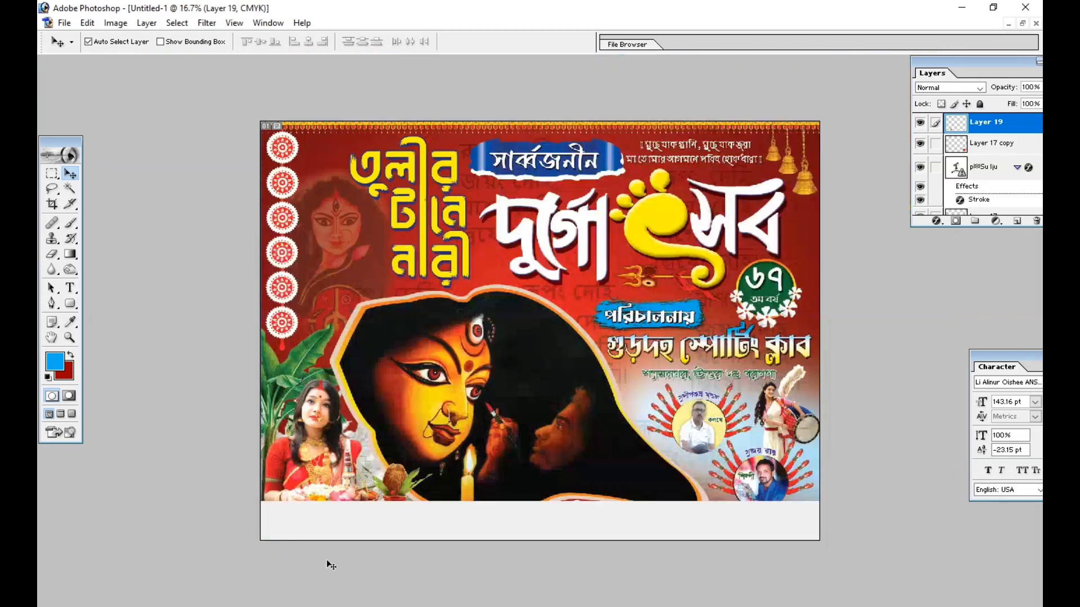